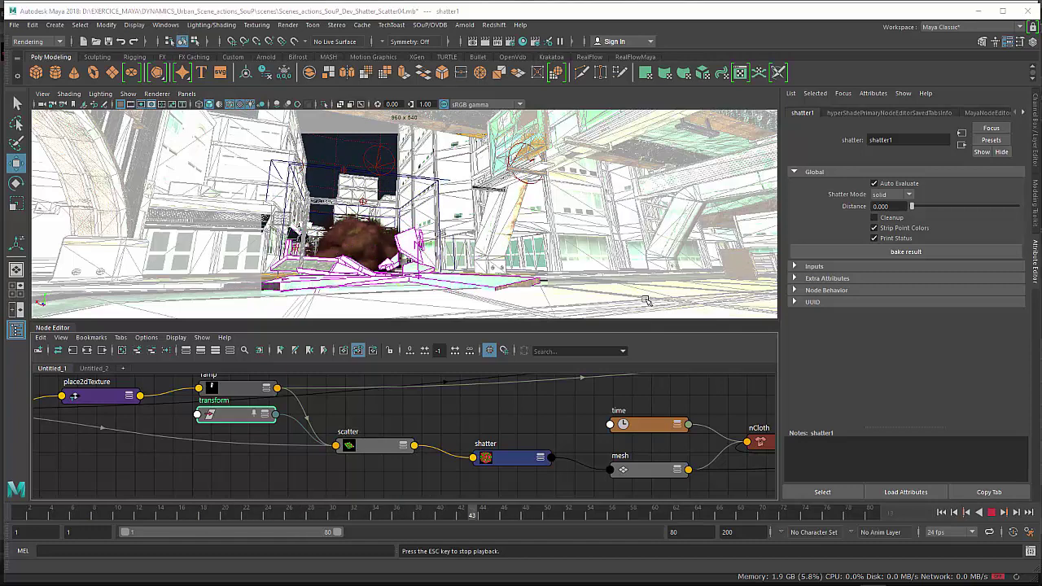
- Line up the scatter, shatter, time, mesh, nCloth and transform nodes in one neat row in the Node Editor
{"action": "left_click_drag", "start_coordinate": [517, 457], "coordinate": [515, 438]}
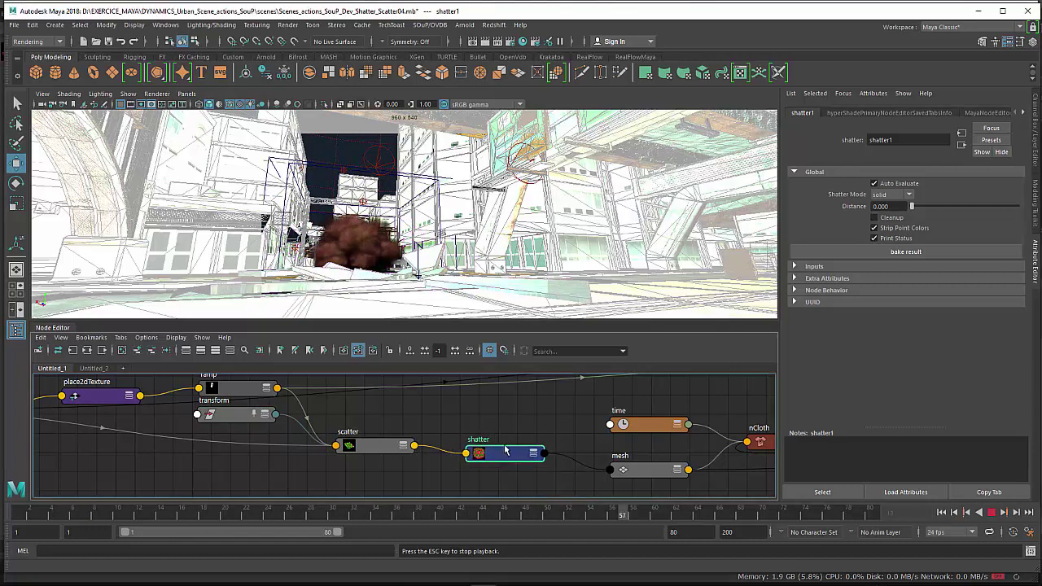
{"action": "left_click_drag", "start_coordinate": [653, 425], "coordinate": [640, 398]}
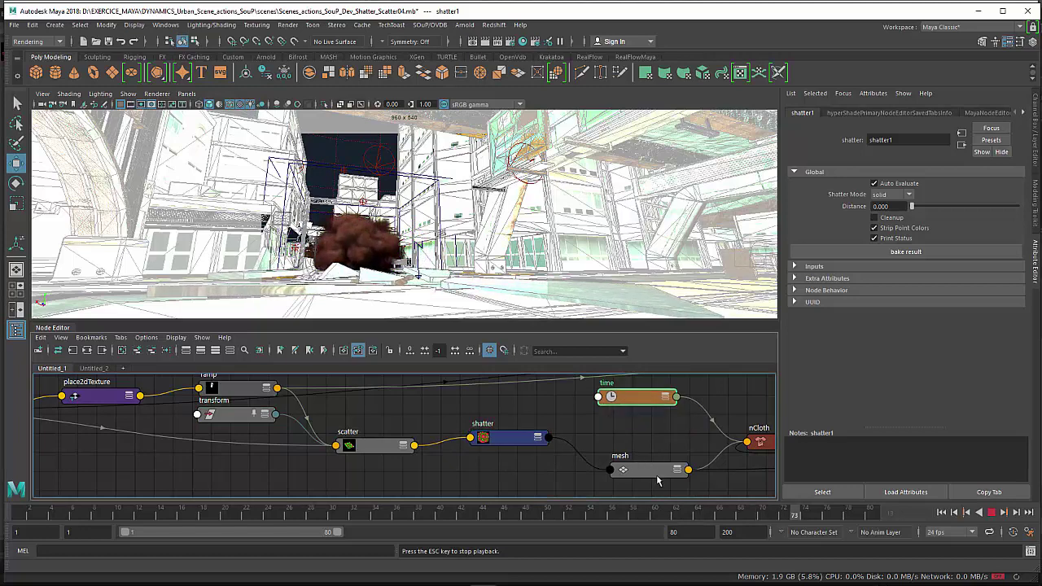
{"action": "left_click_drag", "start_coordinate": [657, 475], "coordinate": [644, 450]}
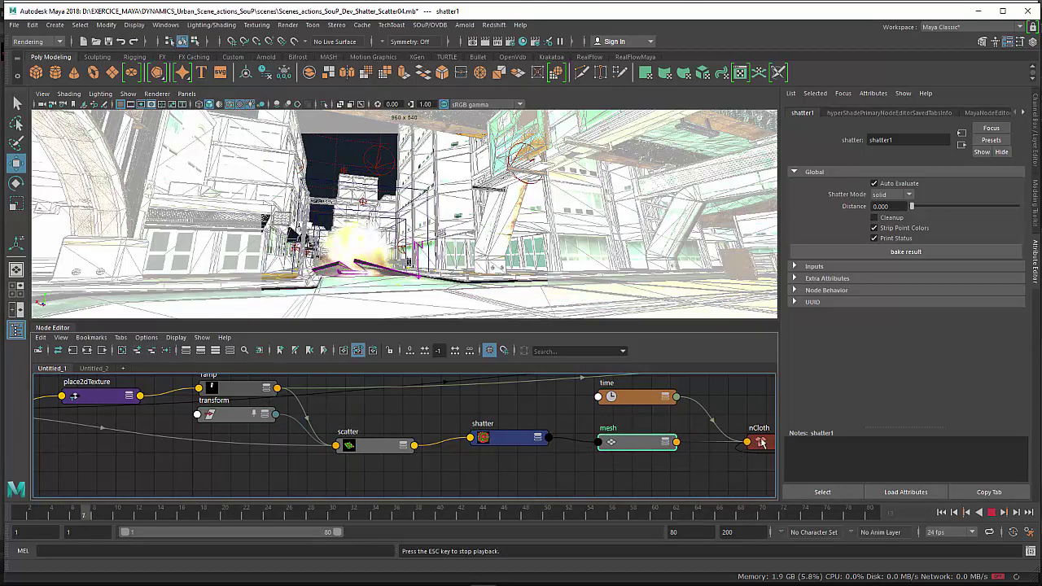
{"action": "mouse_move", "coordinate": [759, 443]}
{"action": "left_mouse_down"}
{"action": "mouse_move", "coordinate": [706, 478]}
{"action": "mouse_move", "coordinate": [761, 399]}
{"action": "left_mouse_up"}
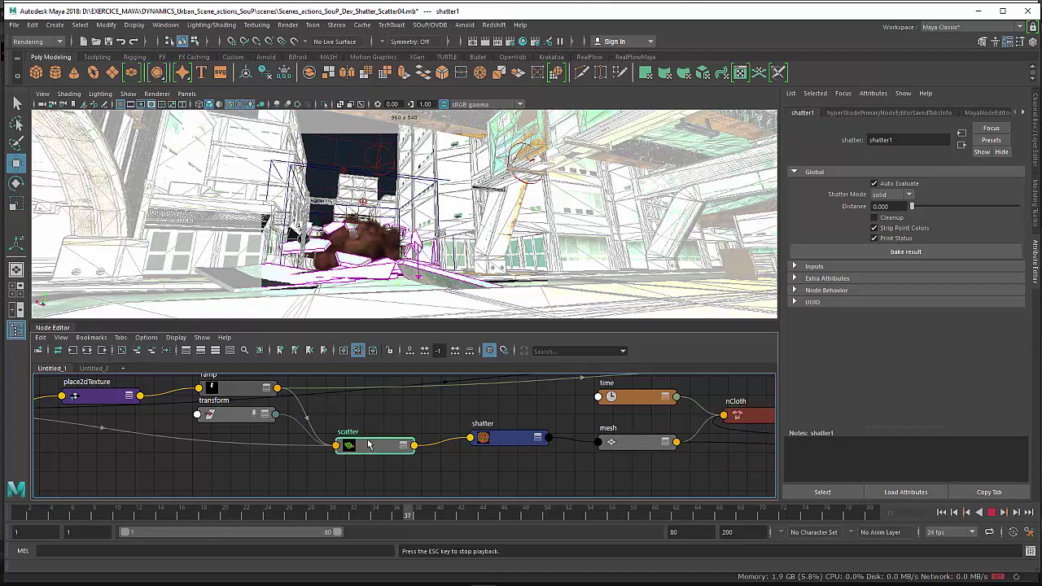
{"action": "left_click_drag", "start_coordinate": [367, 445], "coordinate": [373, 428]}
{"action": "left_click_drag", "start_coordinate": [248, 422], "coordinate": [249, 457]}
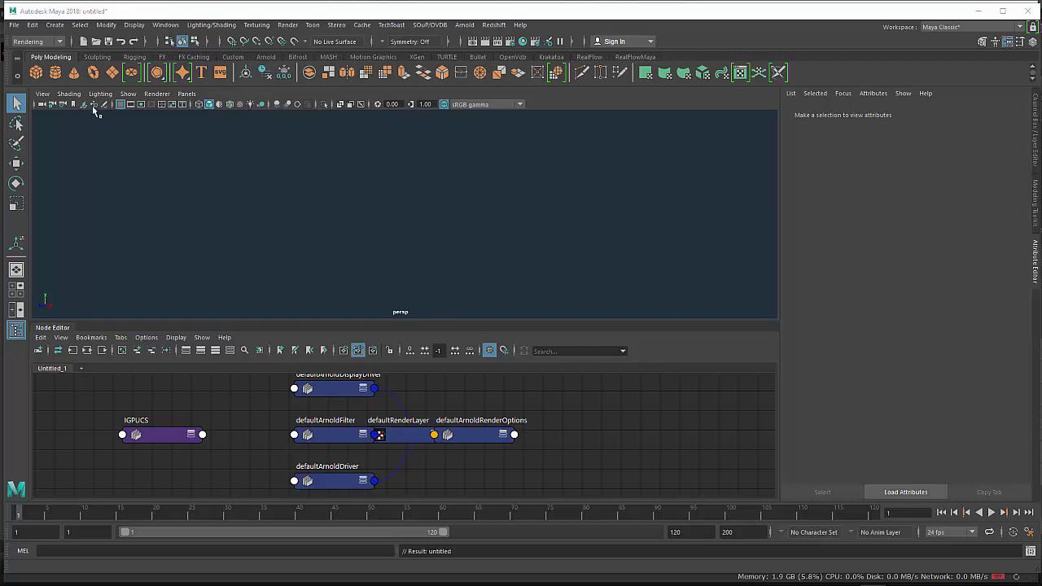
- Create a polygon cube, flatten it vertically and frame it in the view
{"action": "left_click", "coordinate": [54, 24]}
{"action": "mouse_move", "coordinate": [82, 64]}
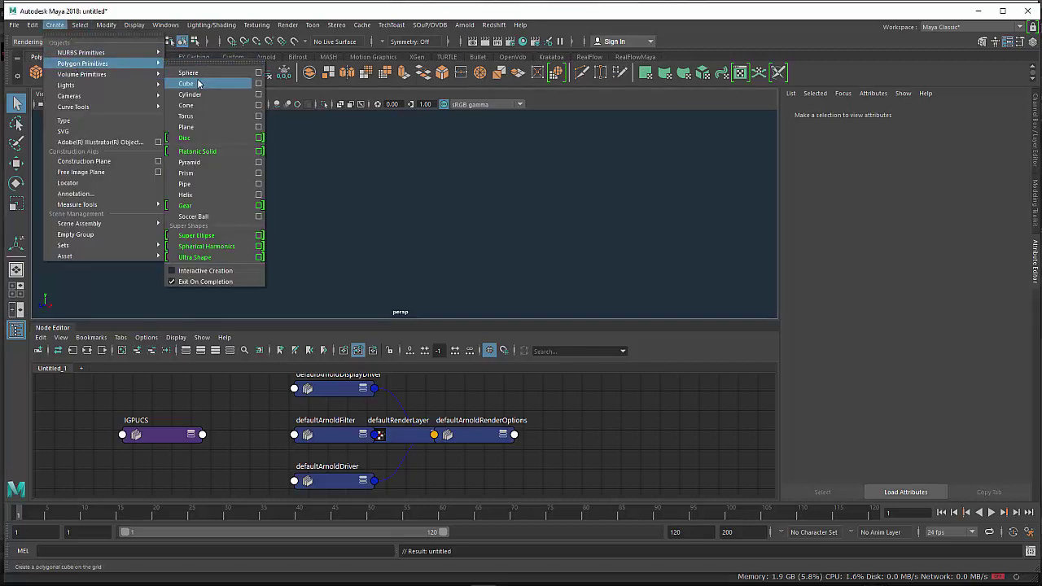
{"action": "left_click", "coordinate": [193, 84]}
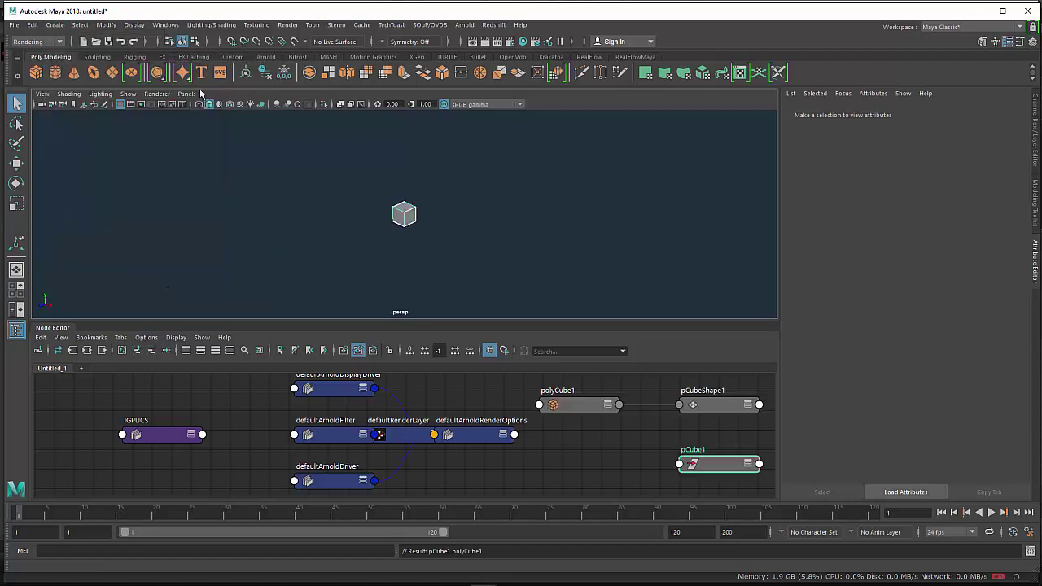
{"action": "key", "text": "r"}
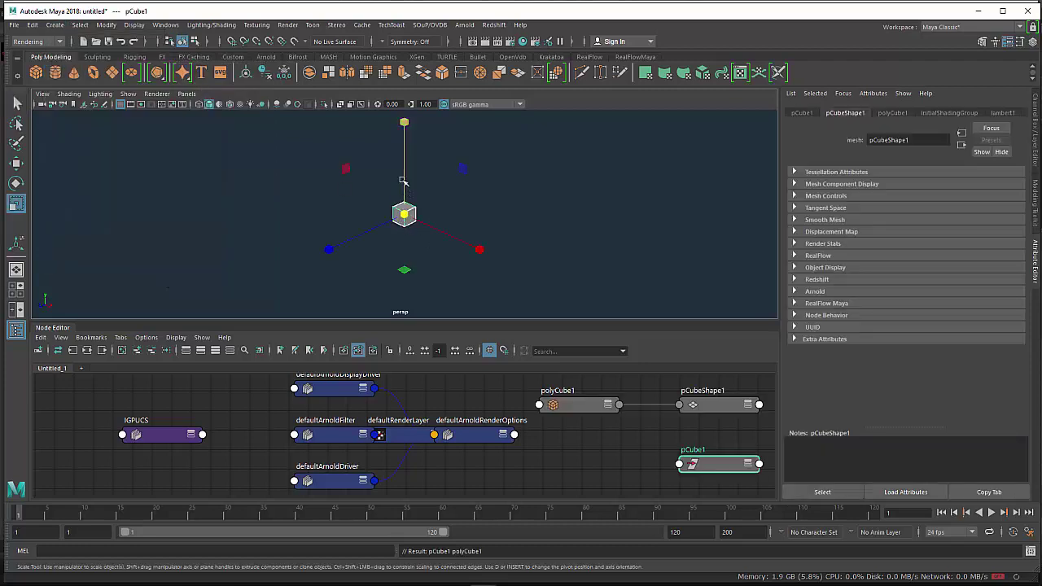
{"action": "left_click_drag", "start_coordinate": [402, 123], "coordinate": [403, 187]}
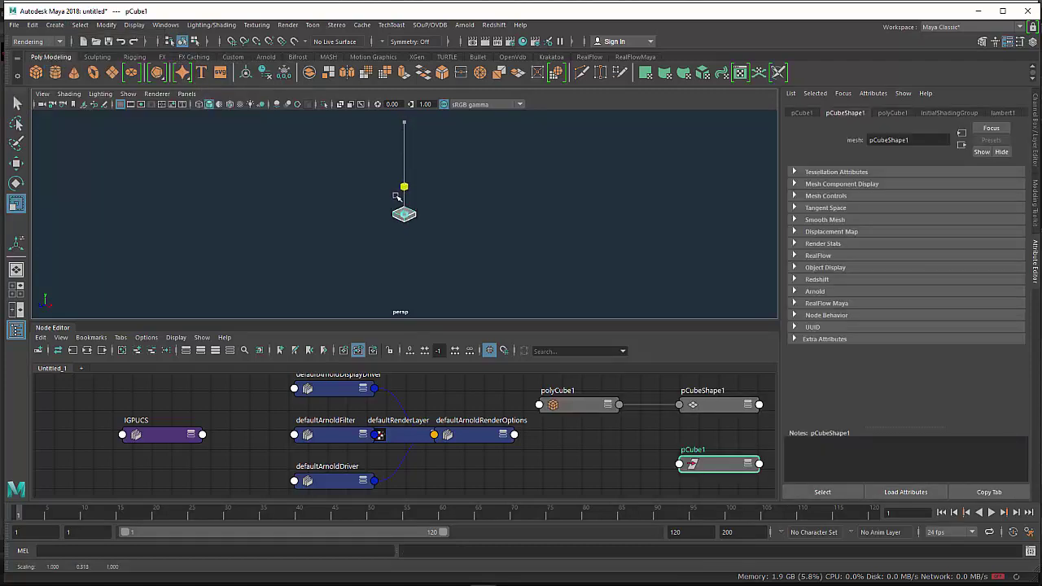
{"action": "left_click", "coordinate": [489, 240]}
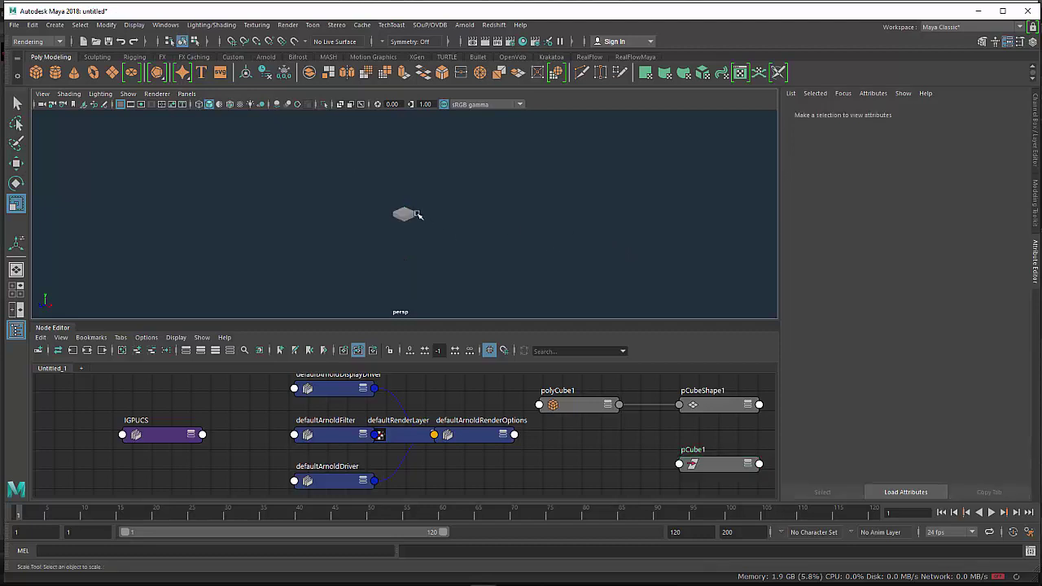
{"action": "left_click", "coordinate": [407, 214]}
{"action": "key", "text": "f"}
- Stretch the cube along X and Z and thin it into a wide, flat slab
{"action": "mouse_move", "coordinate": [412, 227]}
{"action": "left_mouse_down", "text": "alt"}
{"action": "mouse_move", "coordinate": [369, 276]}
{"action": "mouse_move", "coordinate": [386, 236]}
{"action": "left_mouse_up", "text": "alt"}
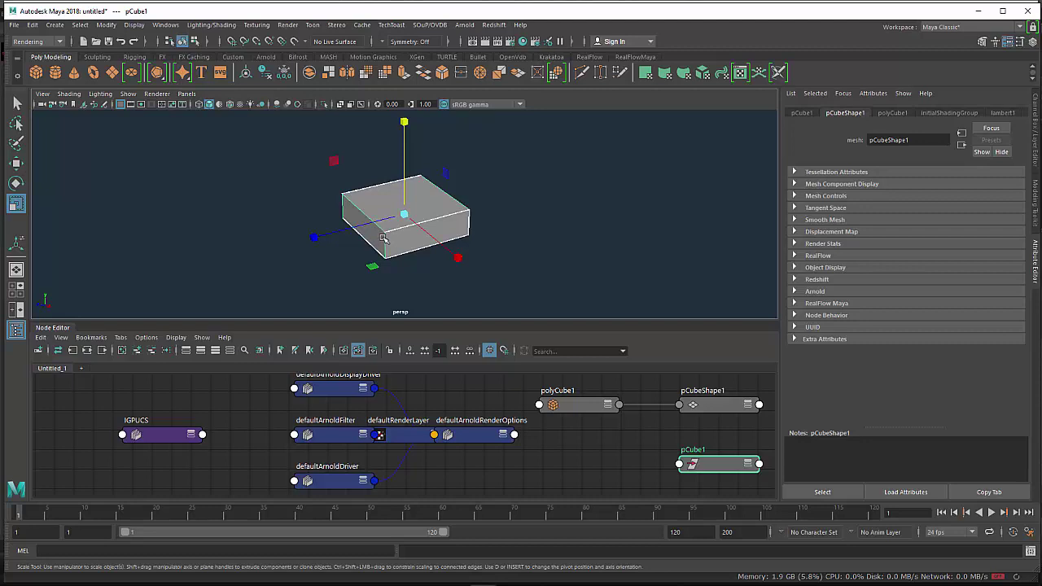
{"action": "left_click_drag", "start_coordinate": [316, 237], "coordinate": [358, 238]}
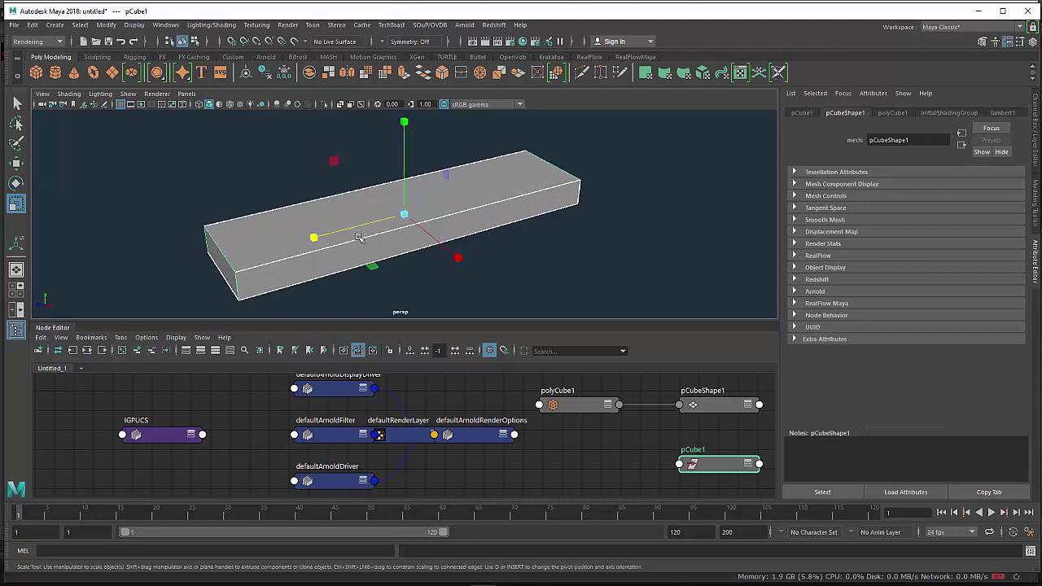
{"action": "left_click_drag", "start_coordinate": [466, 259], "coordinate": [522, 278]}
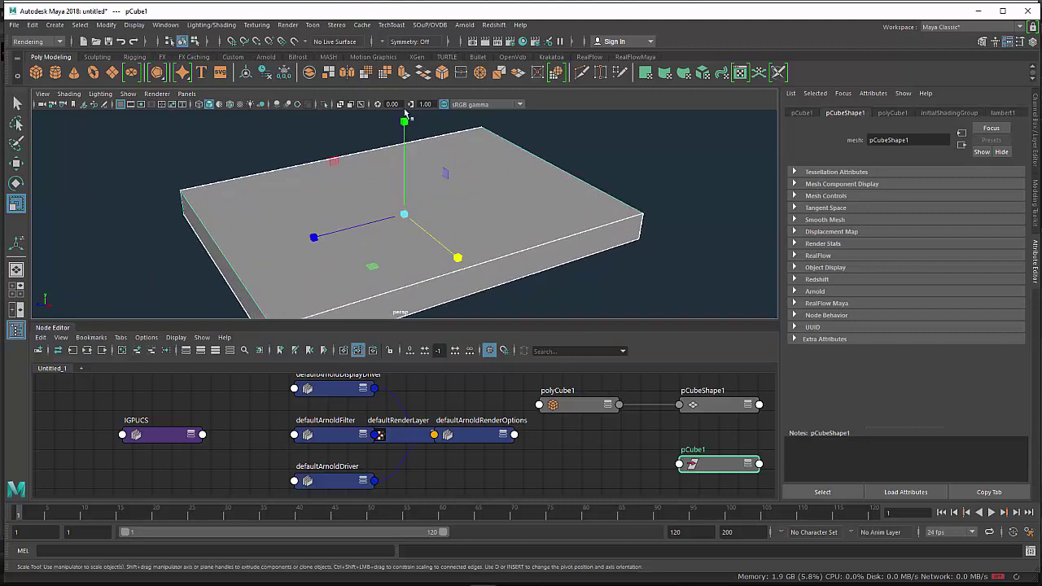
{"action": "mouse_move", "coordinate": [402, 121]}
{"action": "left_mouse_down"}
{"action": "mouse_move", "coordinate": [402, 149]}
{"action": "mouse_move", "coordinate": [441, 237]}
{"action": "mouse_move", "coordinate": [458, 249]}
{"action": "mouse_move", "coordinate": [481, 231]}
{"action": "mouse_move", "coordinate": [481, 272]}
{"action": "mouse_move", "coordinate": [390, 210]}
{"action": "left_mouse_up"}
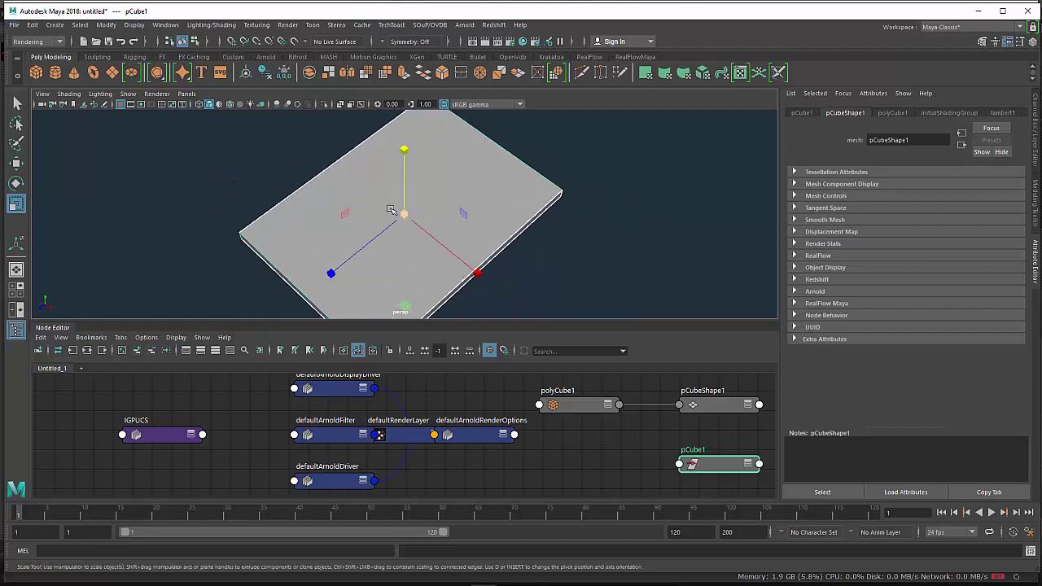
{"action": "mouse_move", "coordinate": [400, 310]}
{"action": "left_mouse_down"}
{"action": "mouse_move", "coordinate": [481, 290]}
{"action": "mouse_move", "coordinate": [247, 299]}
{"action": "mouse_move", "coordinate": [404, 271]}
{"action": "mouse_move", "coordinate": [375, 246]}
{"action": "mouse_move", "coordinate": [384, 228]}
{"action": "left_mouse_up"}
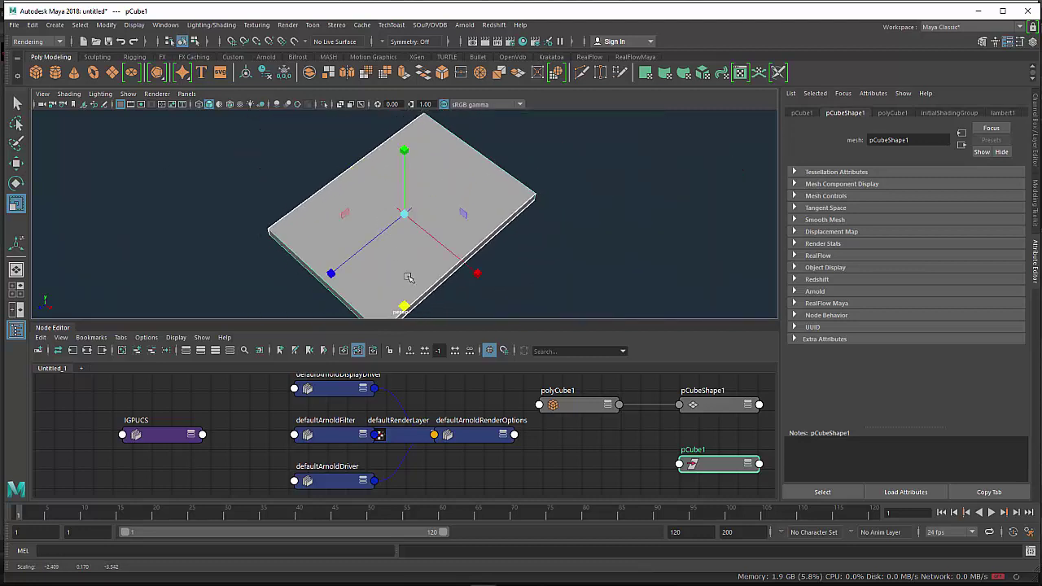
{"action": "left_click_drag", "start_coordinate": [407, 272], "coordinate": [400, 224], "text": "alt"}
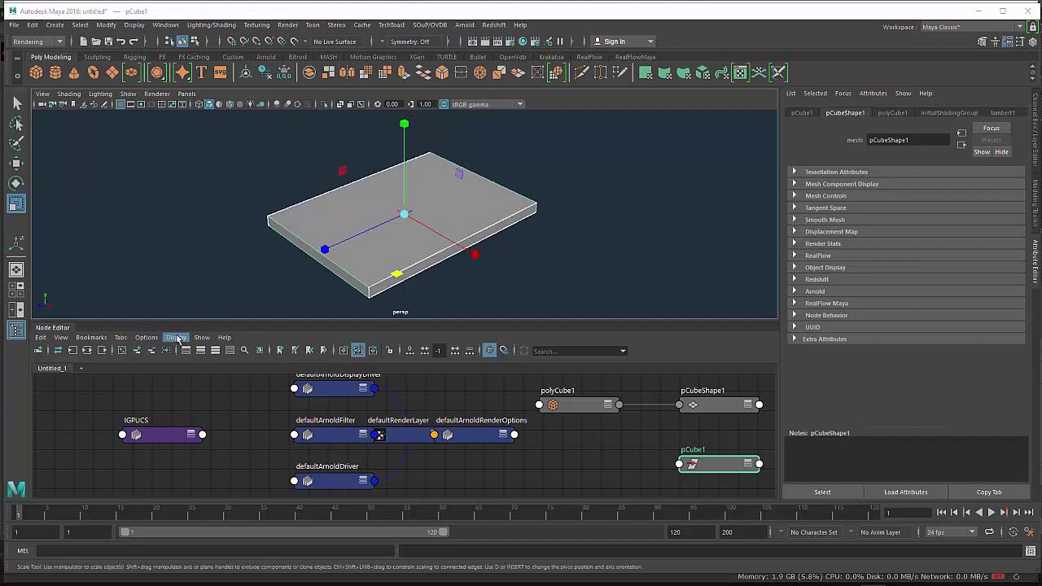
- Graph the cube's network and spread out the polyCube1, pCubeShape1, pCube1 and initialShadingGroup nodes
{"action": "left_click", "coordinate": [87, 350]}
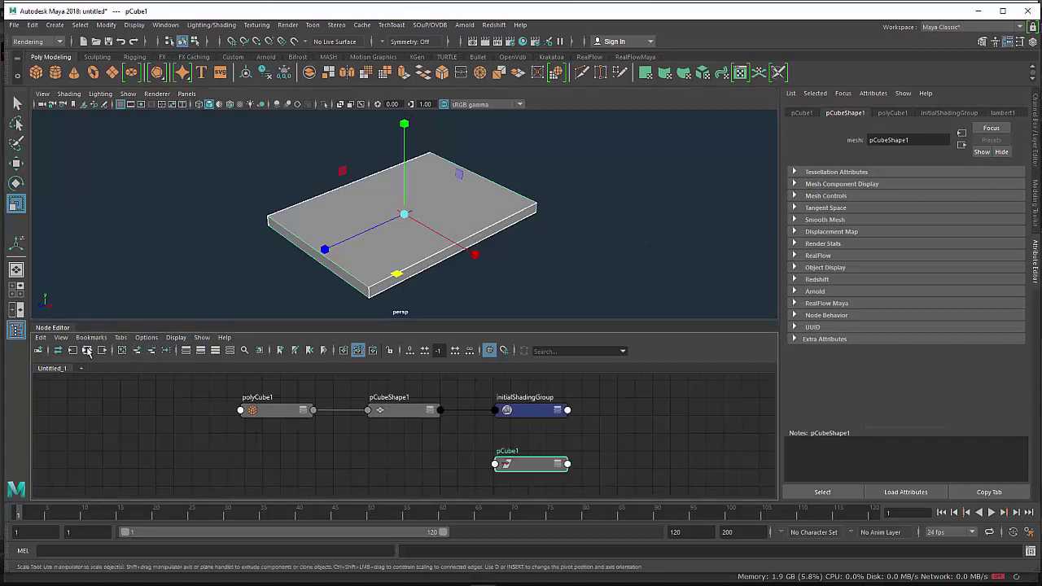
{"action": "left_click_drag", "start_coordinate": [266, 412], "coordinate": [235, 417]}
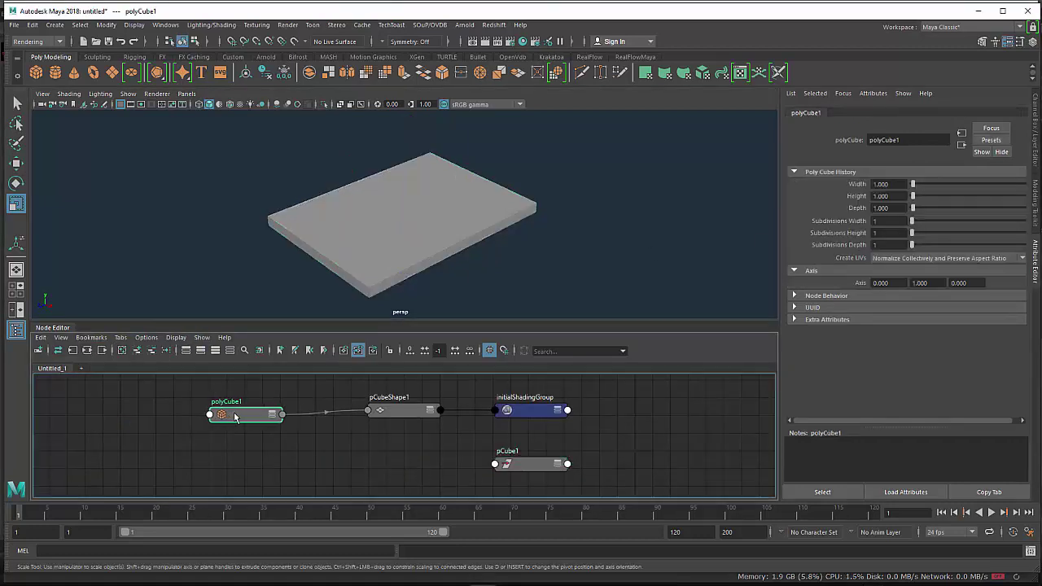
{"action": "left_click_drag", "start_coordinate": [389, 412], "coordinate": [396, 417]}
{"action": "left_click_drag", "start_coordinate": [506, 411], "coordinate": [529, 412]}
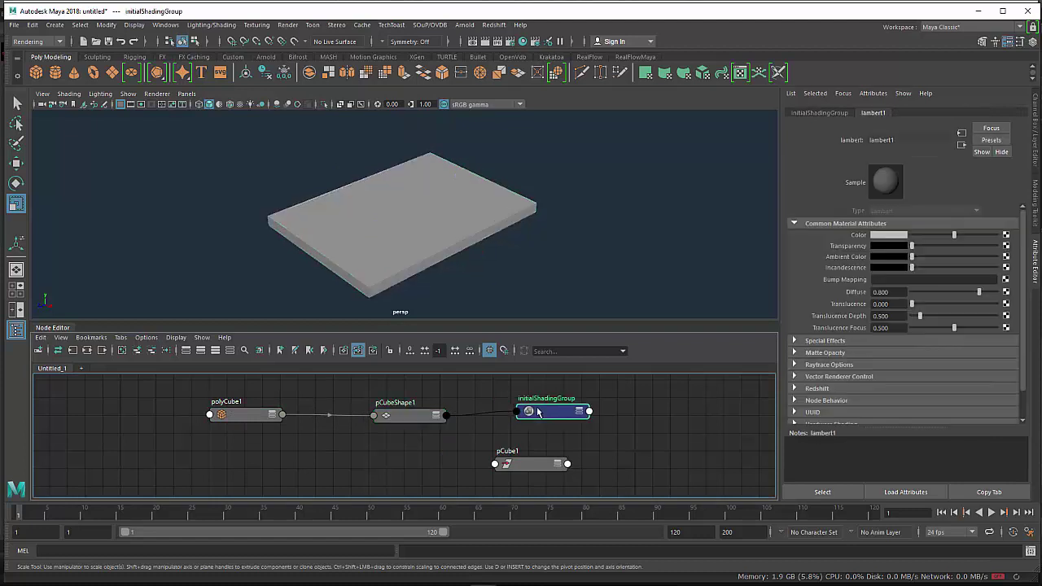
{"action": "left_click_drag", "start_coordinate": [521, 464], "coordinate": [532, 465]}
{"action": "left_click_drag", "start_coordinate": [549, 424], "coordinate": [549, 433]}
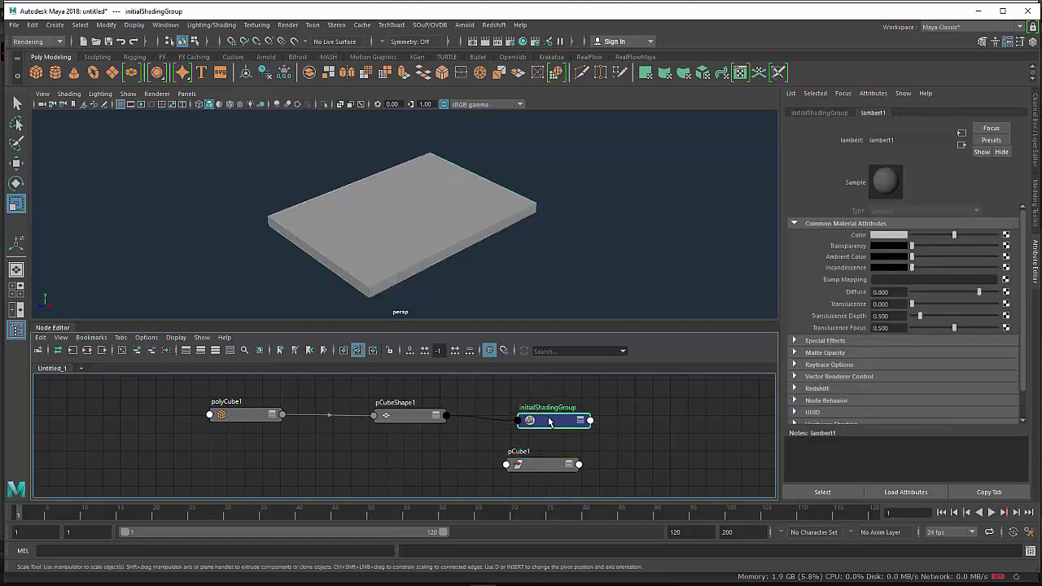
- Add a SOuP scatter node to the selected slab
{"action": "left_click", "coordinate": [366, 225]}
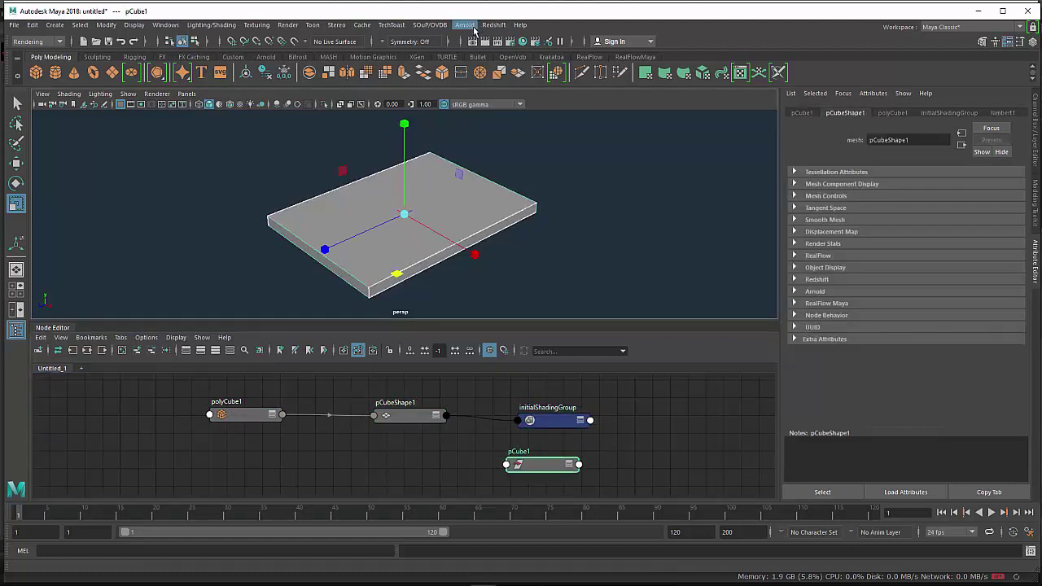
{"action": "left_click", "coordinate": [429, 24]}
{"action": "mouse_move", "coordinate": [441, 44]}
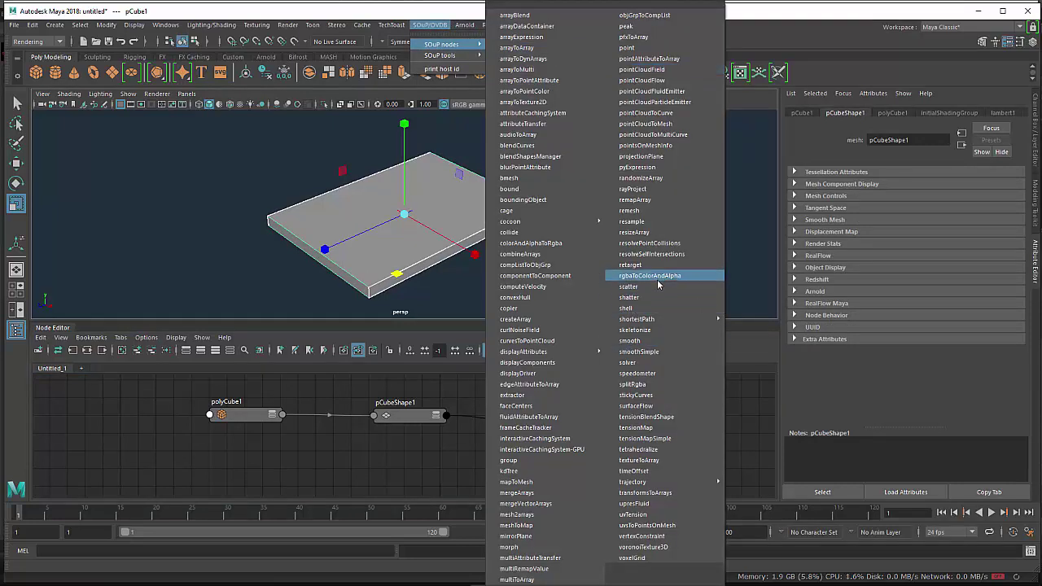
{"action": "left_click", "coordinate": [628, 287]}
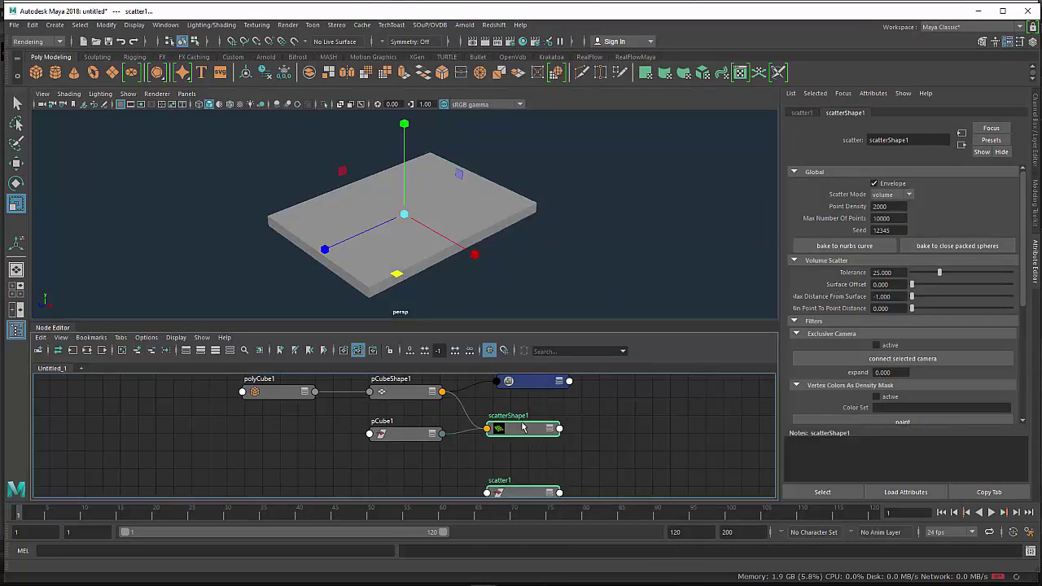
- Tidy the scatter, pCube1 and pCubeShape1 nodes in the Node Editor
{"action": "left_click_drag", "start_coordinate": [530, 424], "coordinate": [532, 414]}
{"action": "left_click", "coordinate": [420, 421]}
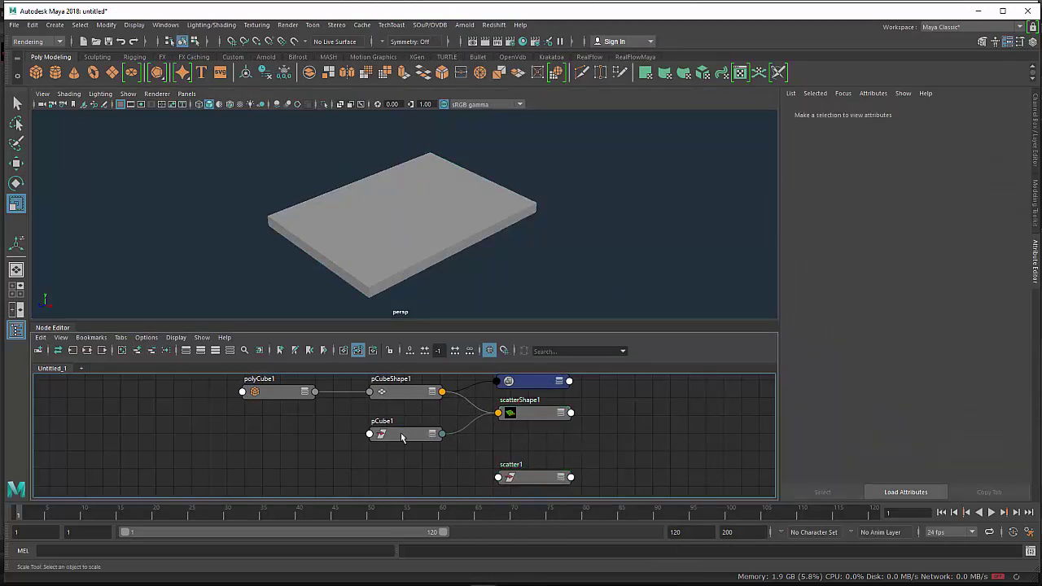
{"action": "left_click_drag", "start_coordinate": [402, 437], "coordinate": [399, 462]}
{"action": "left_click_drag", "start_coordinate": [387, 394], "coordinate": [385, 409]}
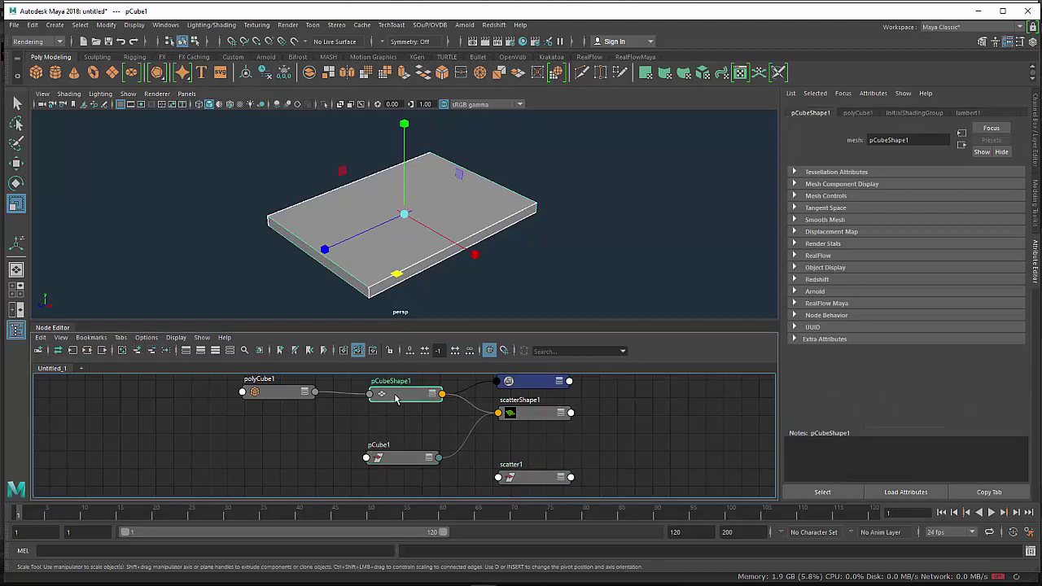
- Show the slab in wireframe and set scatterShape1's Scatter Mode to both
{"action": "left_click", "coordinate": [516, 416]}
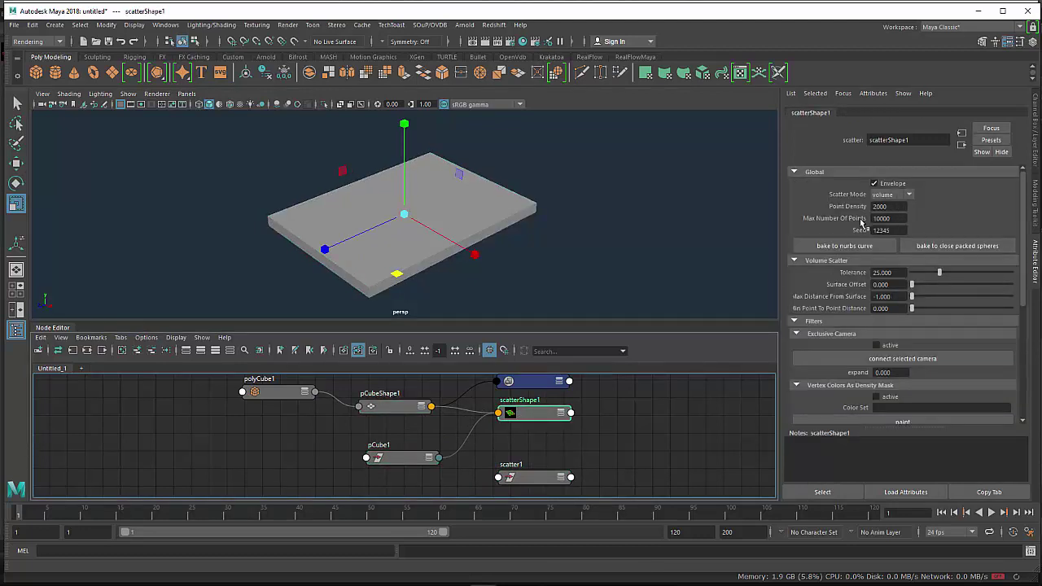
{"action": "left_click", "coordinate": [410, 241]}
{"action": "key", "text": "4"}
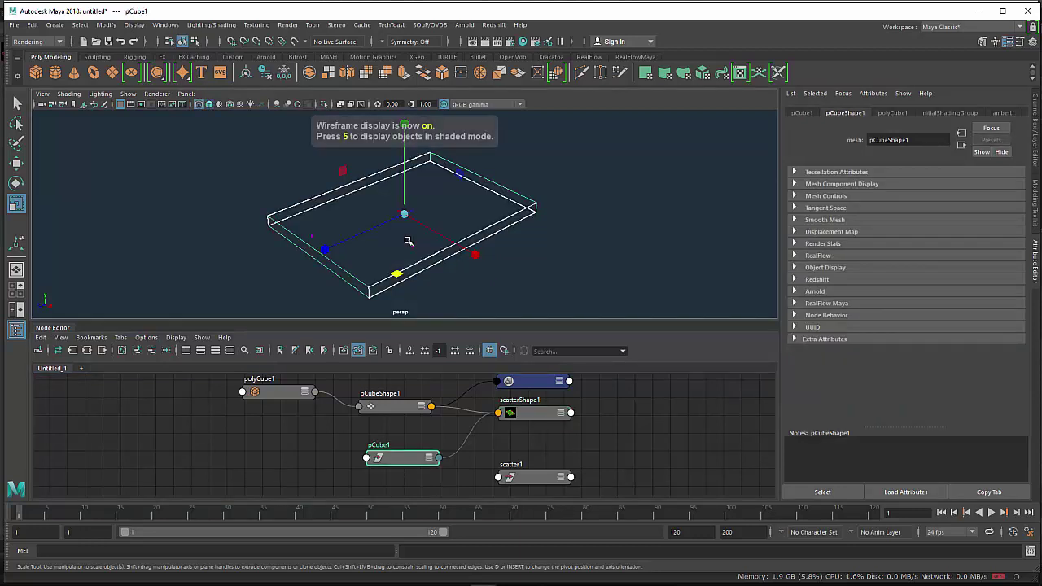
{"action": "mouse_move", "coordinate": [400, 215]}
{"action": "left_mouse_down", "text": "alt"}
{"action": "mouse_move", "coordinate": [449, 236]}
{"action": "mouse_move", "coordinate": [447, 225]}
{"action": "left_mouse_up", "text": "alt"}
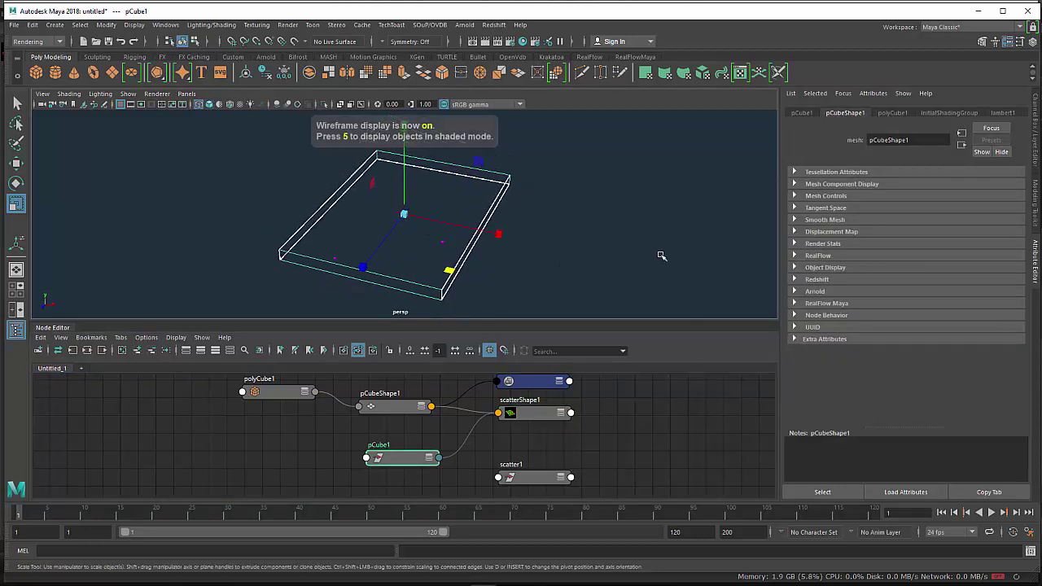
{"action": "left_click_drag", "start_coordinate": [529, 413], "coordinate": [526, 426]}
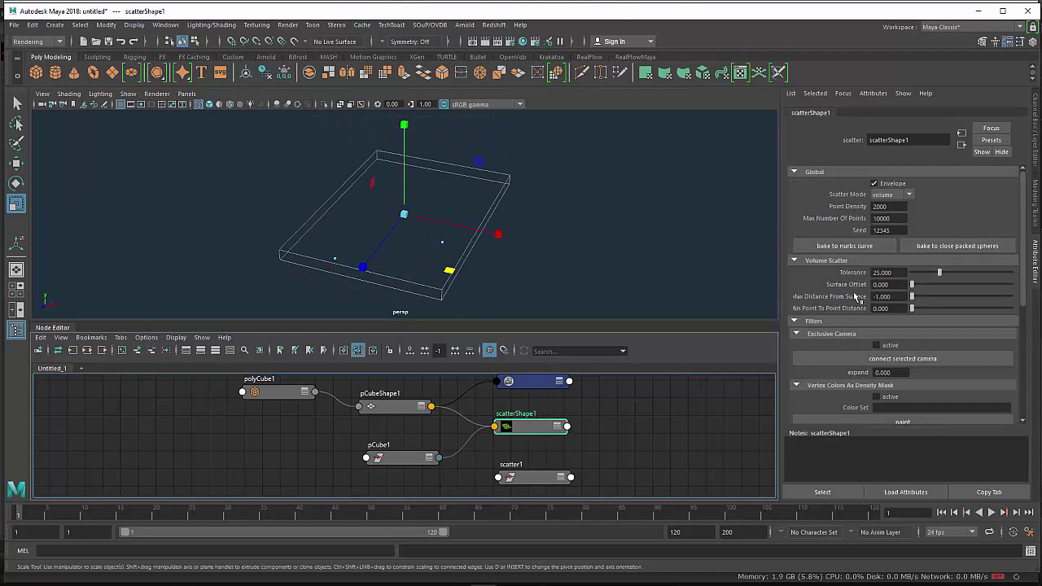
{"action": "left_click", "coordinate": [891, 195]}
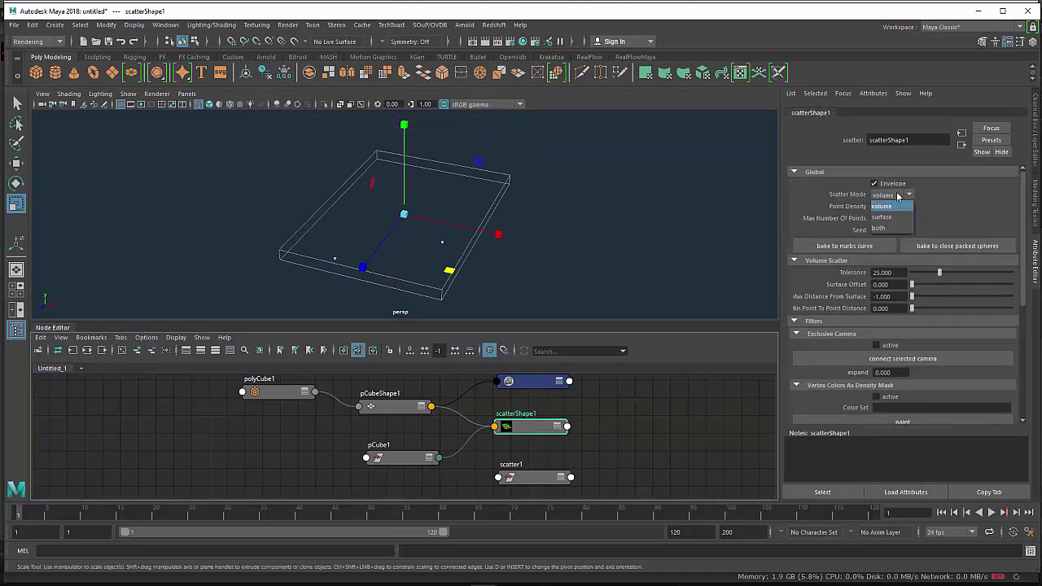
{"action": "left_click", "coordinate": [894, 228]}
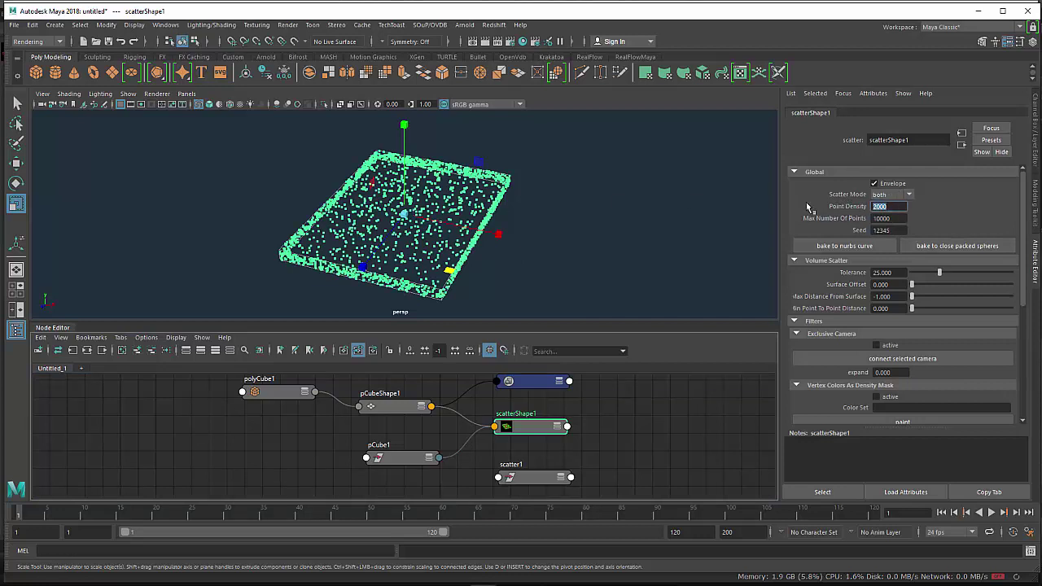
- Set the scatter's Point Density to 120 and Min Point To Point Distance to 0.1
{"action": "type", "text": "0"}
{"action": "key", "text": "Return"}
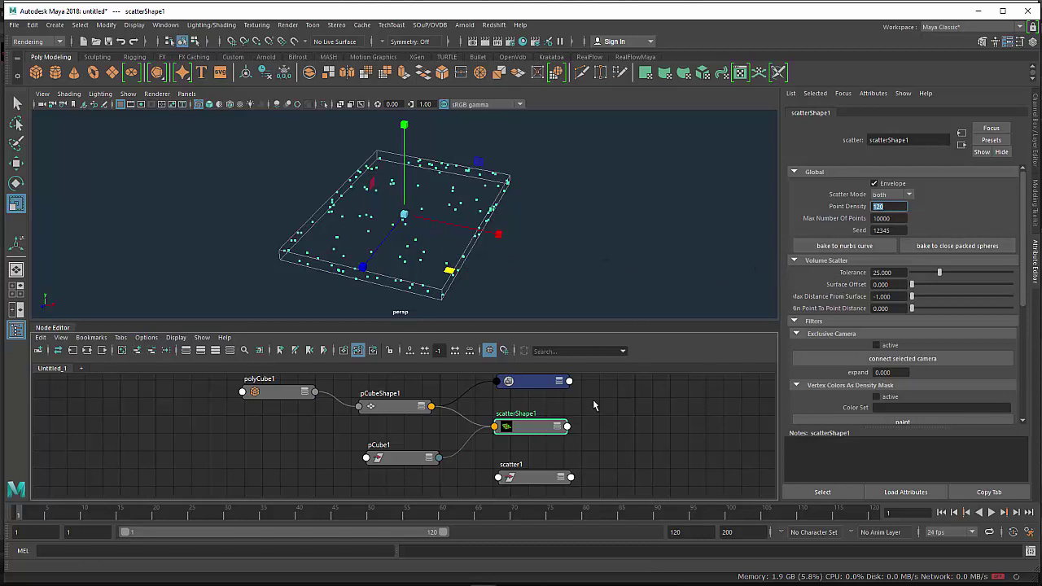
{"action": "middle_click_drag", "start_coordinate": [629, 428], "coordinate": [543, 430]}
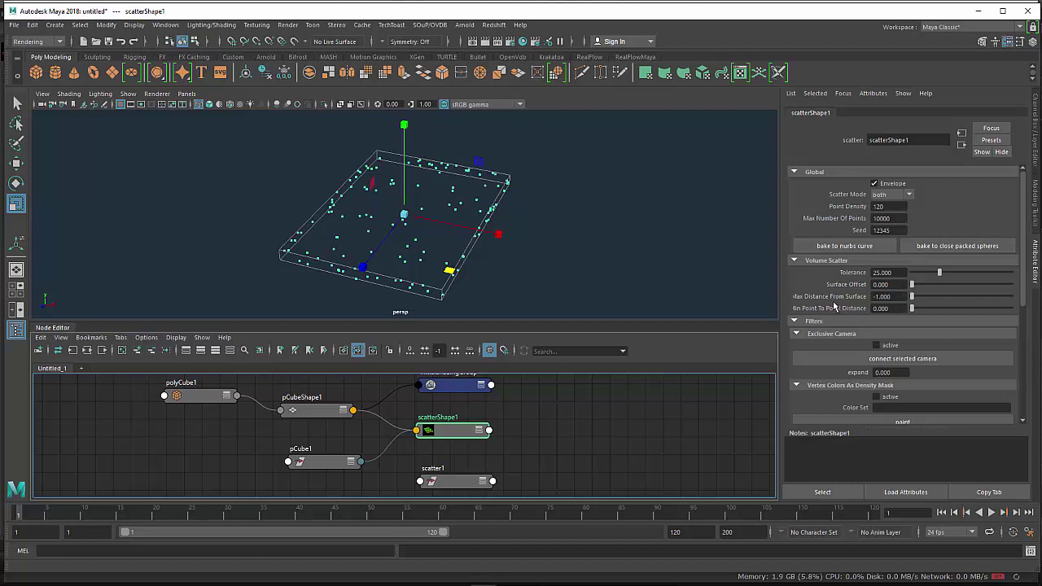
{"action": "left_click", "coordinate": [890, 308]}
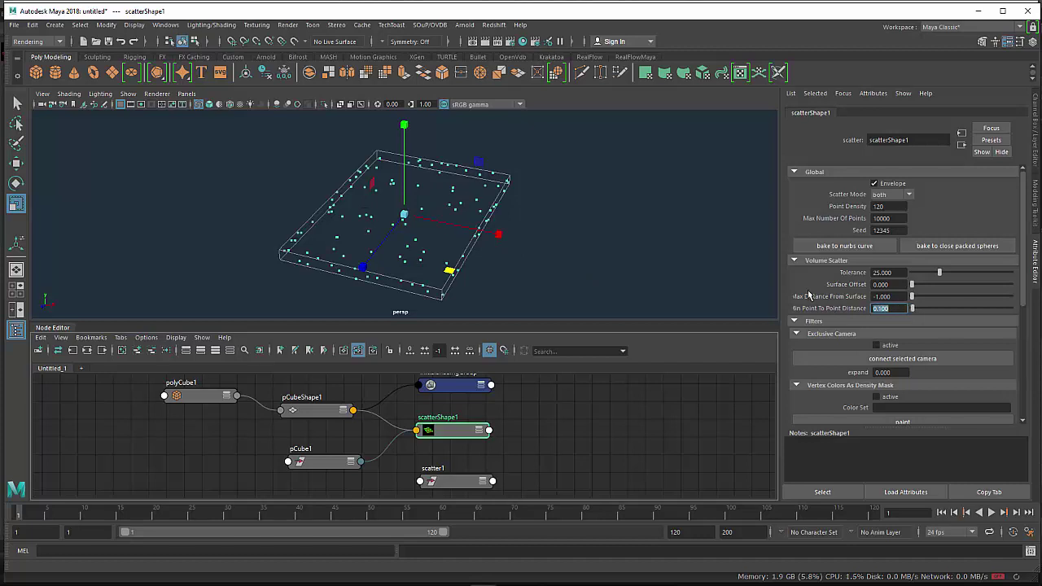
- Collapse the Exclusive Camera and vertex colour mask sections to reveal the Texture filter
{"action": "left_click", "coordinate": [819, 321]}
{"action": "left_click", "coordinate": [820, 326]}
{"action": "left_click", "coordinate": [819, 334]}
{"action": "left_click", "coordinate": [818, 346]}
{"action": "left_click", "coordinate": [817, 358]}
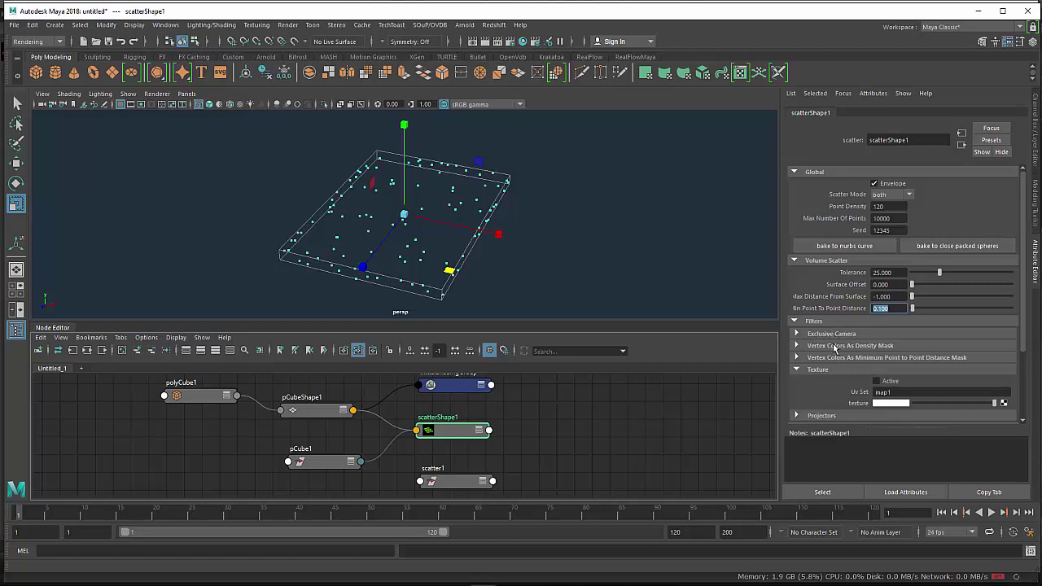
- Create a 2D Ramp texture for scatterShape1's texture filter
{"action": "scroll", "coordinate": [821, 343], "scroll_direction": "down", "scroll_amount": 1}
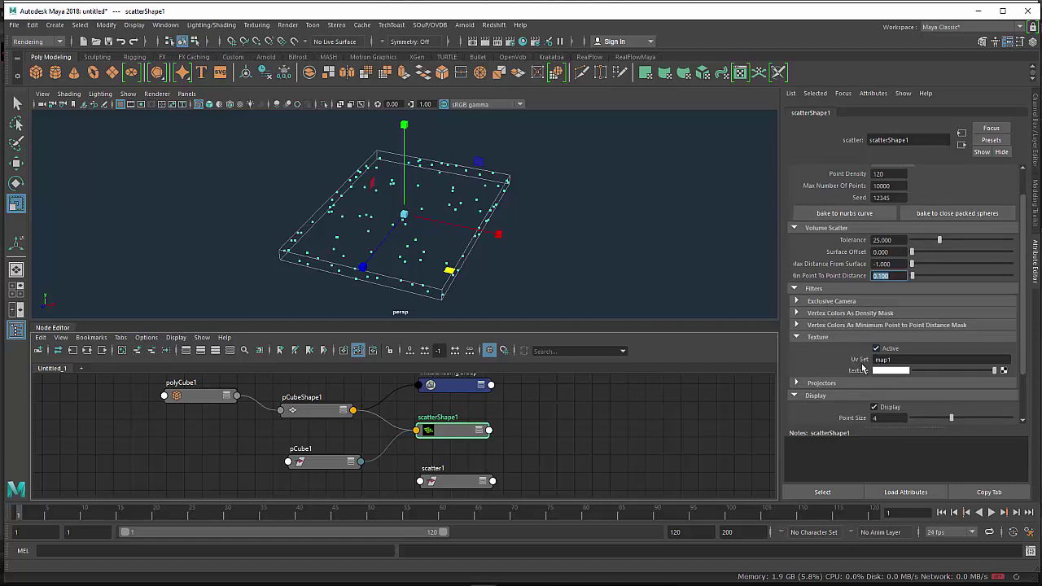
{"action": "left_click", "coordinate": [898, 359]}
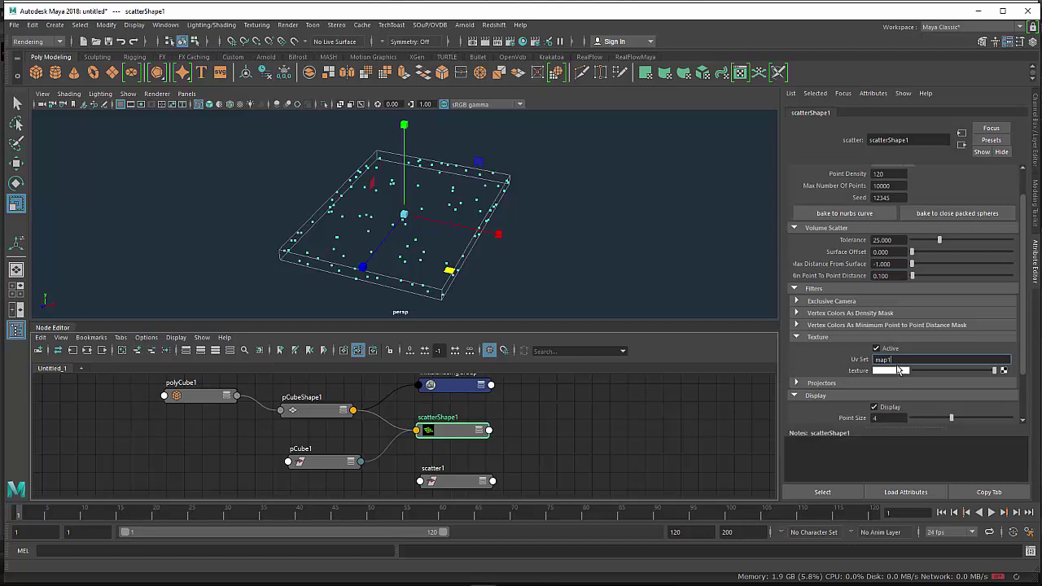
{"action": "left_click", "coordinate": [1003, 371]}
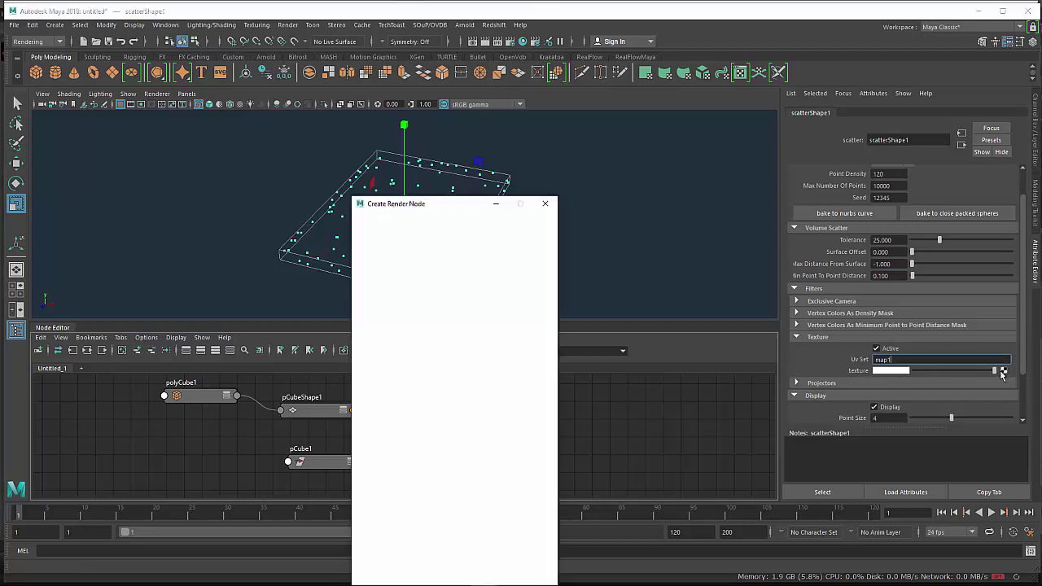
{"action": "left_click", "coordinate": [394, 293]}
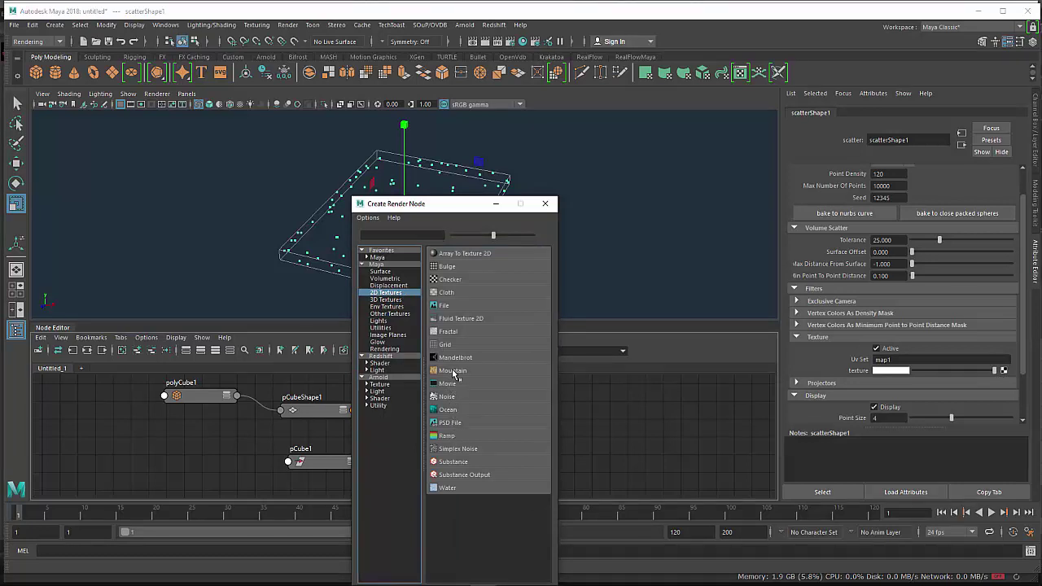
{"action": "left_click", "coordinate": [445, 436]}
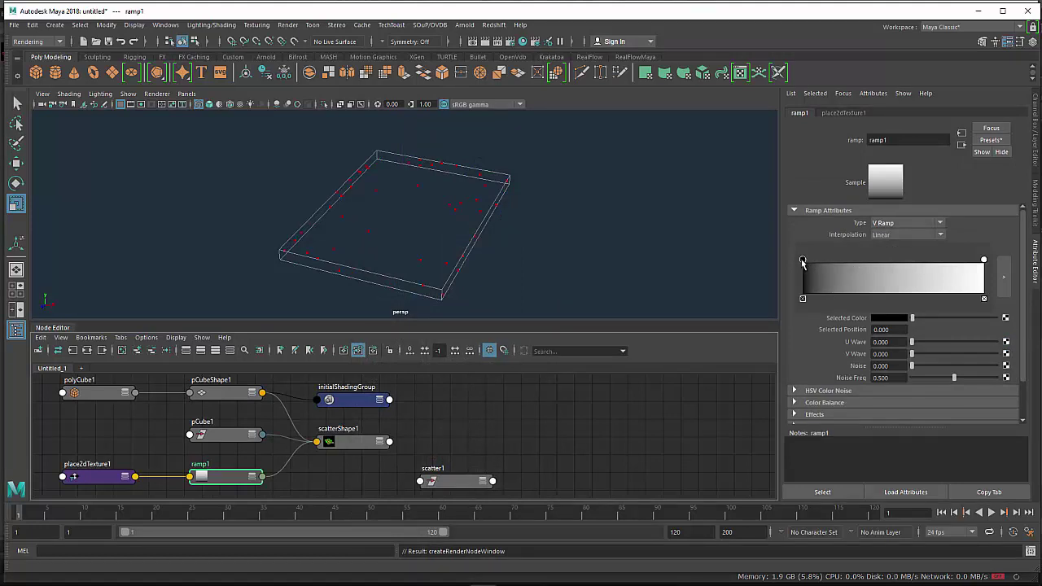
- Swap the ramp's colour entries so it fades from white to black
{"action": "left_click_drag", "start_coordinate": [803, 262], "coordinate": [867, 260]}
{"action": "left_click", "coordinate": [984, 260]}
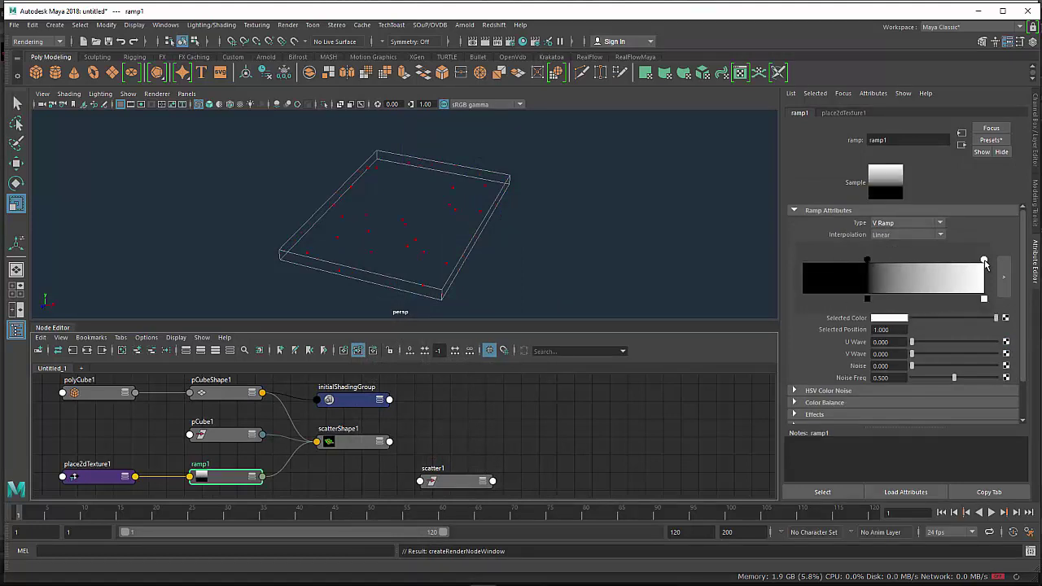
{"action": "mouse_move", "coordinate": [984, 261]}
{"action": "left_mouse_down"}
{"action": "mouse_move", "coordinate": [836, 260]}
{"action": "mouse_move", "coordinate": [877, 259]}
{"action": "left_mouse_up"}
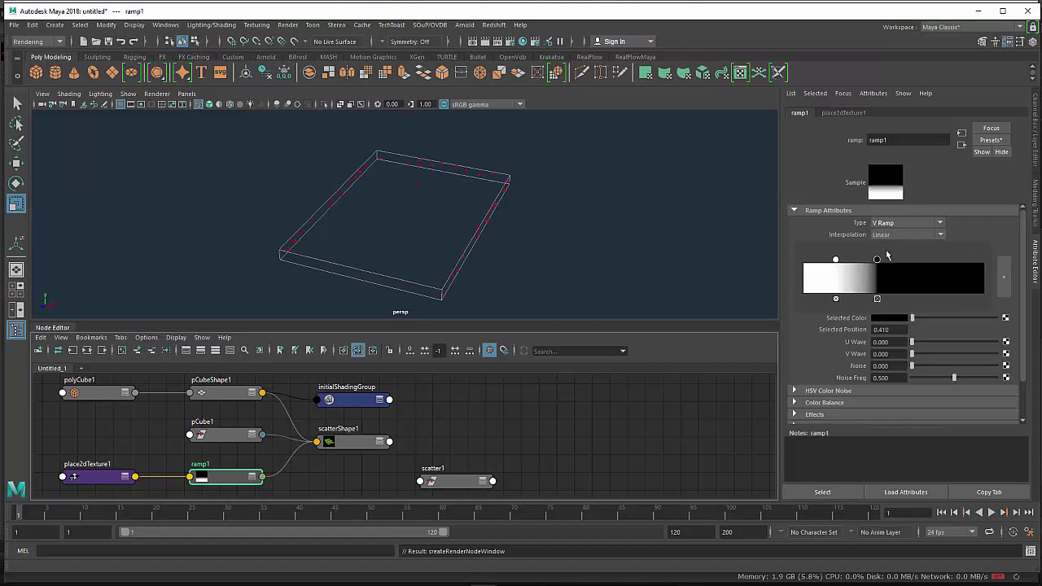
{"action": "left_click", "coordinate": [962, 145]}
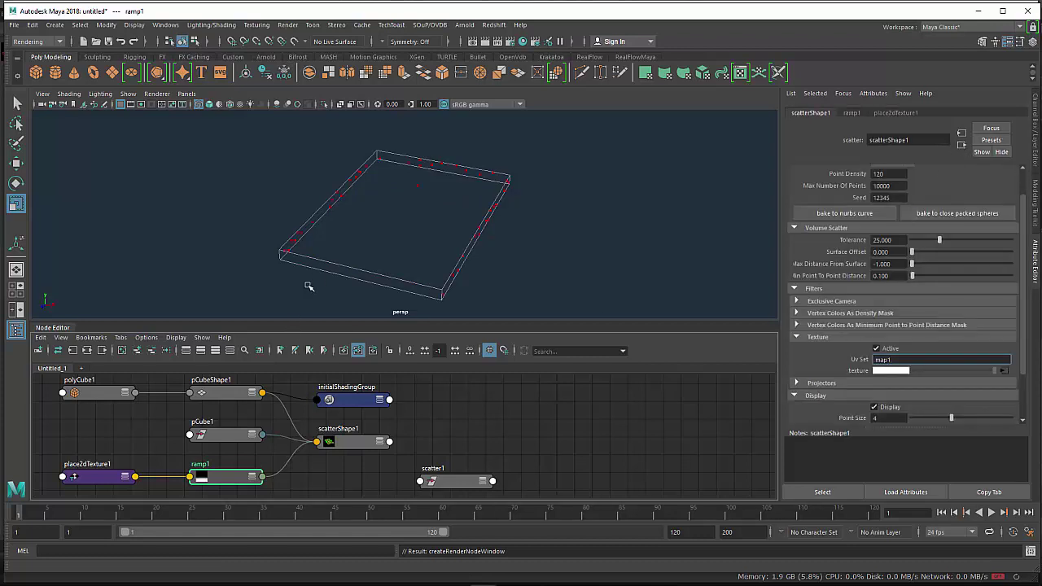
- Assign a new Lambert material (lambert2) to pCube1 and switch to textured shaded display
{"action": "left_click", "coordinate": [326, 263]}
{"action": "right_click", "coordinate": [326, 262]}
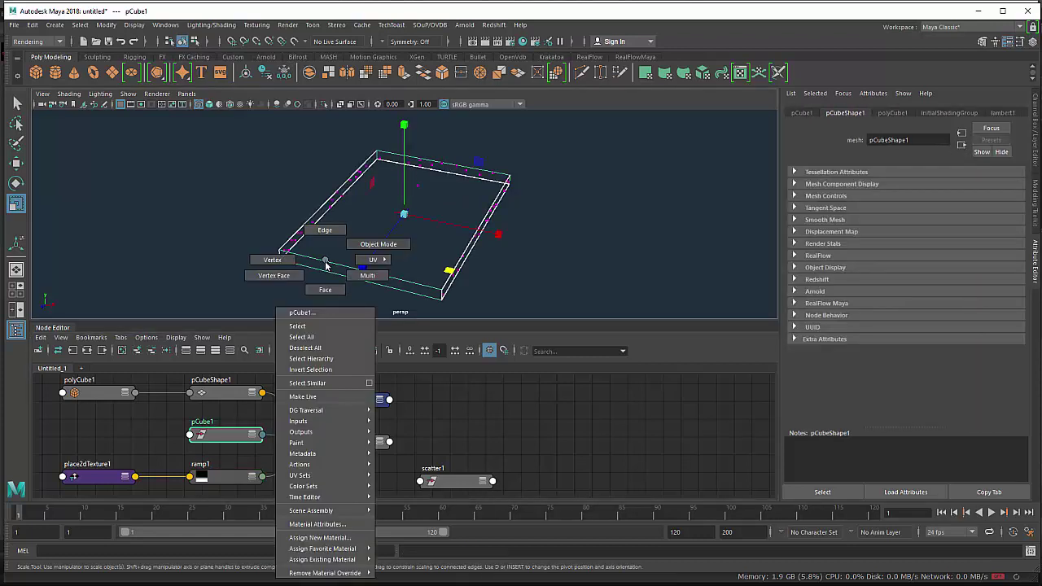
{"action": "right_click_drag", "start_coordinate": [326, 265], "coordinate": [320, 538]}
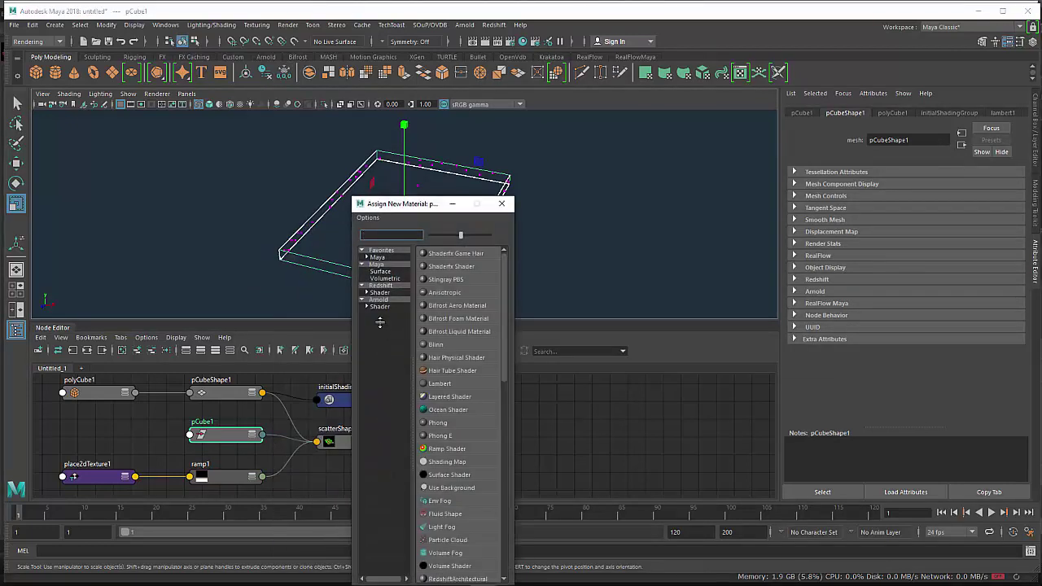
{"action": "left_click", "coordinate": [381, 271]}
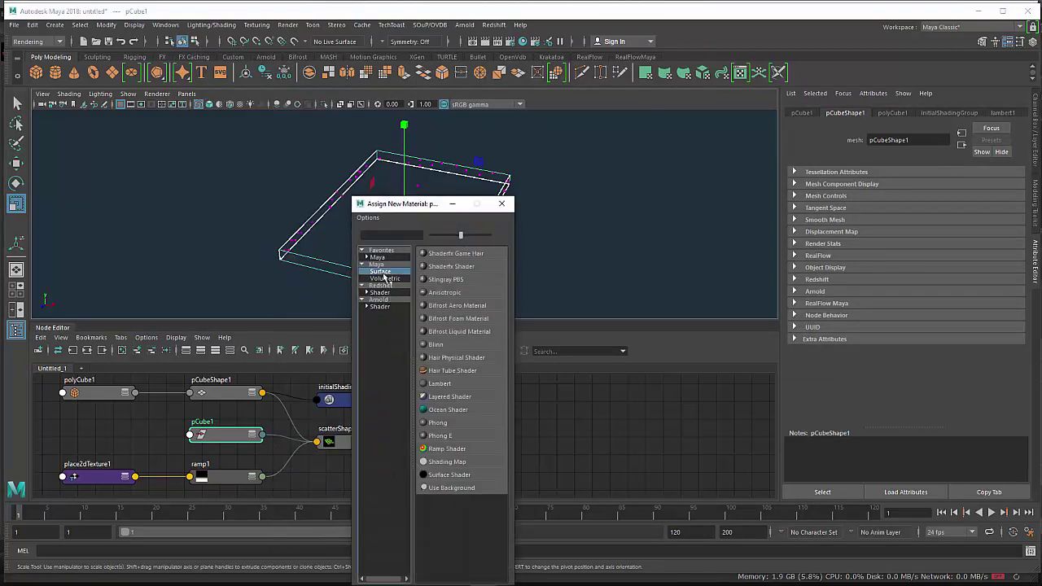
{"action": "left_click", "coordinate": [440, 383]}
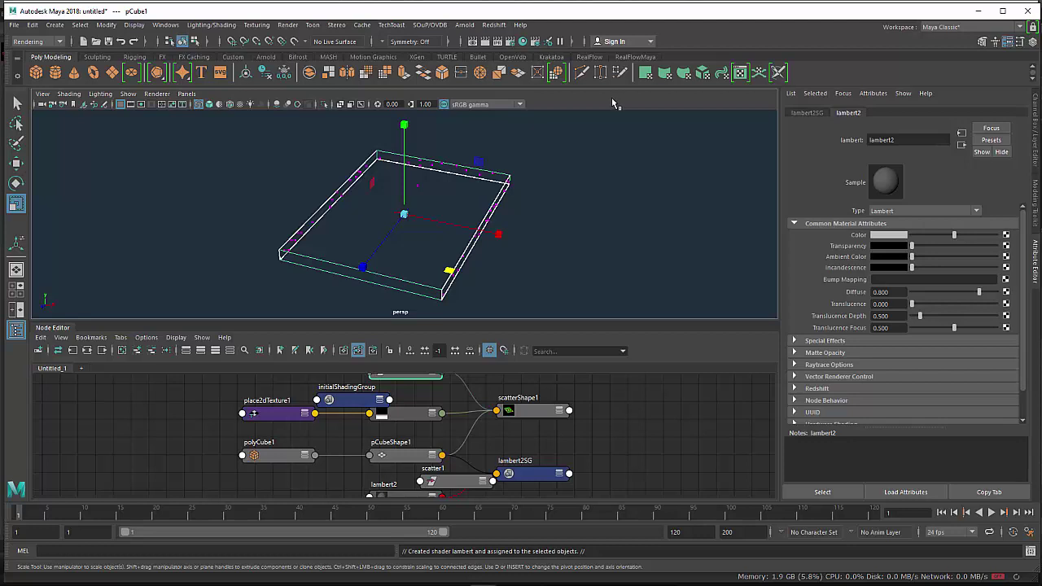
{"action": "key", "text": "6"}
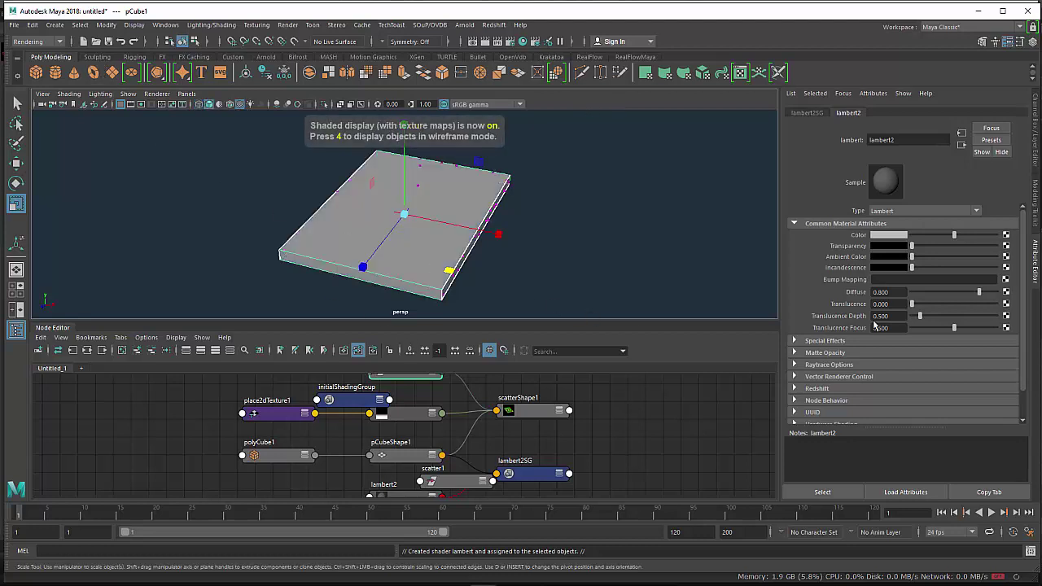
- In Hypershade, connect ramp1 to lambert2's Color so the slab shows the white-to-black gradient
{"action": "left_click", "coordinate": [522, 42]}
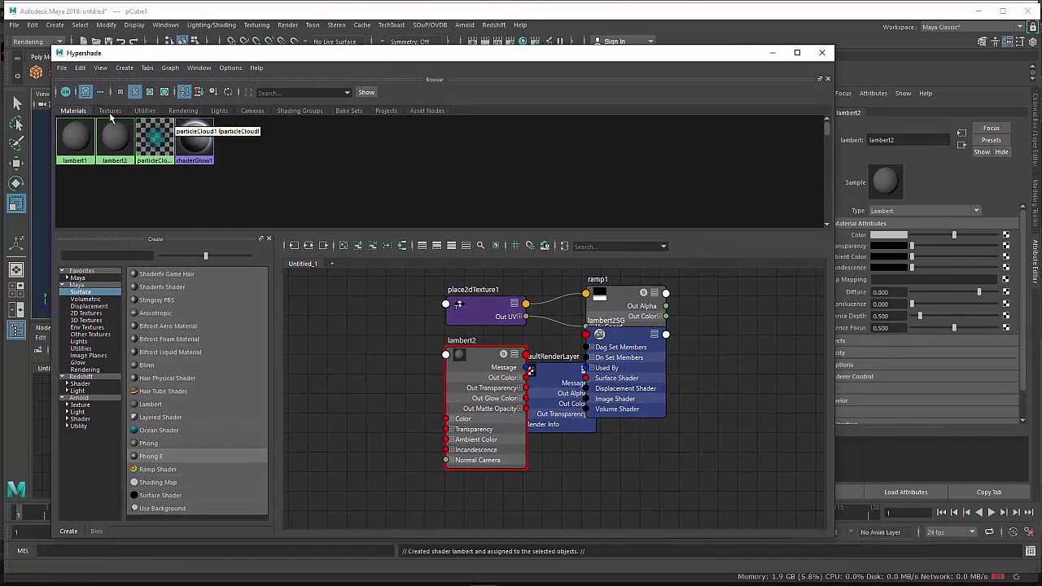
{"action": "left_click", "coordinate": [110, 112]}
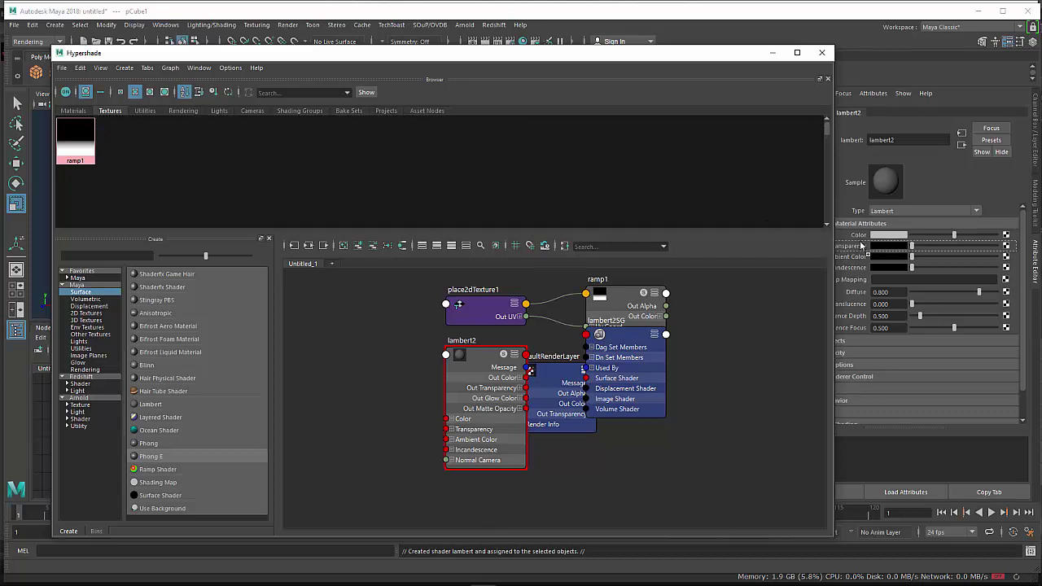
{"action": "middle_click_drag", "start_coordinate": [745, 221], "coordinate": [864, 237]}
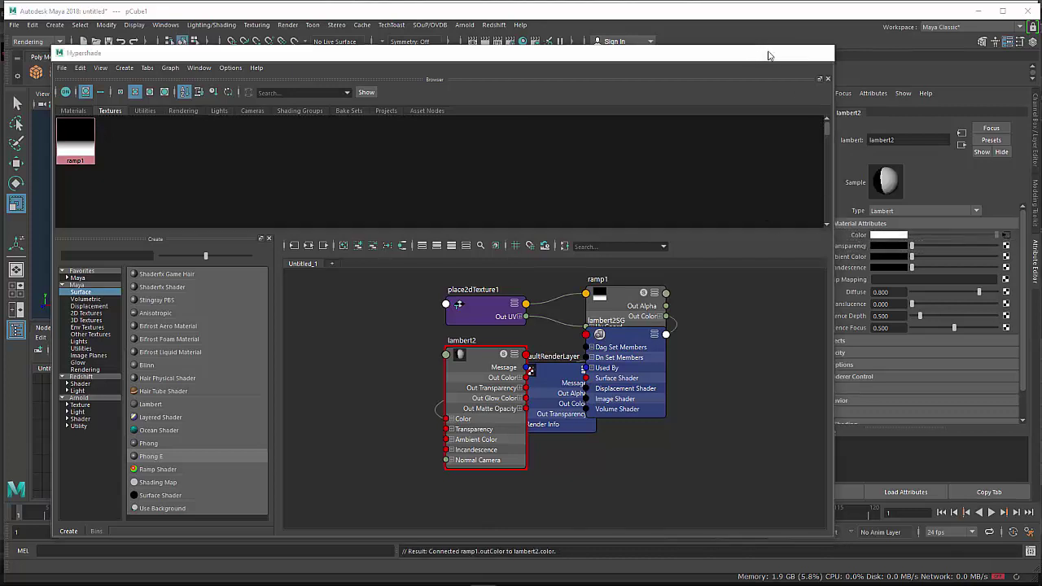
{"action": "left_click", "coordinate": [772, 52]}
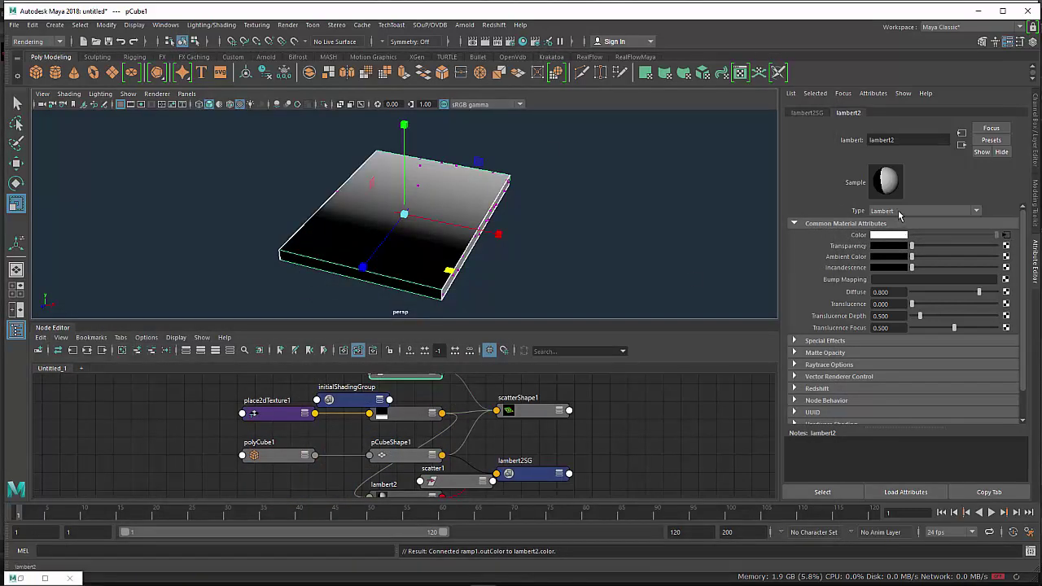
- Set ramp1 to Circular Ramp and move the black entry to 0.132, leaving a small white spot
{"action": "left_click", "coordinate": [1007, 236]}
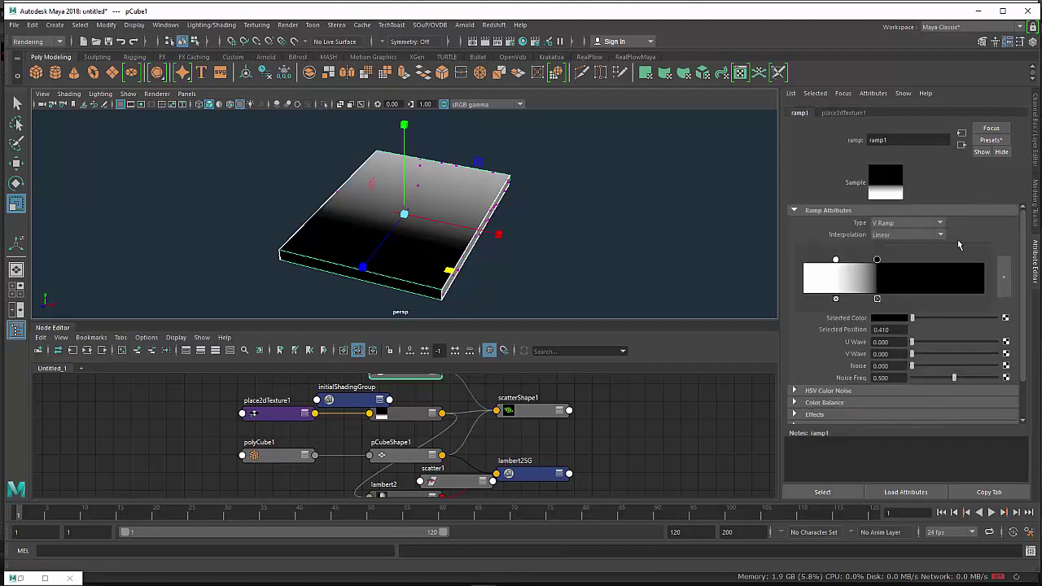
{"action": "left_click", "coordinate": [883, 224]}
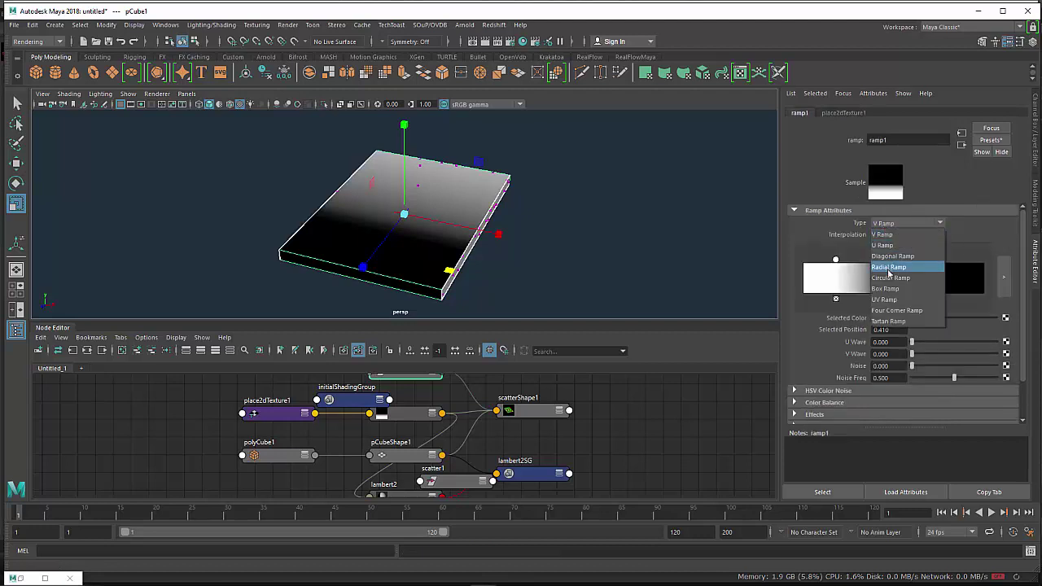
{"action": "left_click", "coordinate": [887, 279]}
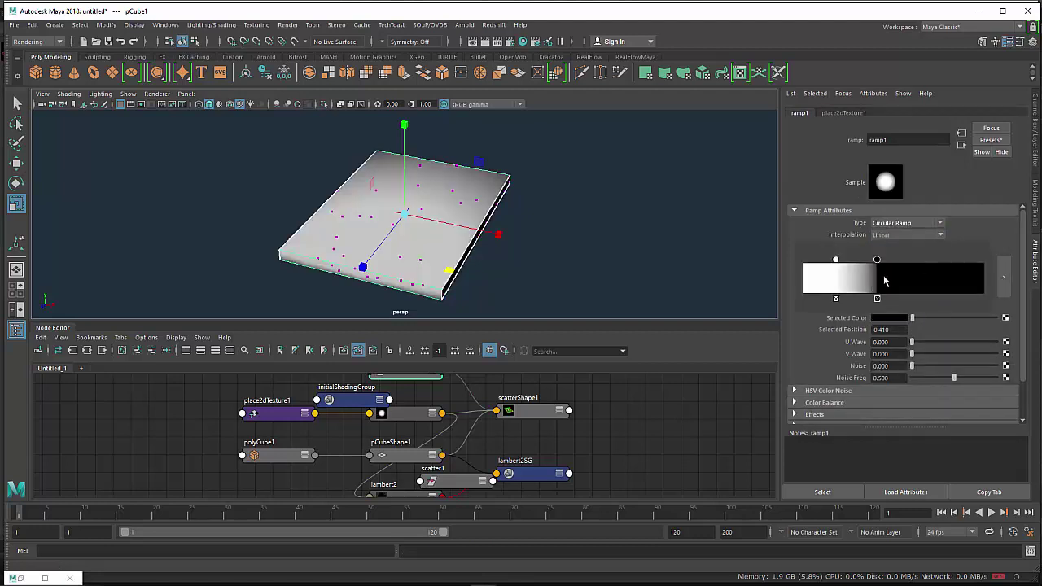
{"action": "left_click_drag", "start_coordinate": [877, 261], "coordinate": [844, 263]}
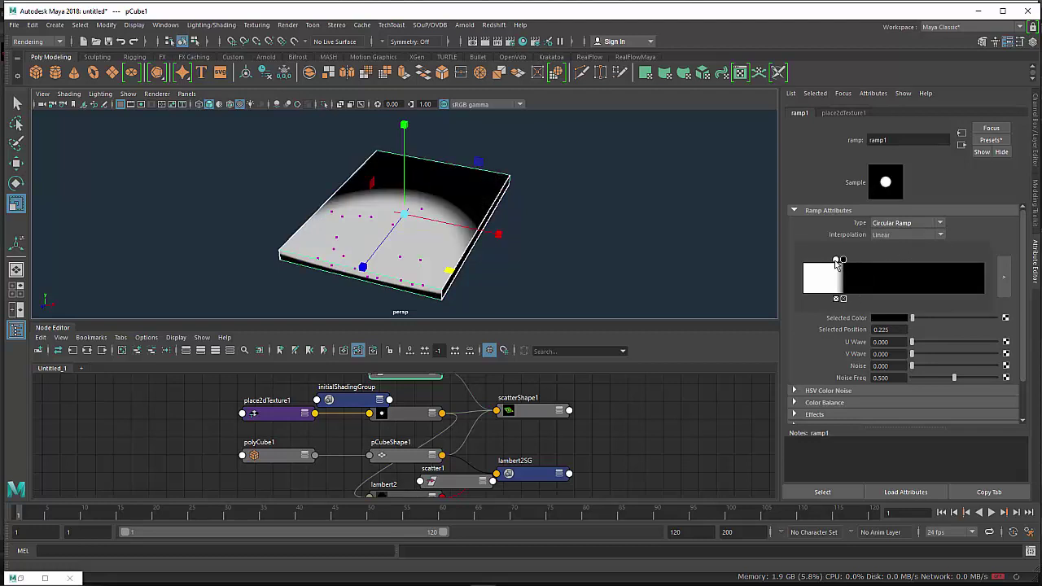
{"action": "left_click", "coordinate": [844, 260]}
{"action": "mouse_move", "coordinate": [848, 261]}
{"action": "left_mouse_down"}
{"action": "mouse_move", "coordinate": [815, 263]}
{"action": "mouse_move", "coordinate": [827, 262]}
{"action": "left_mouse_up"}
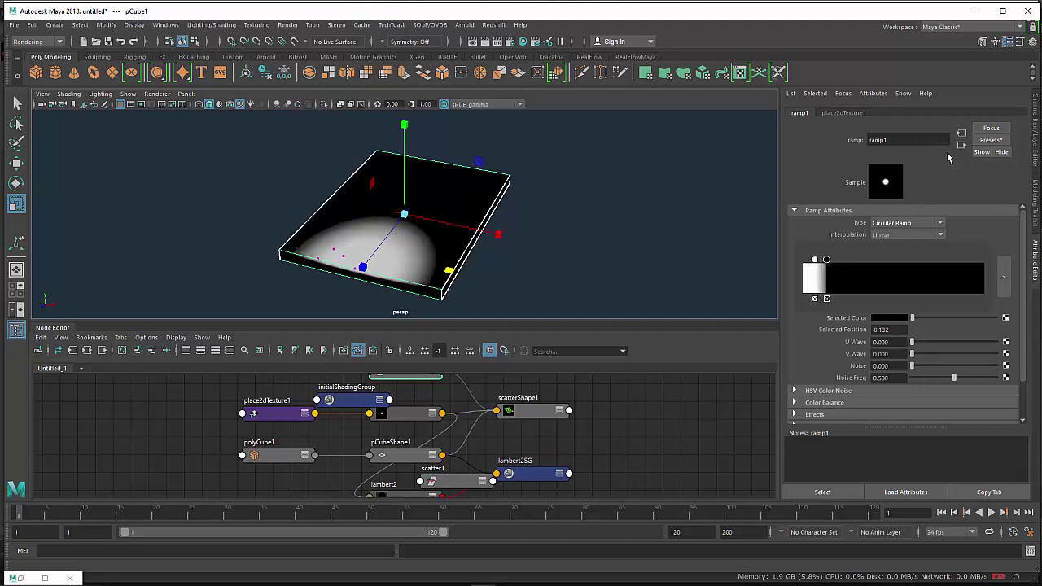
{"action": "left_click", "coordinate": [87, 350]}
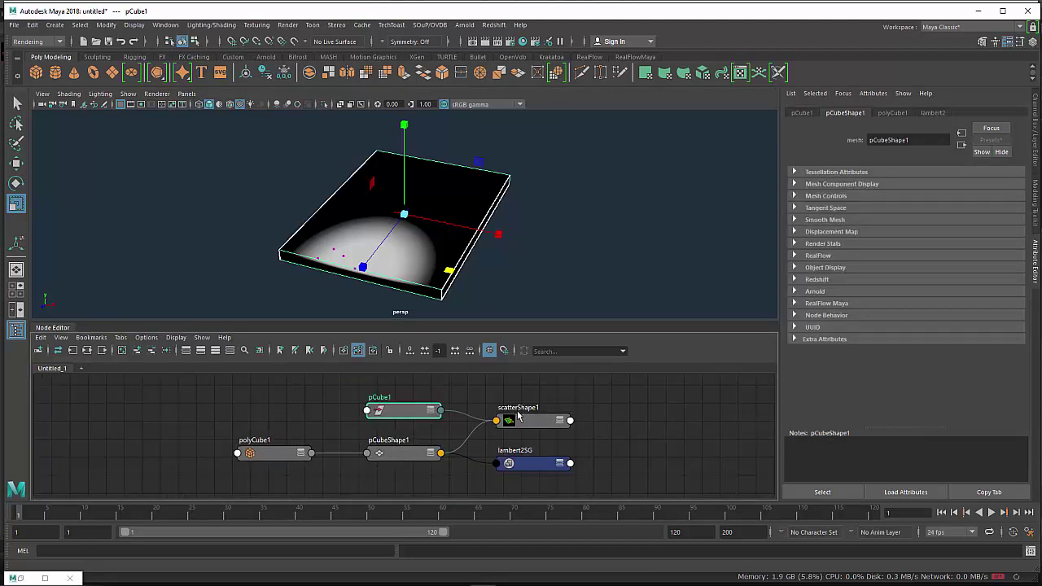
- Follow the slab's shading network from lambert2 down to the place2dTexture1 node
{"action": "left_click", "coordinate": [933, 113]}
{"action": "left_click", "coordinate": [805, 492]}
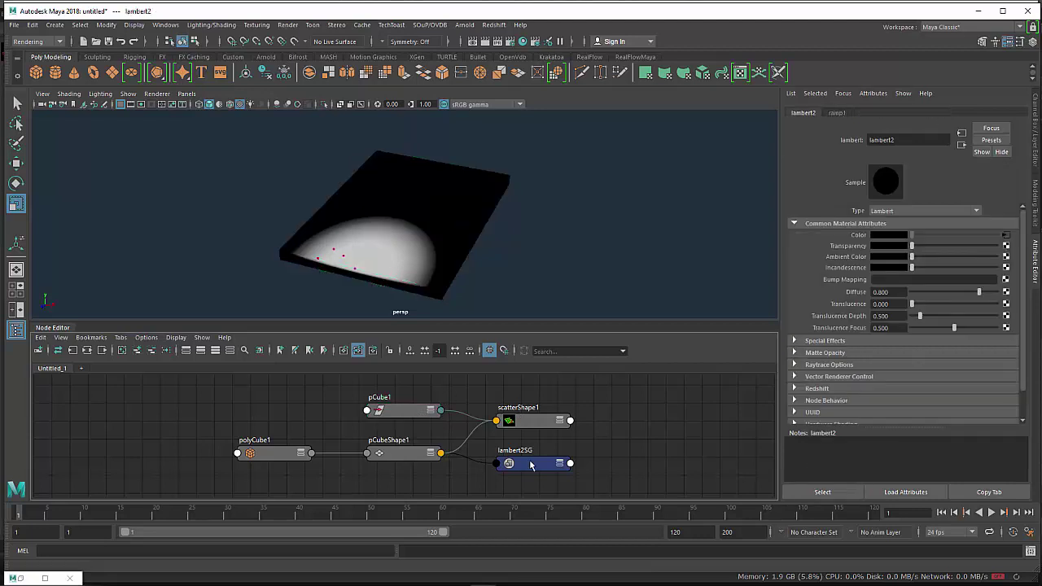
{"action": "left_click", "coordinate": [87, 351]}
{"action": "left_click", "coordinate": [308, 440]}
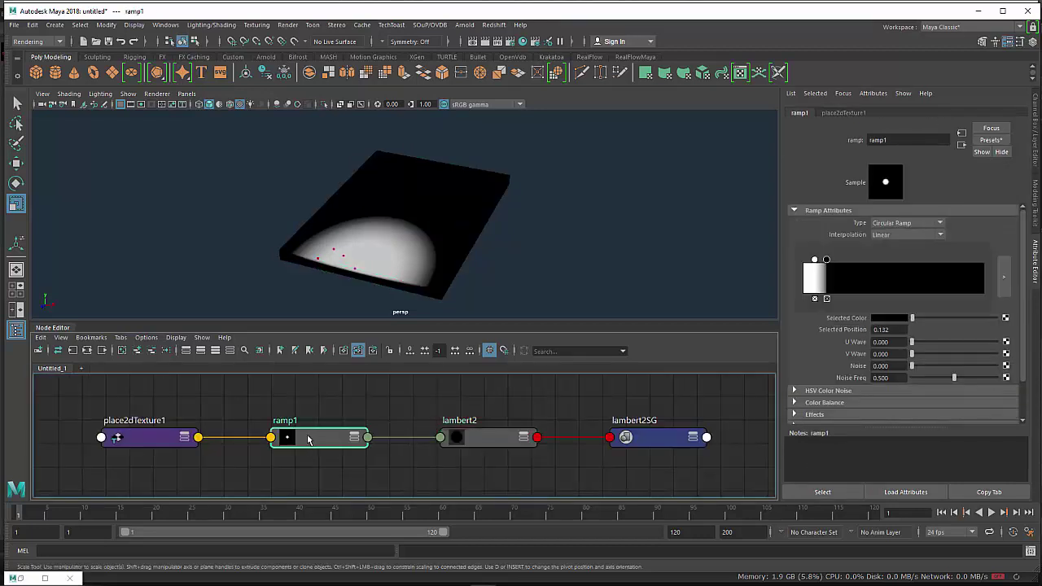
{"action": "left_click", "coordinate": [151, 442]}
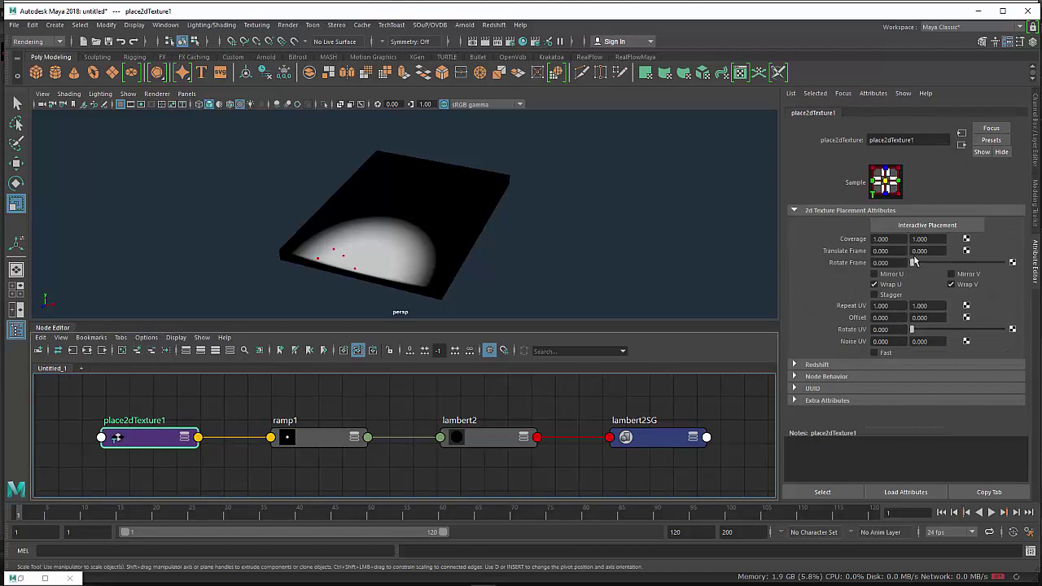
- Set place2dTexture1's Translate Frame to 0.000, -0.100 to shift the white spot toward centre
{"action": "left_click_drag", "start_coordinate": [891, 251], "coordinate": [802, 253]}
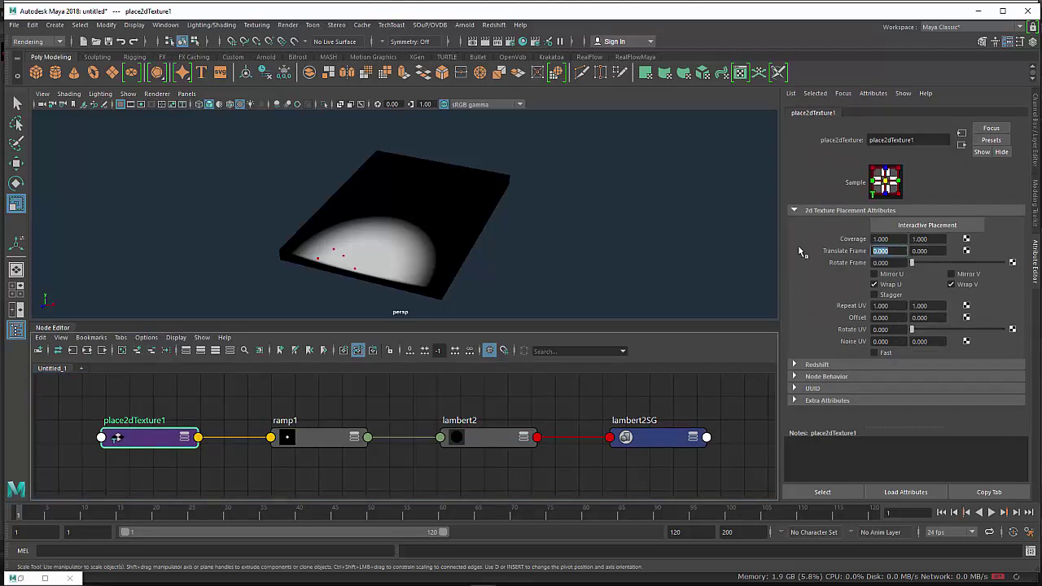
{"action": "type", "text": "0.2"}
{"action": "key", "text": "Return"}
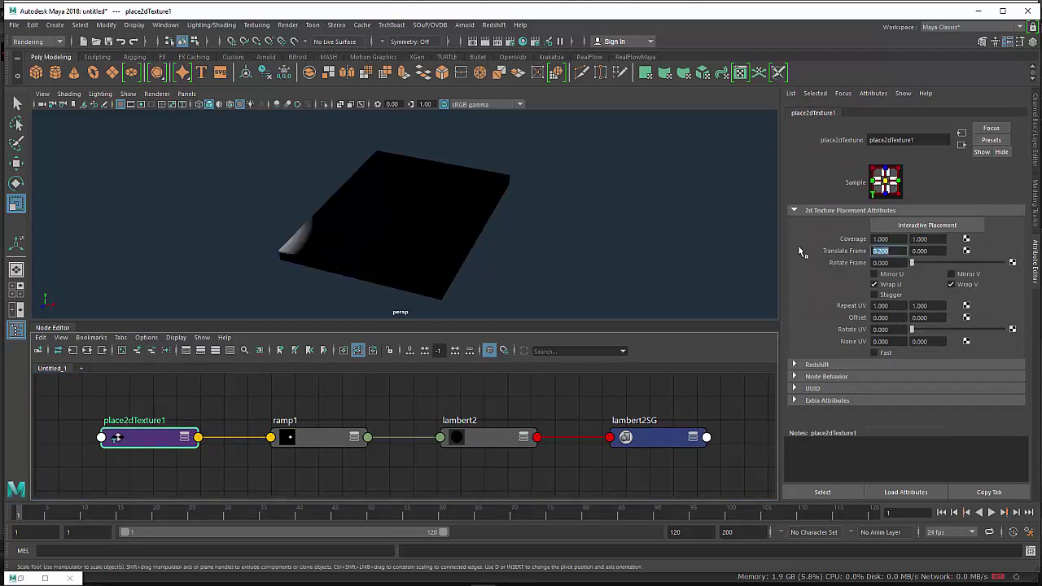
{"action": "type", "text": "0"}
{"action": "key", "text": "Return"}
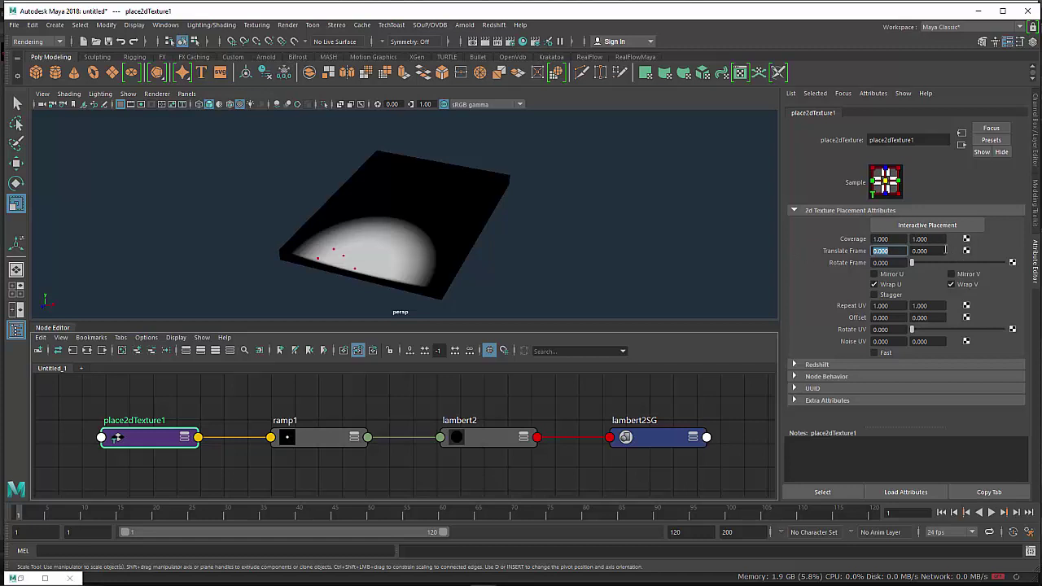
{"action": "left_click_drag", "start_coordinate": [945, 250], "coordinate": [830, 254]}
{"action": "type", "text": "0.2"}
{"action": "key", "text": "Return"}
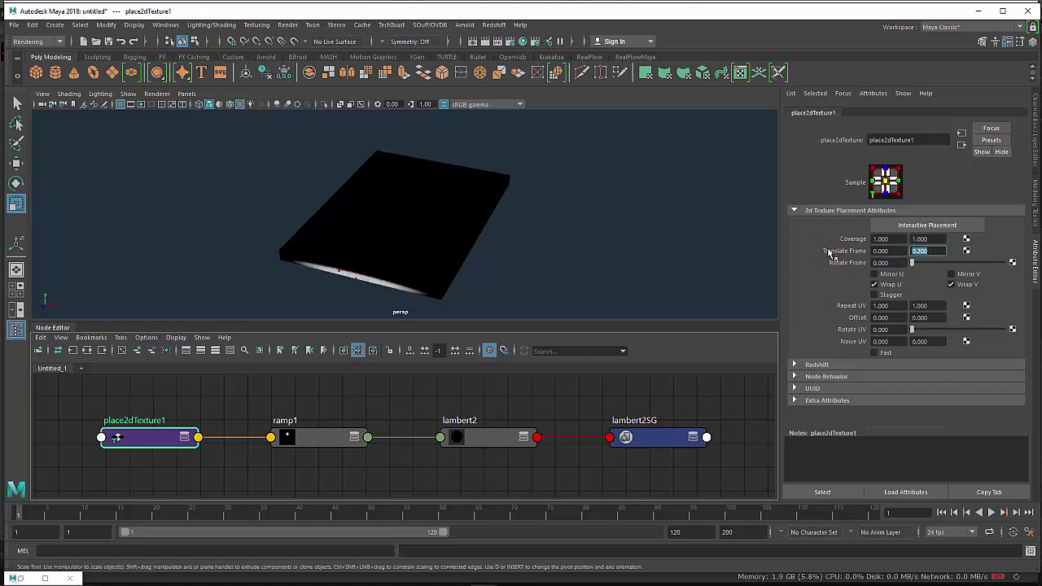
{"action": "type", "text": "0.5"}
{"action": "key", "text": "Return"}
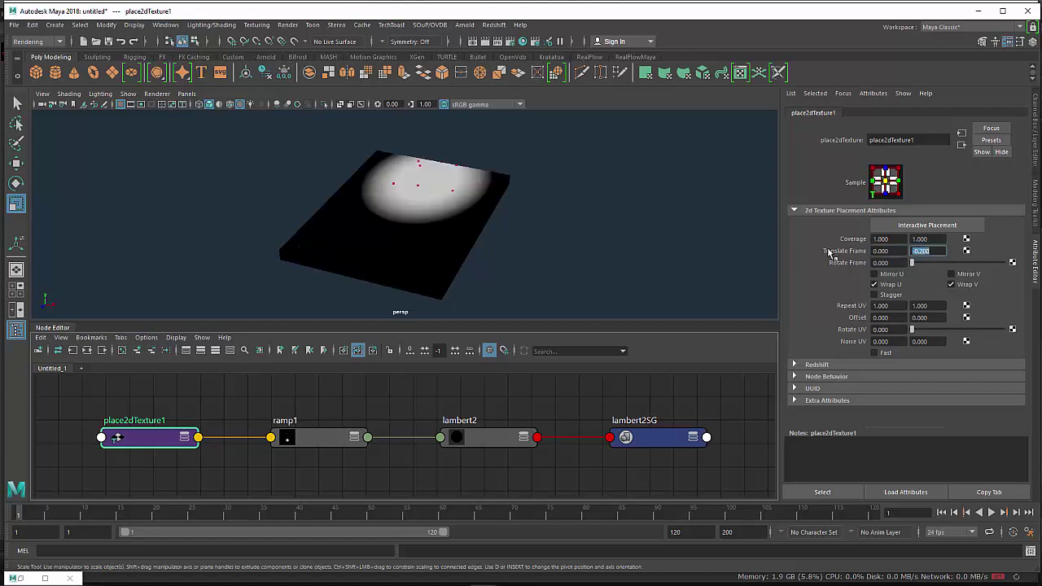
{"action": "key", "text": "BackSpace"}
{"action": "key", "text": "Return"}
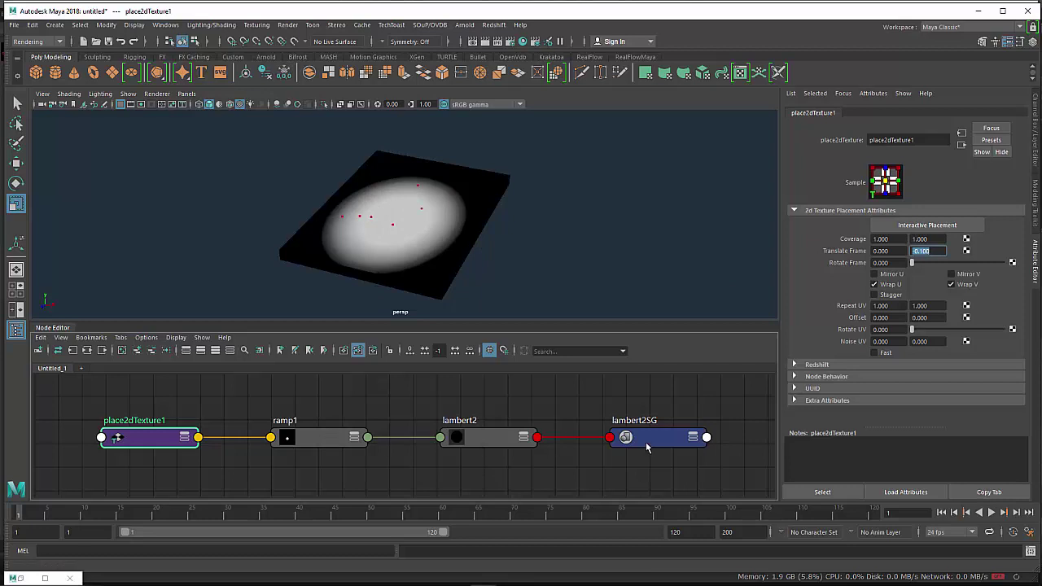
{"action": "left_click", "coordinate": [416, 293]}
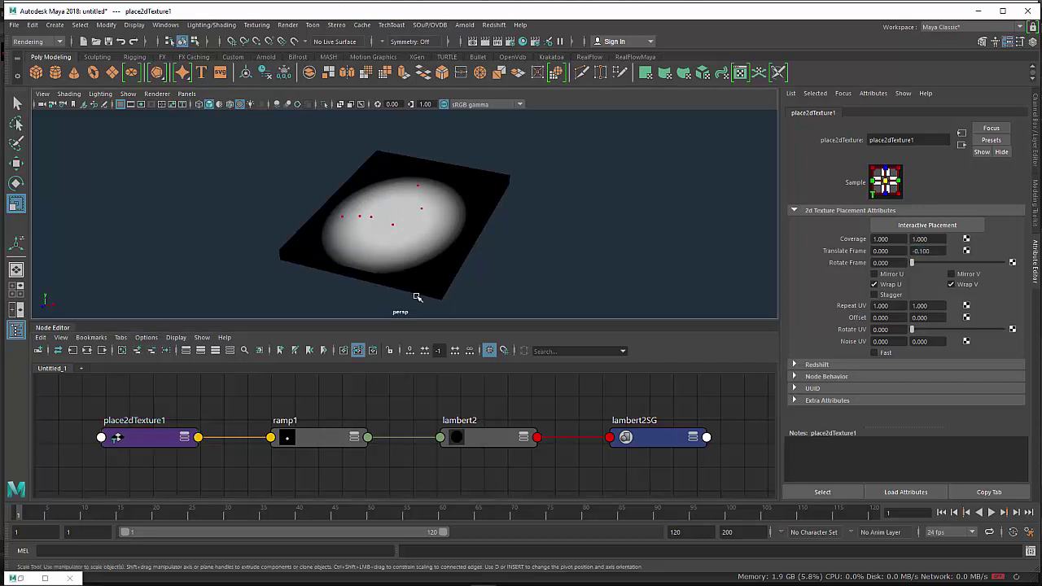
- Set scatterShape1's Point Density to 500 and view the slab in wireframe to see the points
{"action": "left_click", "coordinate": [88, 350]}
{"action": "left_click", "coordinate": [538, 461]}
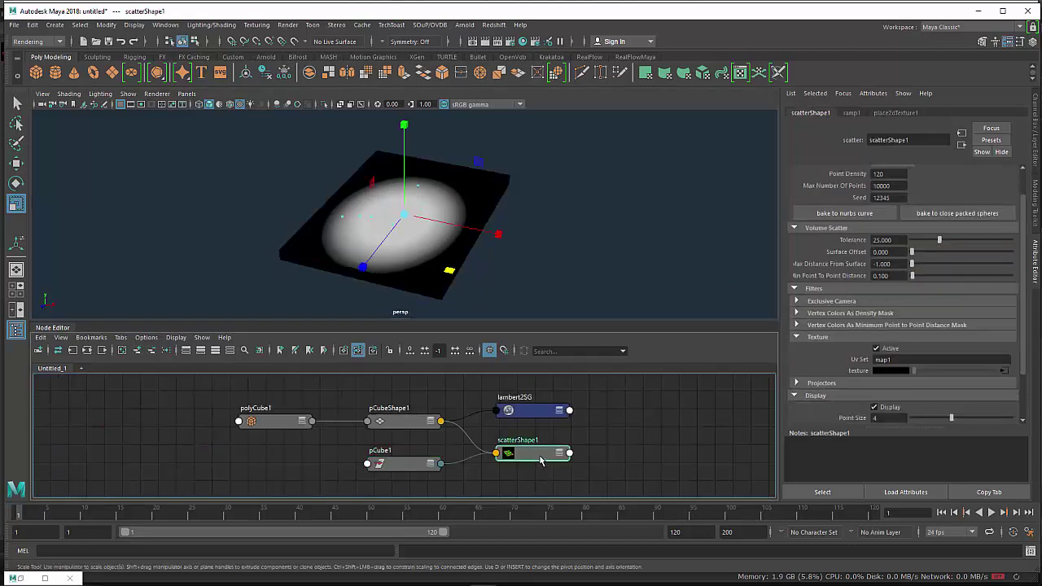
{"action": "scroll", "coordinate": [851, 281], "scroll_direction": "up", "scroll_amount": 2}
{"action": "double_click", "coordinate": [892, 207]}
{"action": "type", "text": "500"}
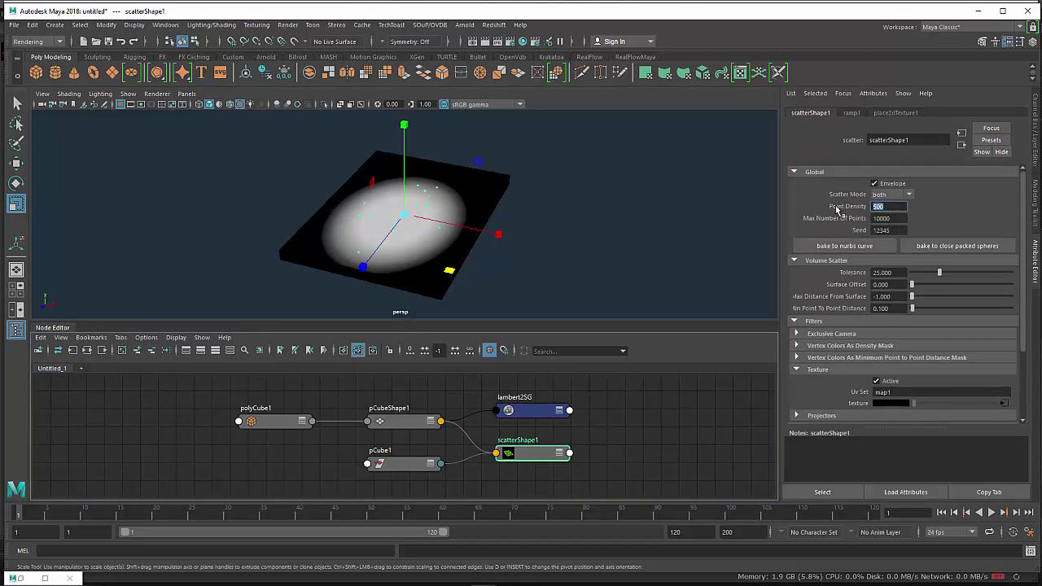
{"action": "mouse_move", "coordinate": [449, 230]}
{"action": "left_mouse_down", "text": "alt"}
{"action": "mouse_move", "coordinate": [456, 257]}
{"action": "mouse_move", "coordinate": [348, 224]}
{"action": "left_mouse_up", "text": "alt"}
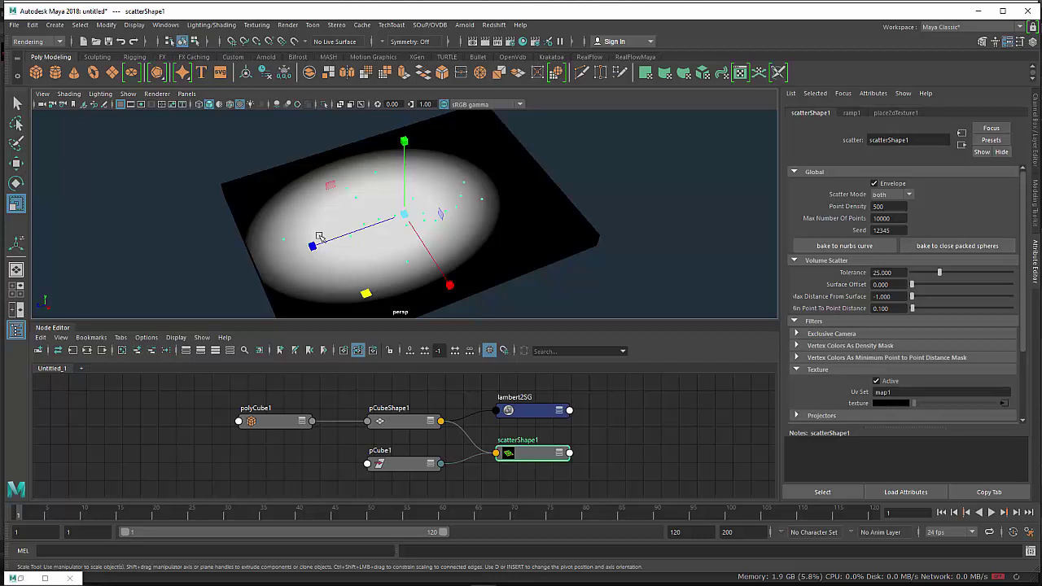
{"action": "mouse_move", "coordinate": [335, 257]}
{"action": "left_mouse_down", "text": "alt"}
{"action": "mouse_move", "coordinate": [413, 296]}
{"action": "mouse_move", "coordinate": [372, 250]}
{"action": "mouse_move", "coordinate": [521, 204]}
{"action": "left_mouse_up", "text": "alt"}
{"action": "key", "text": "4"}
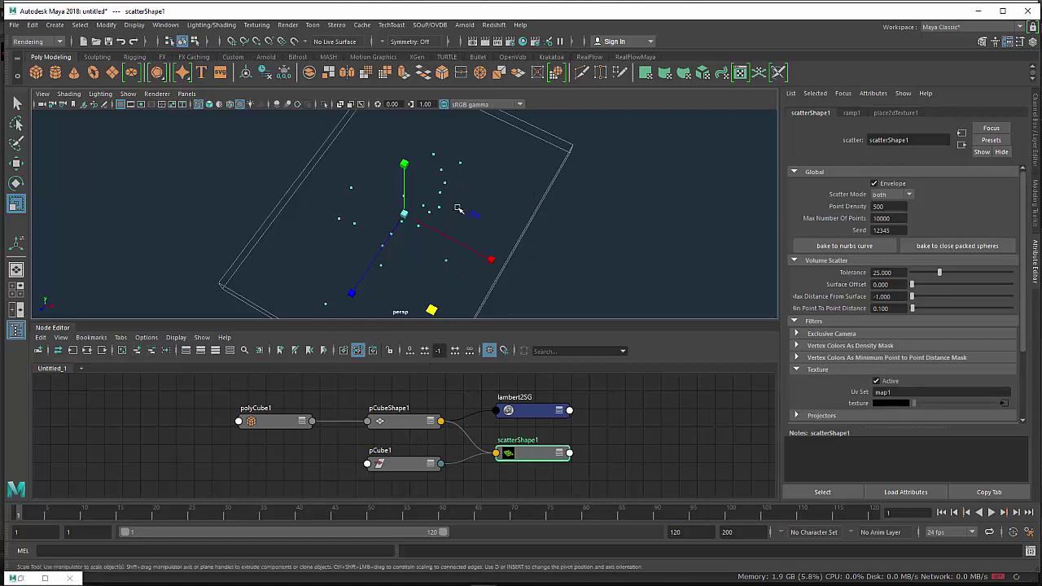
- Open ramp1 from the slab's material in textured view and give it Noise 0.084 and U Wave 0.097
{"action": "left_click", "coordinate": [390, 429]}
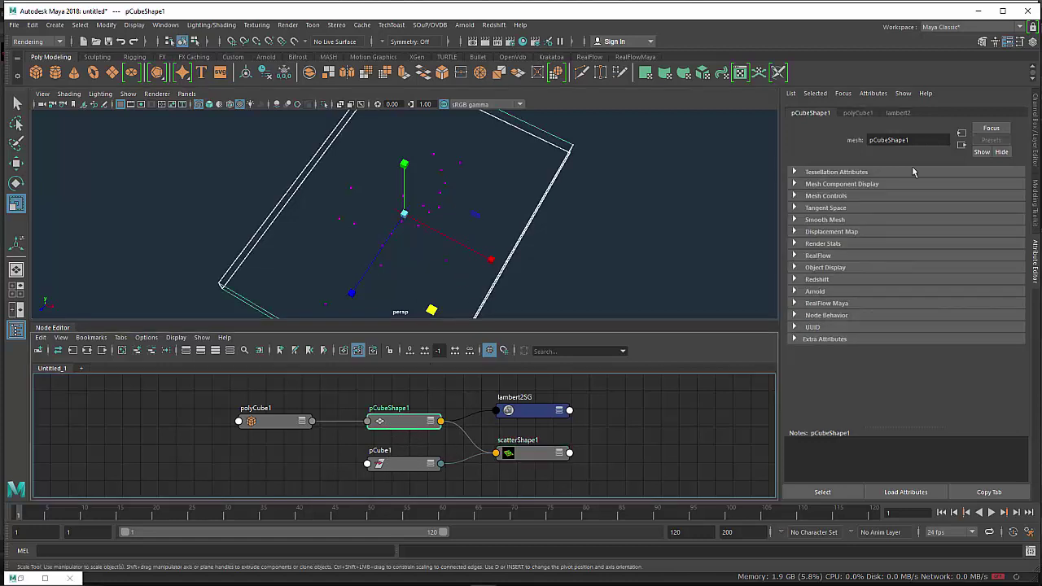
{"action": "left_click", "coordinate": [902, 114]}
{"action": "left_click", "coordinate": [1006, 237]}
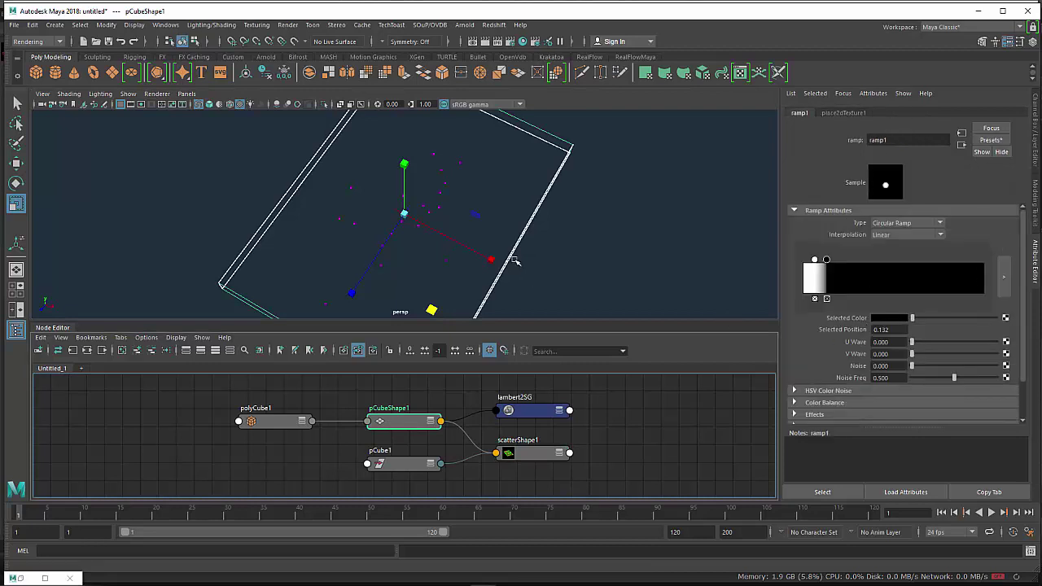
{"action": "key", "text": "5"}
{"action": "key", "text": "6"}
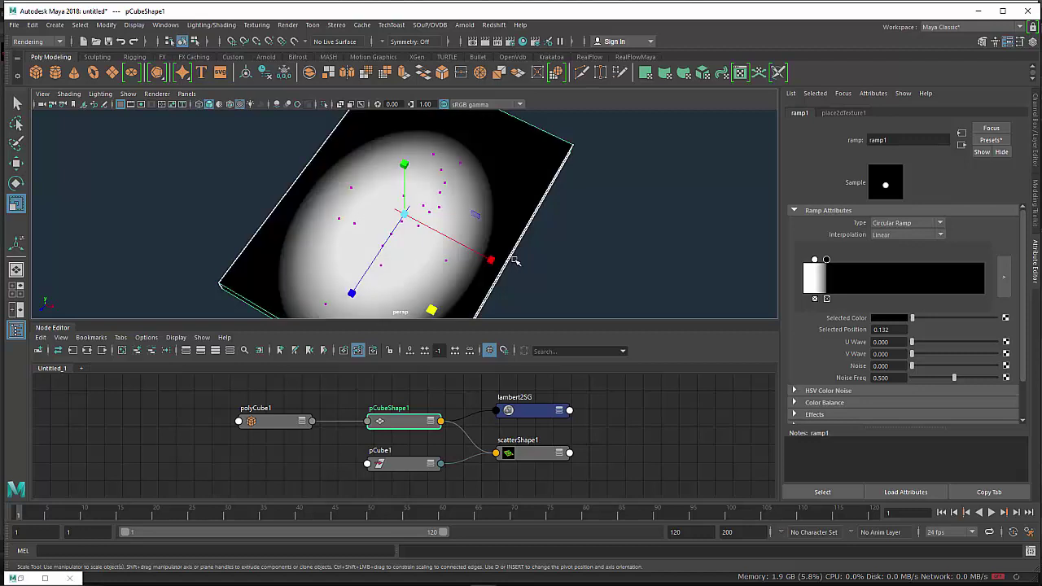
{"action": "key", "text": "alt"}
{"action": "left_click_drag", "start_coordinate": [913, 367], "coordinate": [920, 368]}
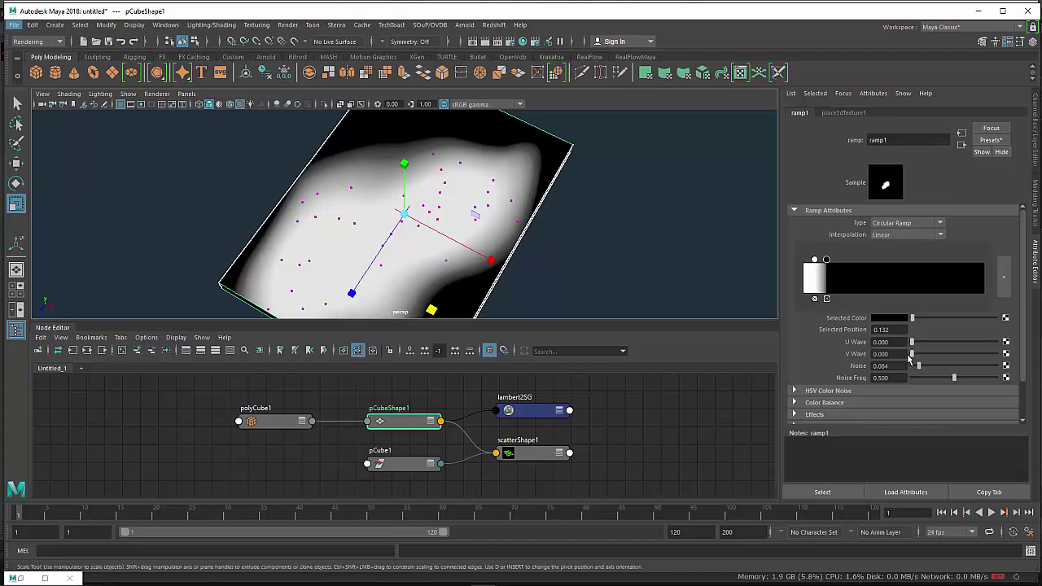
{"action": "left_click_drag", "start_coordinate": [912, 342], "coordinate": [920, 342]}
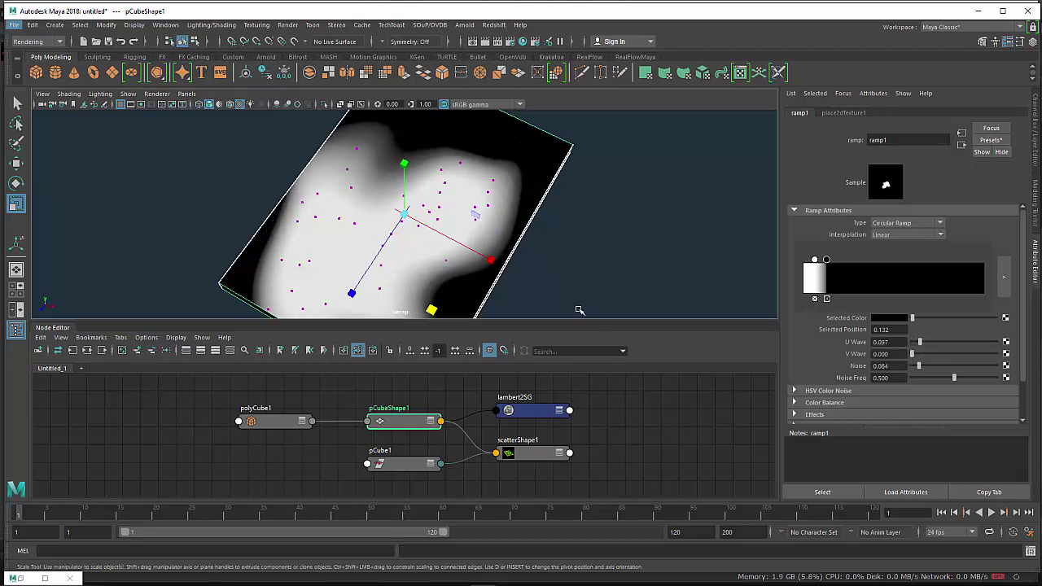
- Pull the ramp's white marker inward to 0.084, then return to wireframe with scatterShape1 selected
{"action": "mouse_move", "coordinate": [528, 291]}
{"action": "left_mouse_down", "text": "alt"}
{"action": "mouse_move", "coordinate": [535, 230]}
{"action": "mouse_move", "coordinate": [477, 245]}
{"action": "mouse_move", "coordinate": [486, 257]}
{"action": "left_mouse_up", "text": "alt"}
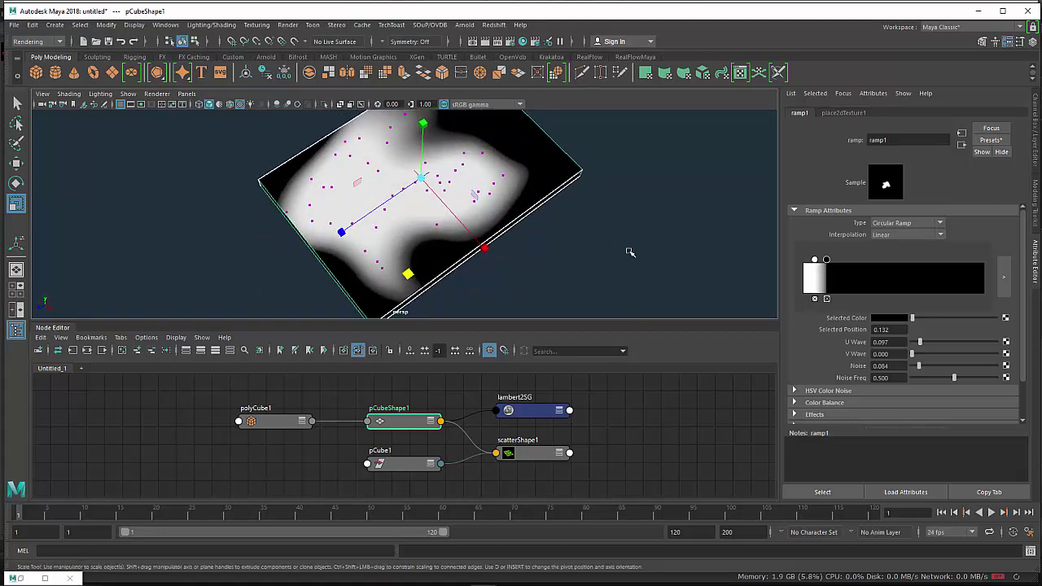
{"action": "mouse_move", "coordinate": [829, 263]}
{"action": "left_mouse_down"}
{"action": "mouse_move", "coordinate": [843, 262]}
{"action": "mouse_move", "coordinate": [805, 263]}
{"action": "mouse_move", "coordinate": [820, 266]}
{"action": "left_mouse_up"}
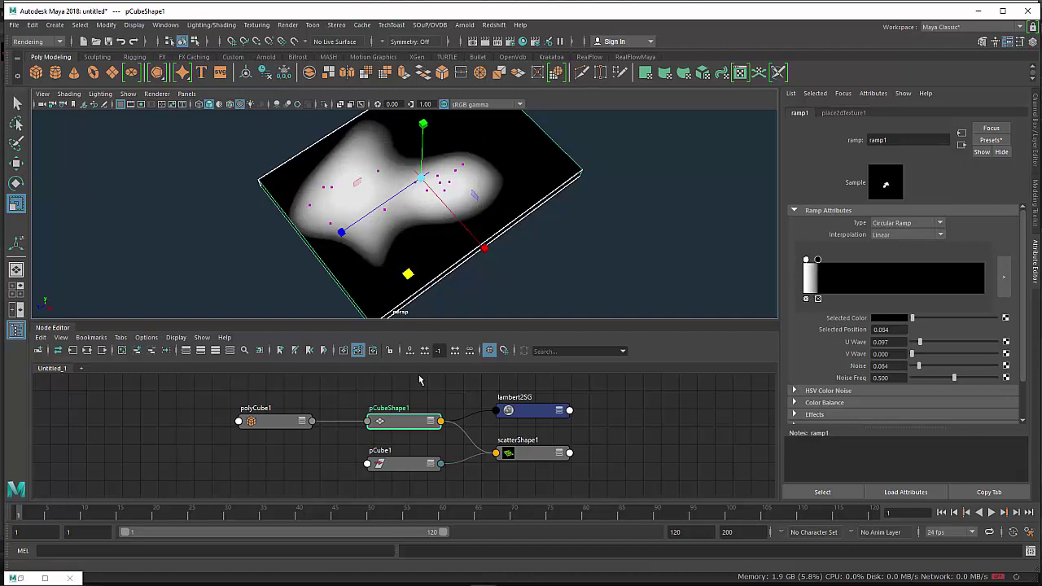
{"action": "mouse_move", "coordinate": [427, 261]}
{"action": "left_mouse_down", "text": "alt"}
{"action": "mouse_move", "coordinate": [470, 226]}
{"action": "mouse_move", "coordinate": [481, 277]}
{"action": "left_mouse_up", "text": "alt"}
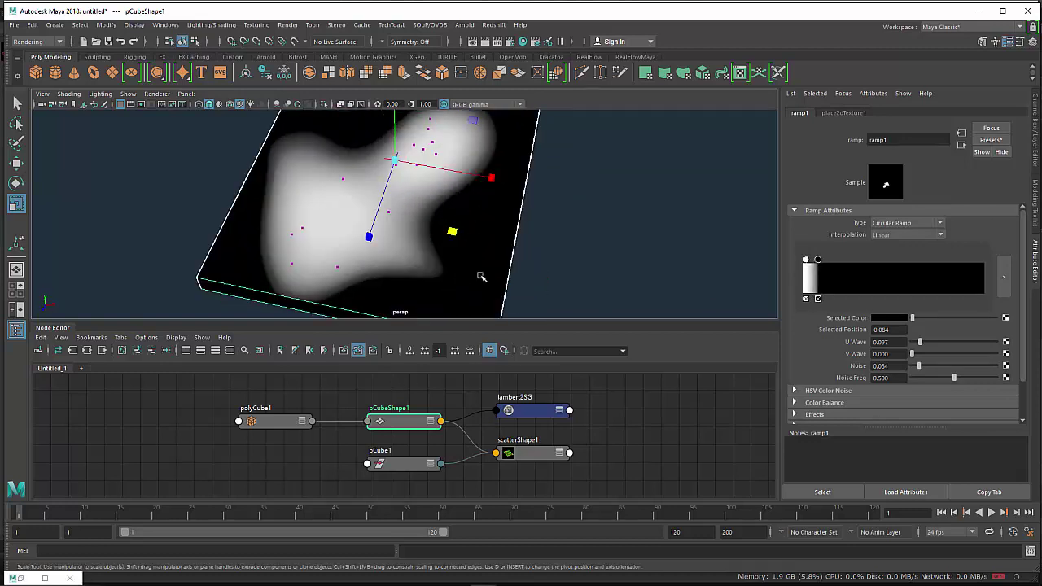
{"action": "key", "text": "4"}
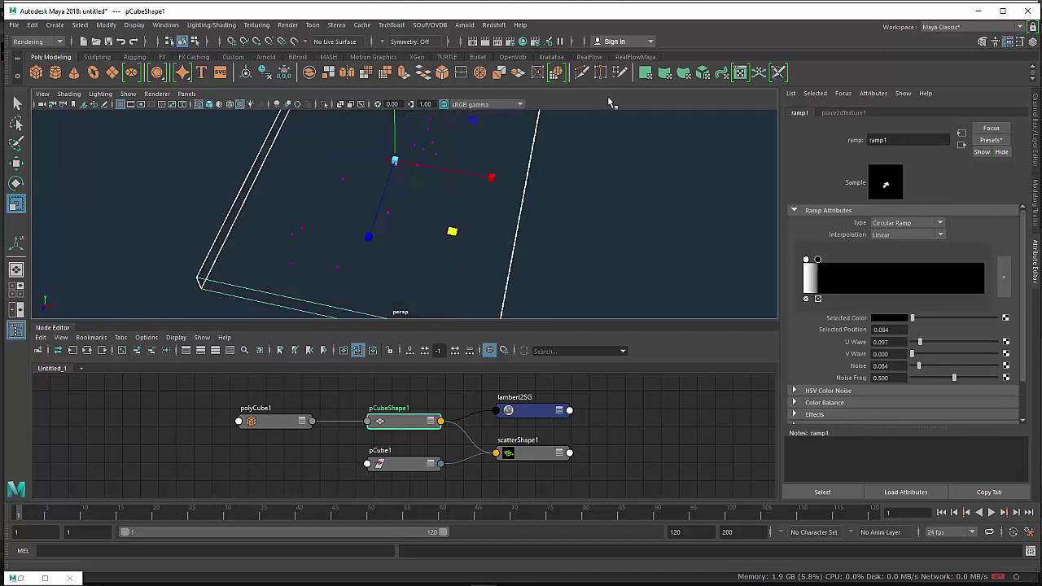
{"action": "mouse_move", "coordinate": [494, 114]}
{"action": "left_mouse_down", "text": "alt"}
{"action": "mouse_move", "coordinate": [472, 198]}
{"action": "mouse_move", "coordinate": [375, 184]}
{"action": "mouse_move", "coordinate": [444, 208]}
{"action": "left_mouse_up", "text": "alt"}
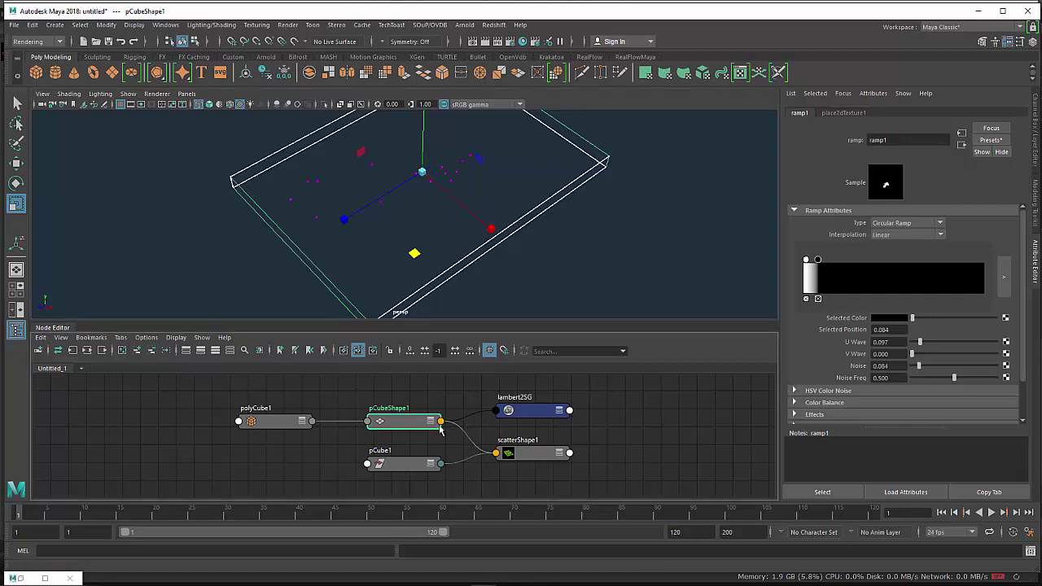
{"action": "left_click_drag", "start_coordinate": [407, 426], "coordinate": [397, 421]}
{"action": "left_click_drag", "start_coordinate": [504, 415], "coordinate": [495, 412]}
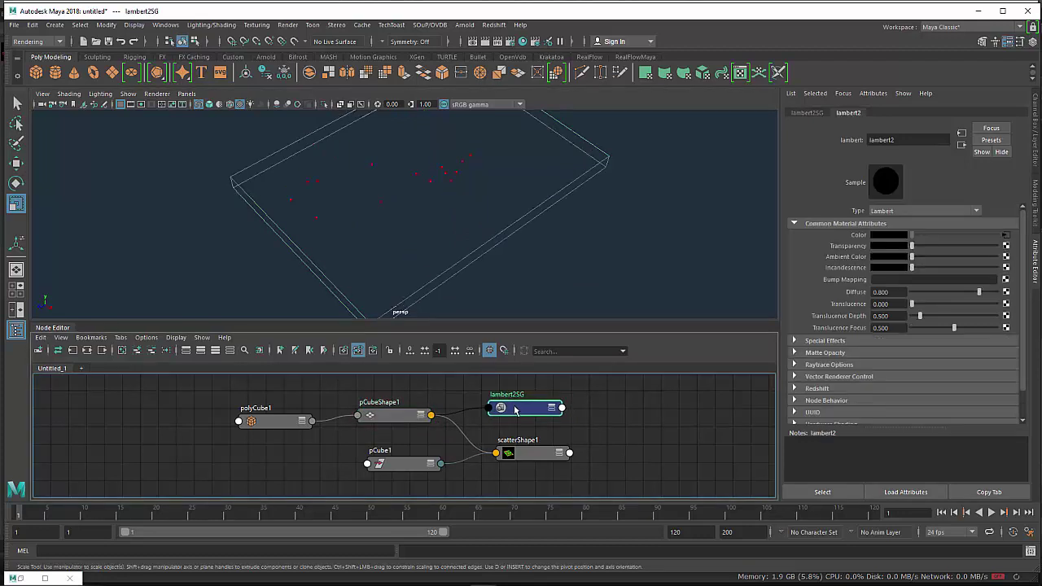
{"action": "left_click", "coordinate": [531, 455]}
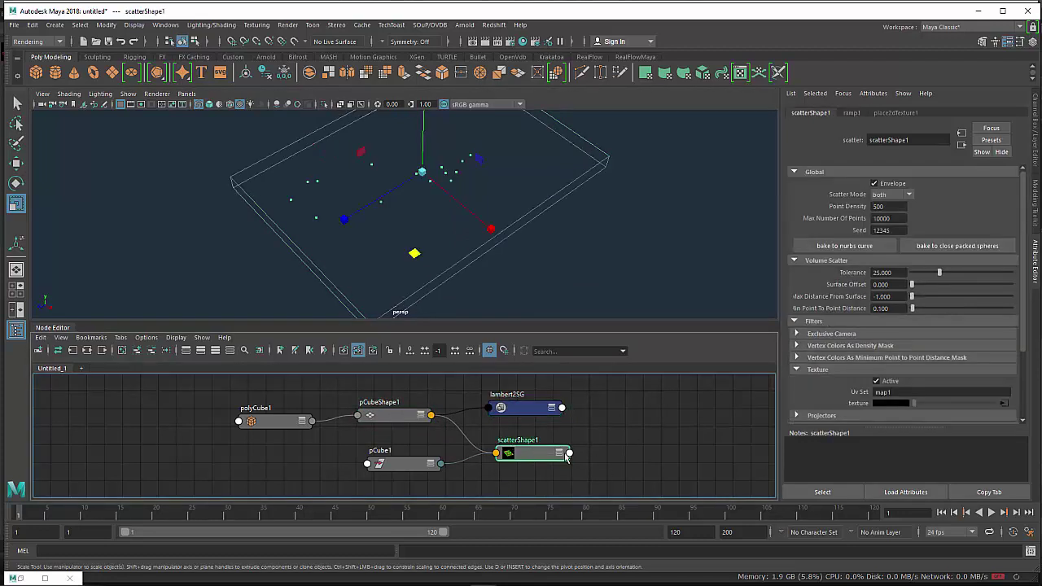
- Turn on scatterShape1's point Display option and bring up the SOuP menu
{"action": "scroll", "coordinate": [830, 269], "scroll_direction": "down", "scroll_amount": 1}
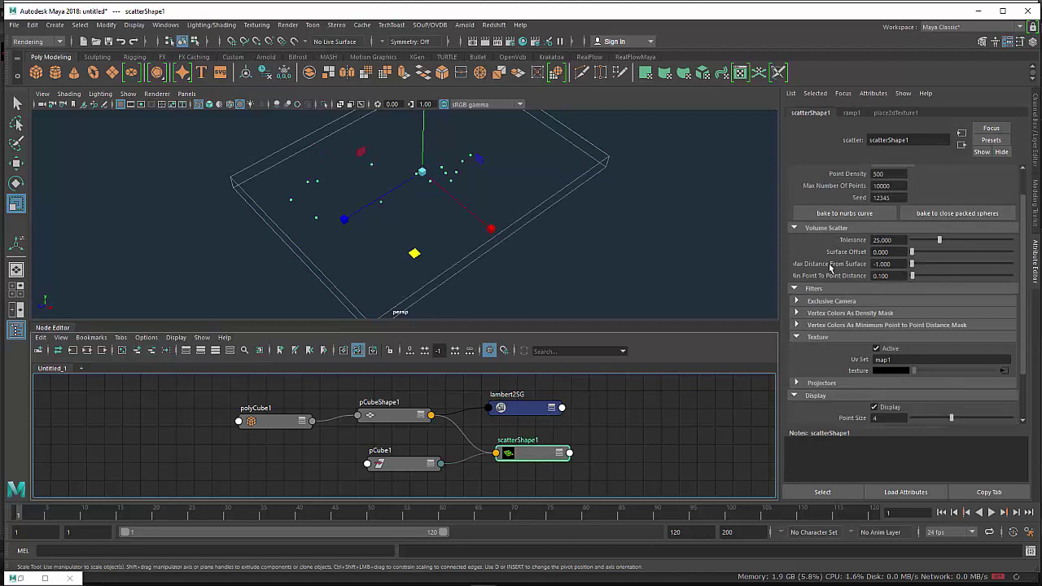
{"action": "scroll", "coordinate": [831, 269], "scroll_direction": "down", "scroll_amount": 2}
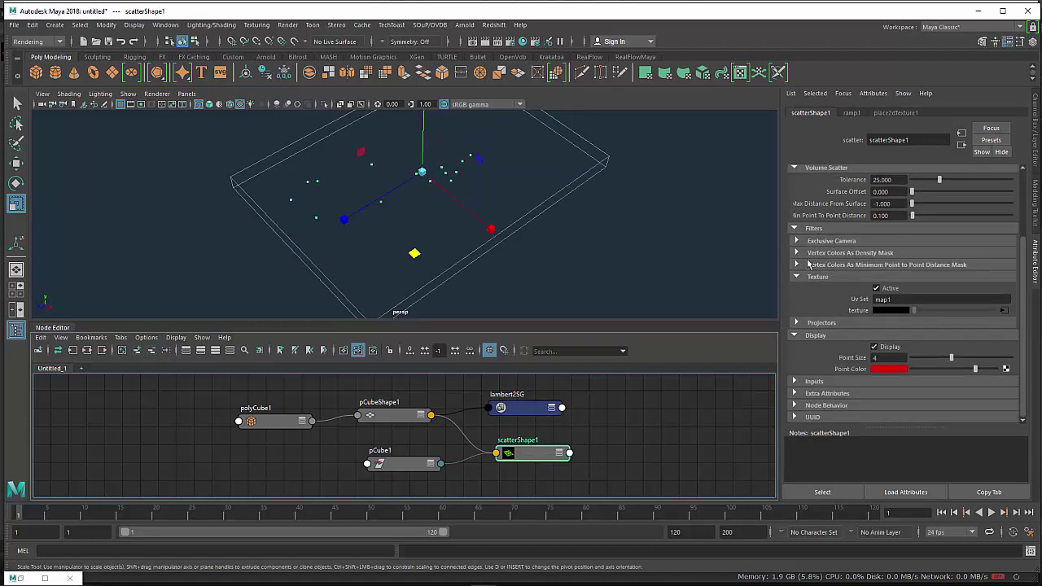
{"action": "left_click", "coordinate": [809, 278]}
{"action": "left_click", "coordinate": [809, 325]}
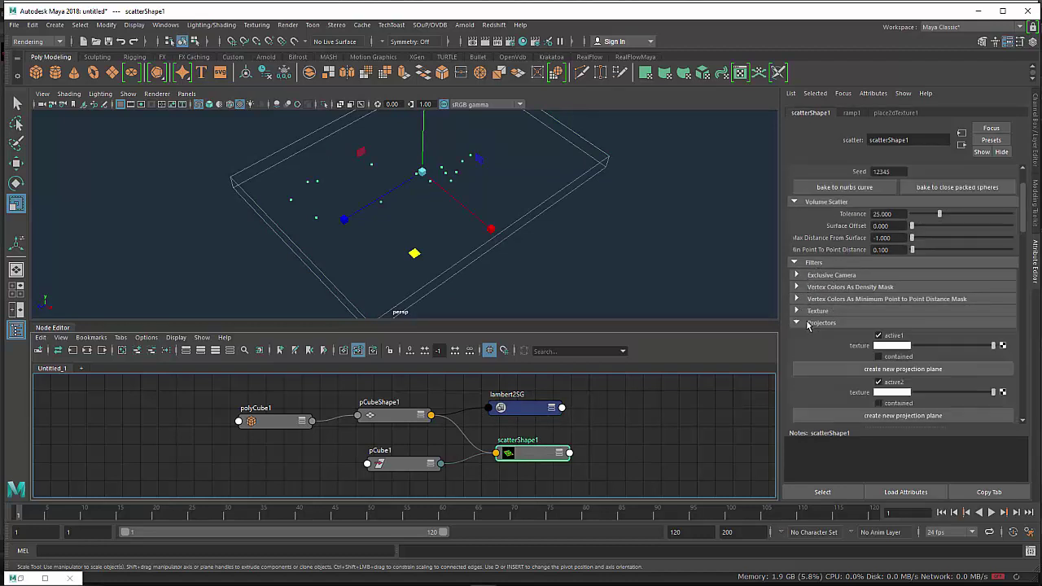
{"action": "left_click", "coordinate": [809, 324]}
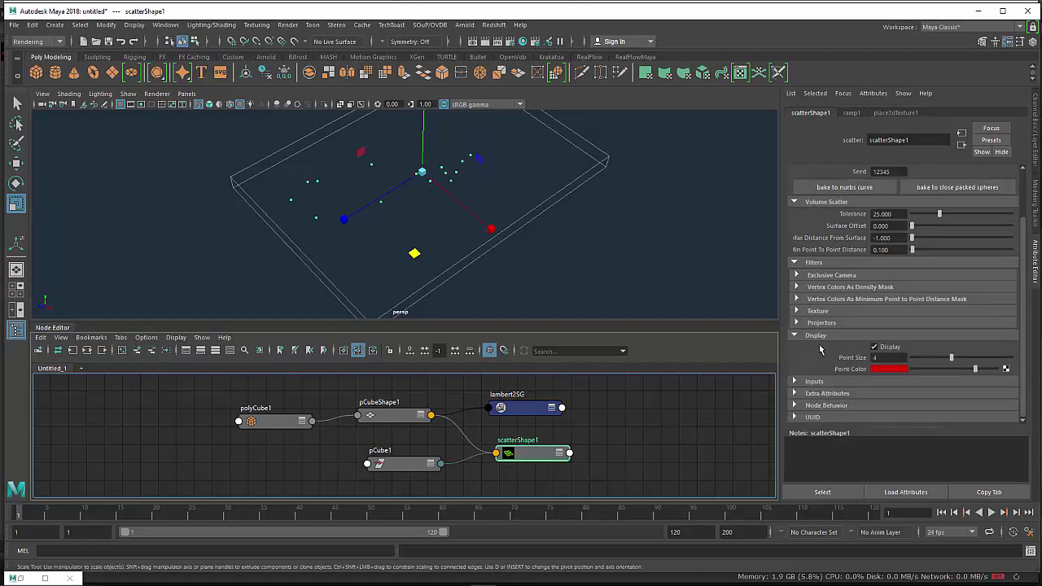
{"action": "left_click", "coordinate": [889, 347]}
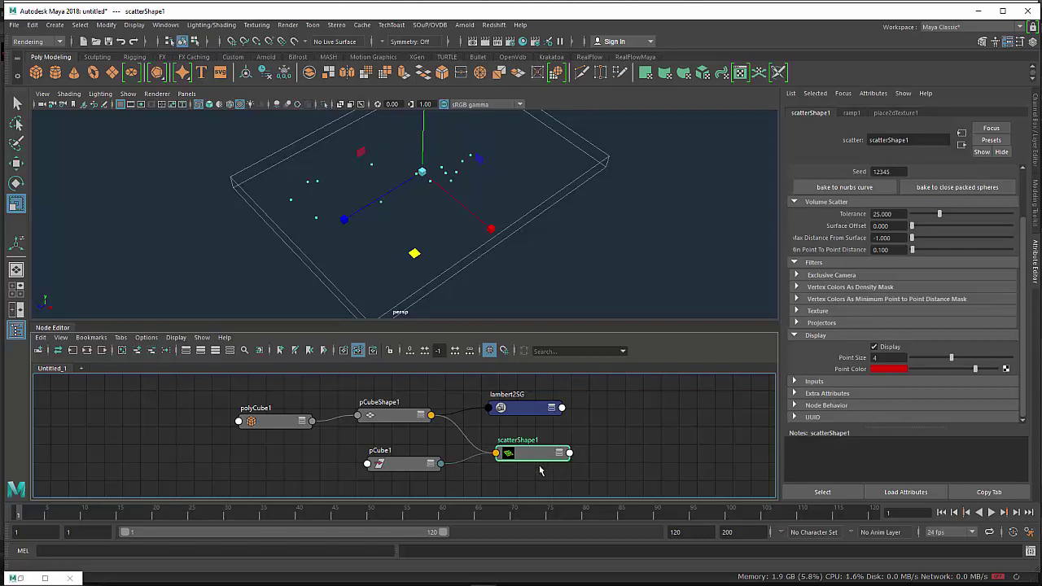
{"action": "left_click", "coordinate": [439, 25]}
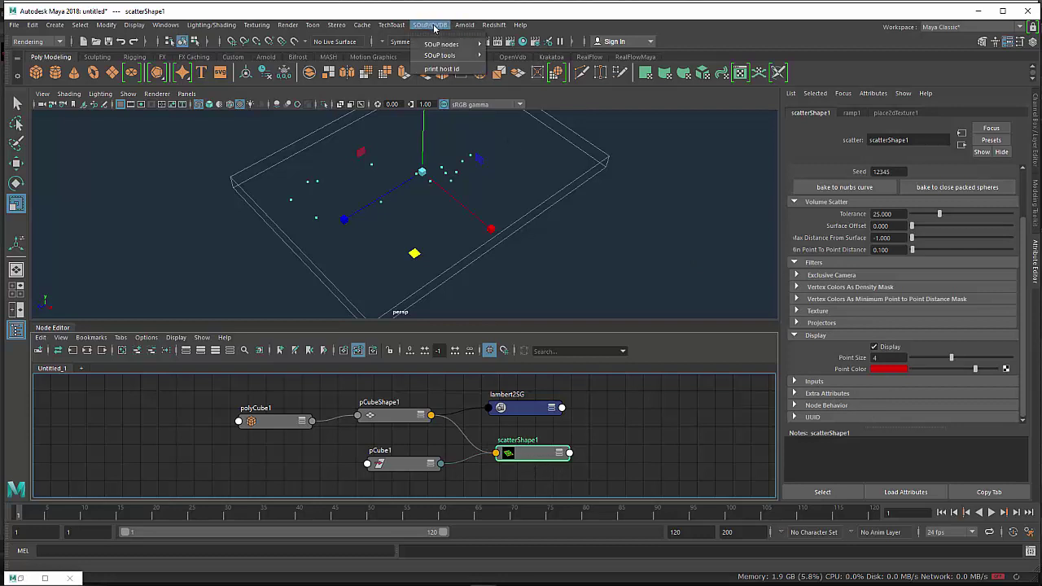
{"action": "mouse_move", "coordinate": [442, 44]}
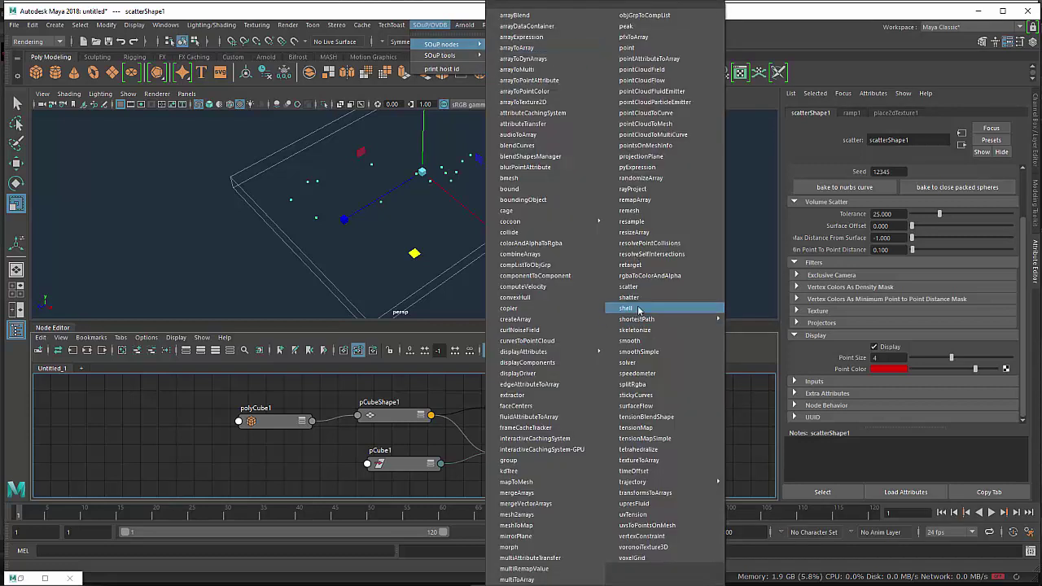
- Add a shatter1 node fed by scatterShape1 and enable Auto Evaluate to preview the 14 shards
{"action": "left_click", "coordinate": [640, 299]}
{"action": "left_click", "coordinate": [539, 422]}
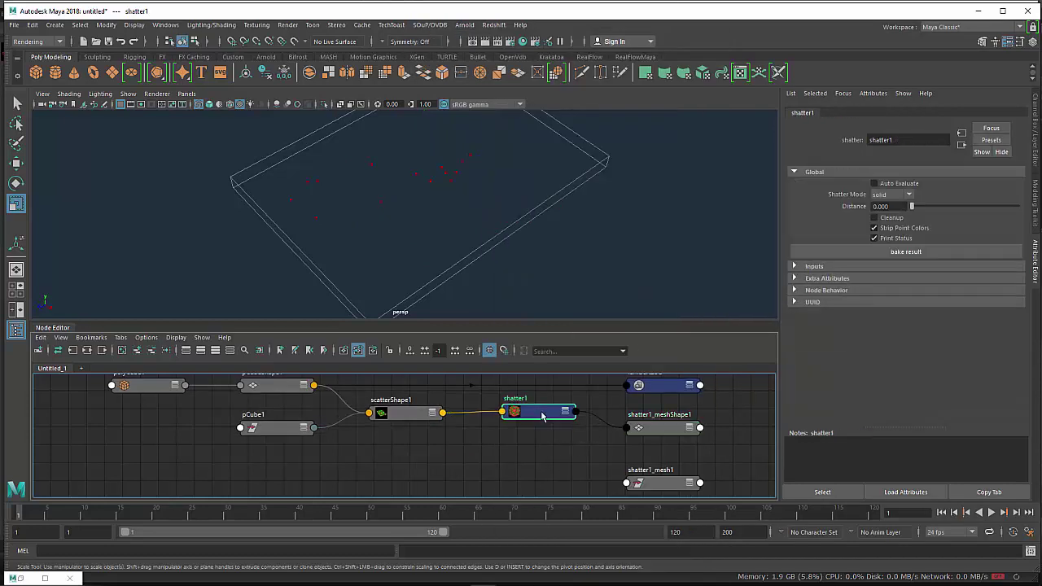
{"action": "left_click_drag", "start_coordinate": [540, 422], "coordinate": [539, 417]}
{"action": "left_click_drag", "start_coordinate": [409, 419], "coordinate": [415, 416]}
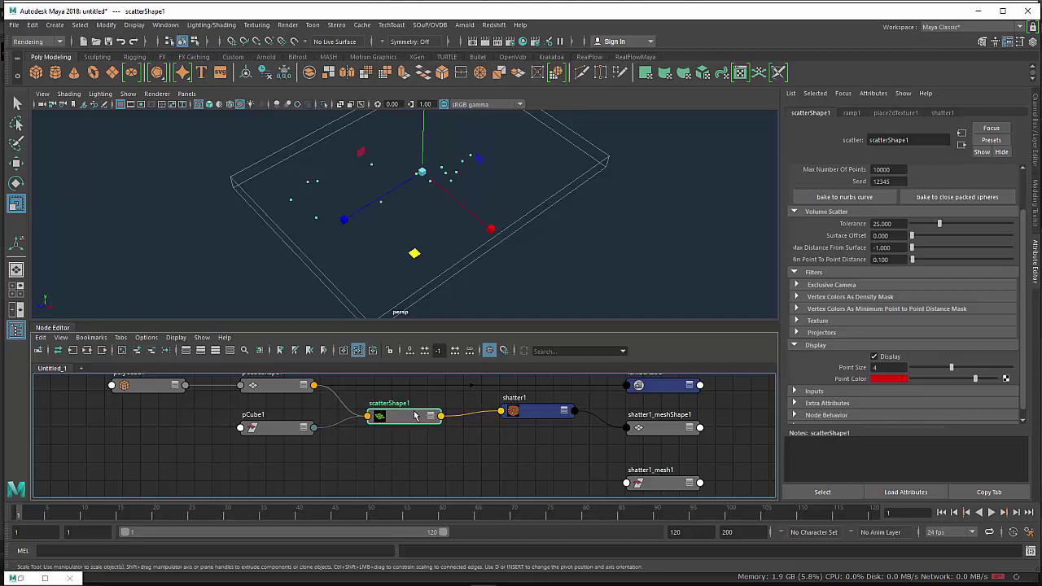
{"action": "left_click_drag", "start_coordinate": [544, 419], "coordinate": [538, 421]}
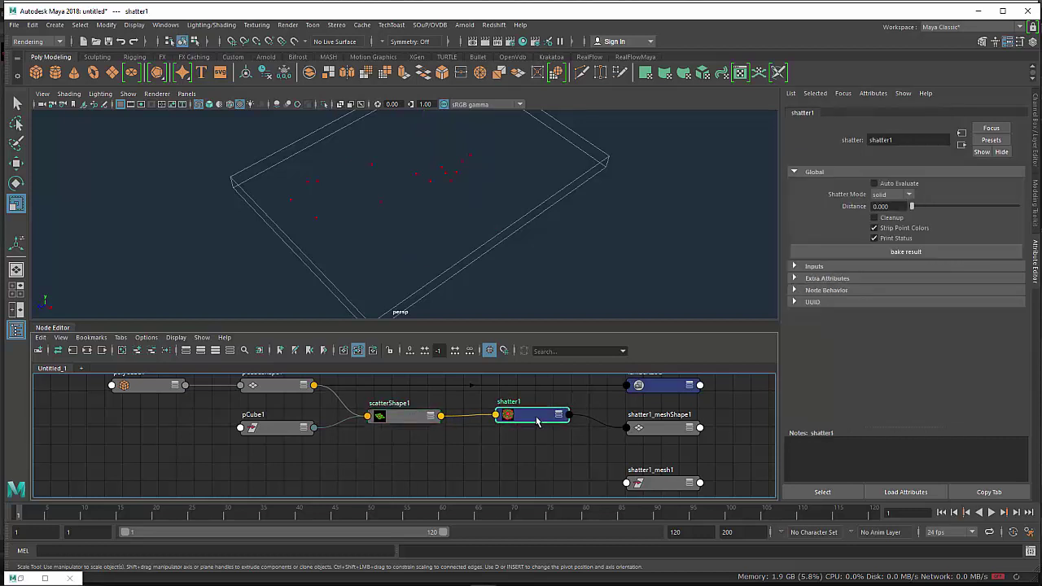
{"action": "left_click", "coordinate": [887, 183]}
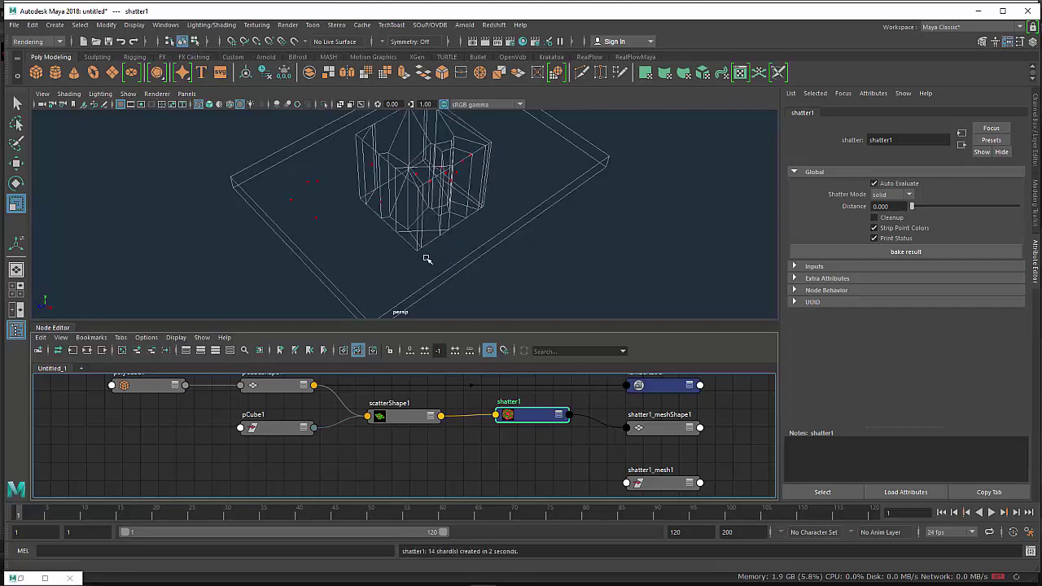
{"action": "mouse_move", "coordinate": [426, 255]}
{"action": "left_mouse_down", "text": "alt"}
{"action": "mouse_move", "coordinate": [483, 282]}
{"action": "mouse_move", "coordinate": [521, 225]}
{"action": "mouse_move", "coordinate": [559, 216]}
{"action": "mouse_move", "coordinate": [484, 286]}
{"action": "mouse_move", "coordinate": [442, 291]}
{"action": "mouse_move", "coordinate": [431, 246]}
{"action": "left_mouse_up", "text": "alt"}
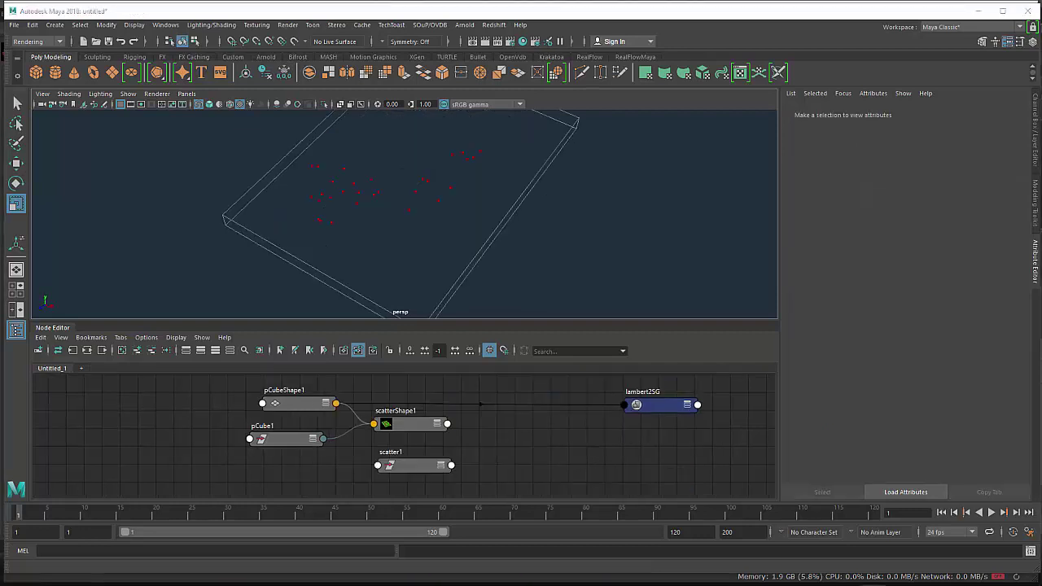
- Select the slab's pCube1 and pCubeShape1 nodes, briefly checking scatterShape1's settings
{"action": "left_click_drag", "start_coordinate": [415, 258], "coordinate": [419, 251], "text": "alt"}
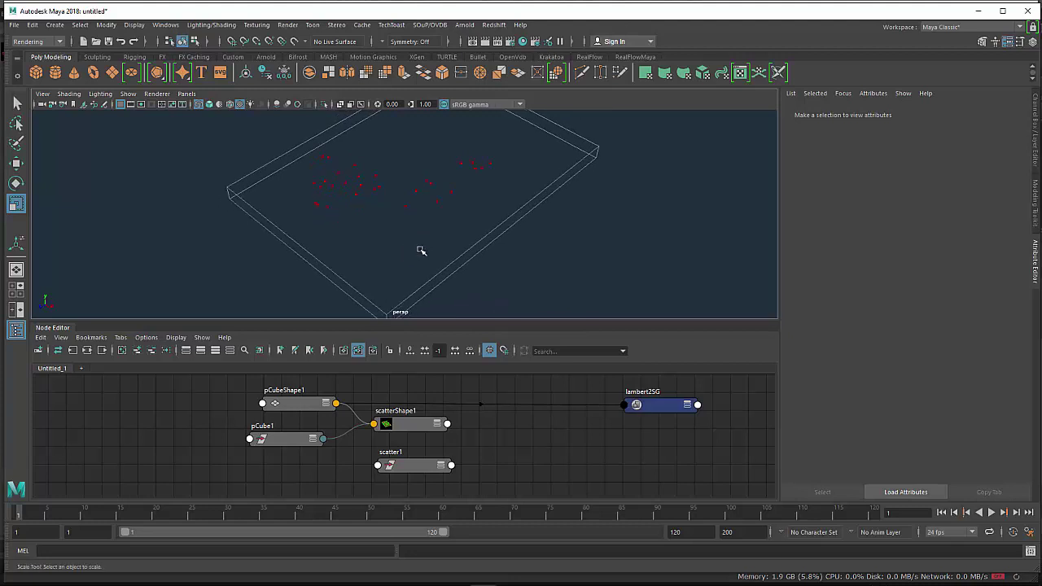
{"action": "left_click", "coordinate": [418, 252]}
{"action": "left_click_drag", "start_coordinate": [462, 302], "coordinate": [513, 281], "text": "alt"}
{"action": "left_click_drag", "start_coordinate": [278, 446], "coordinate": [290, 444]}
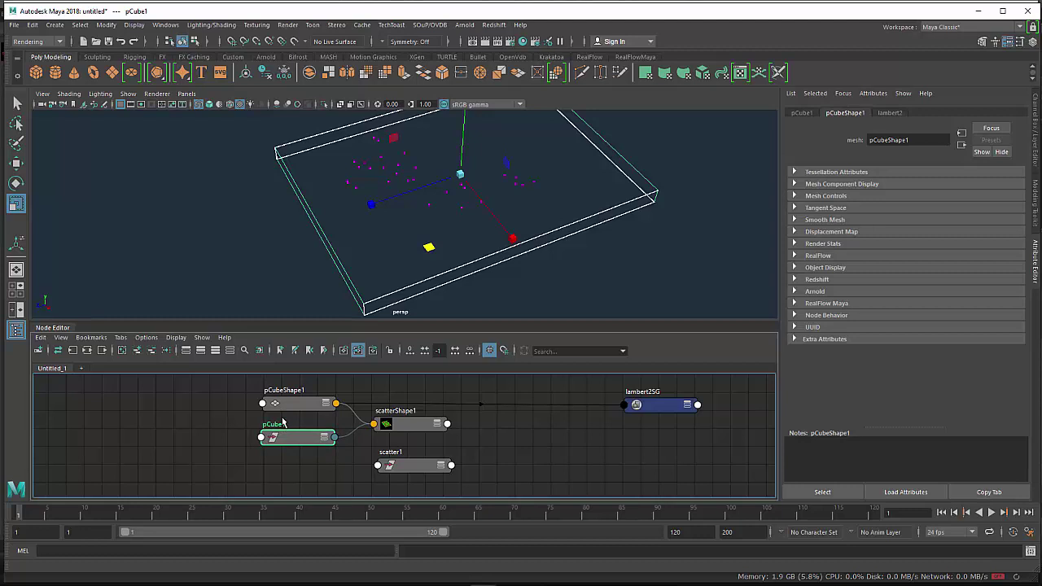
{"action": "mouse_move", "coordinate": [431, 105]}
{"action": "left_mouse_down", "text": "alt"}
{"action": "mouse_move", "coordinate": [430, 291]}
{"action": "mouse_move", "coordinate": [422, 221]}
{"action": "left_mouse_up", "text": "alt"}
{"action": "left_click", "coordinate": [286, 412]}
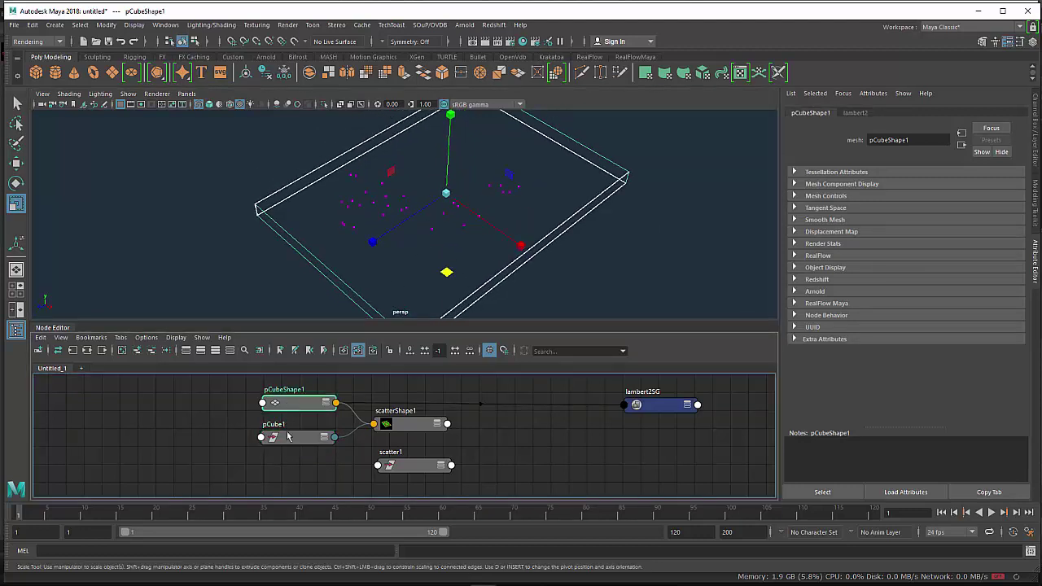
{"action": "left_click", "coordinate": [410, 435]}
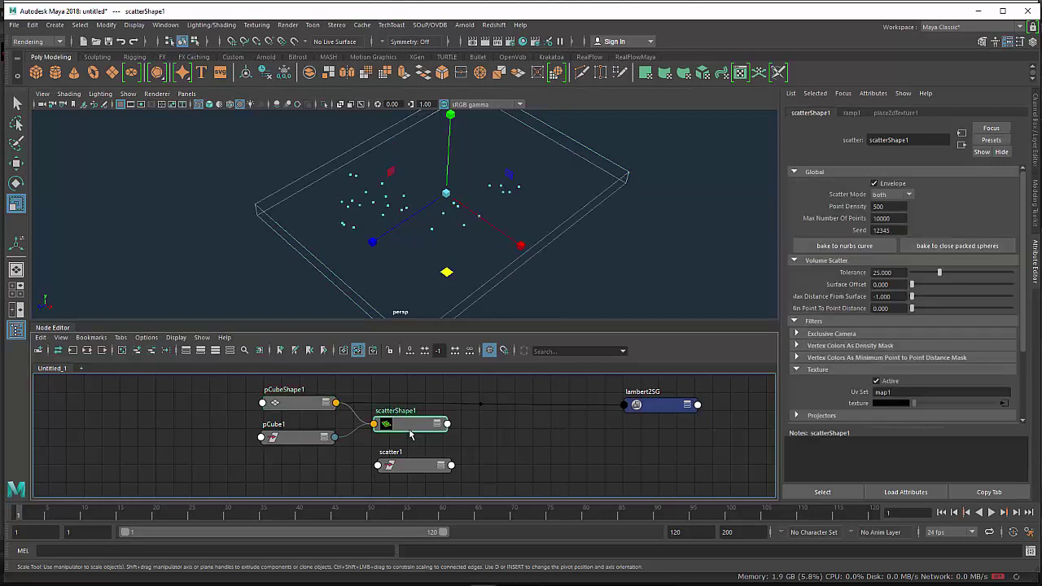
{"action": "left_click", "coordinate": [292, 409]}
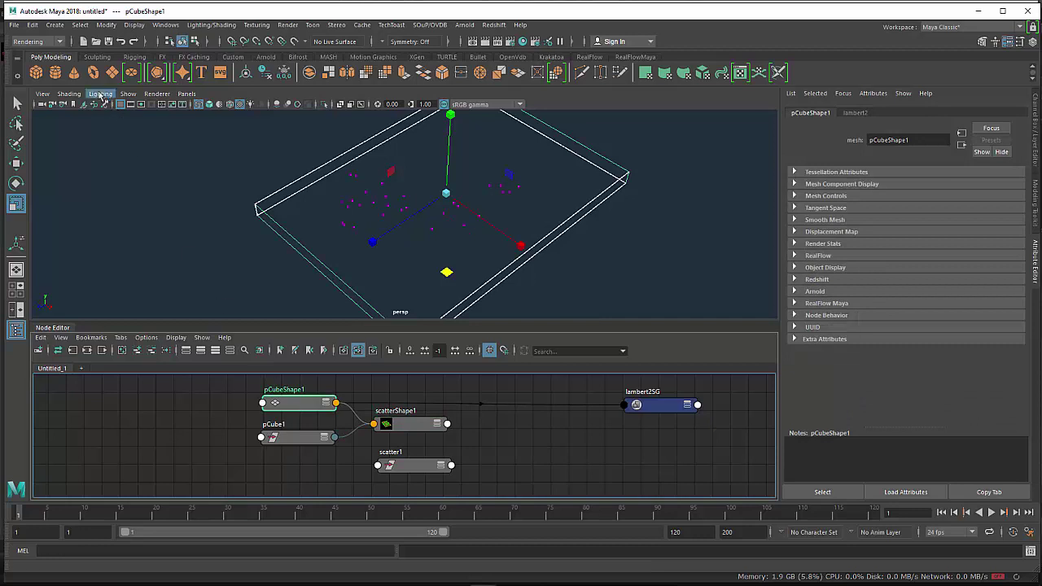
- Freeze the slab's transformations through the Modify options window, then select scatterShape1
{"action": "left_click", "coordinate": [55, 25]}
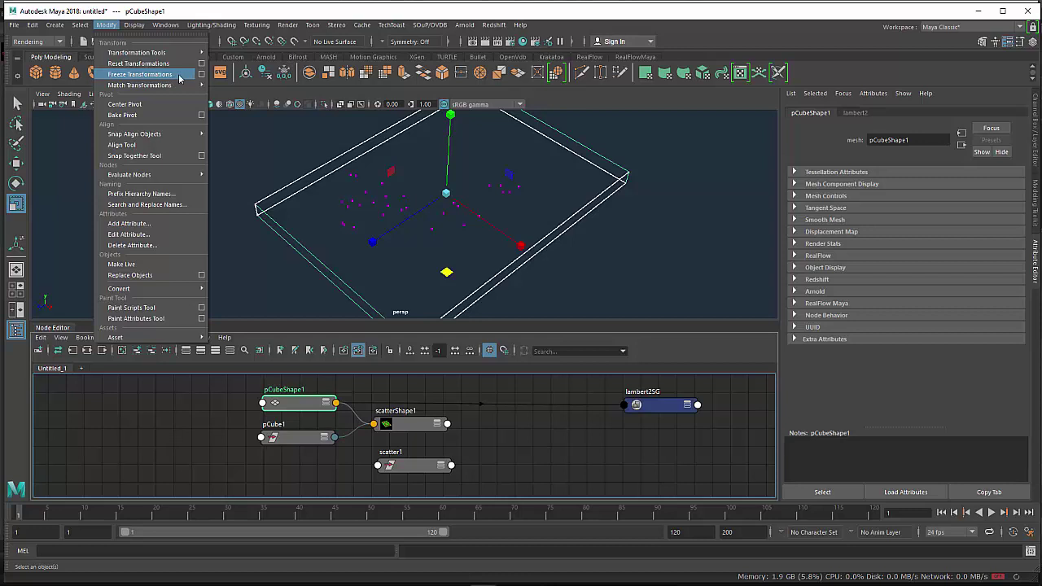
{"action": "left_click", "coordinate": [201, 74]}
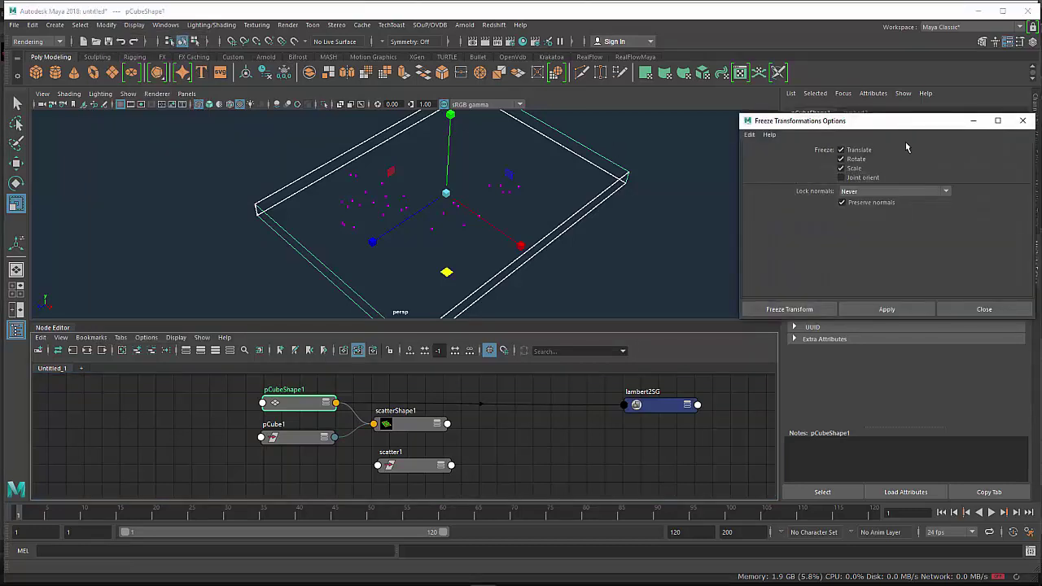
{"action": "left_click_drag", "start_coordinate": [900, 131], "coordinate": [702, 135]}
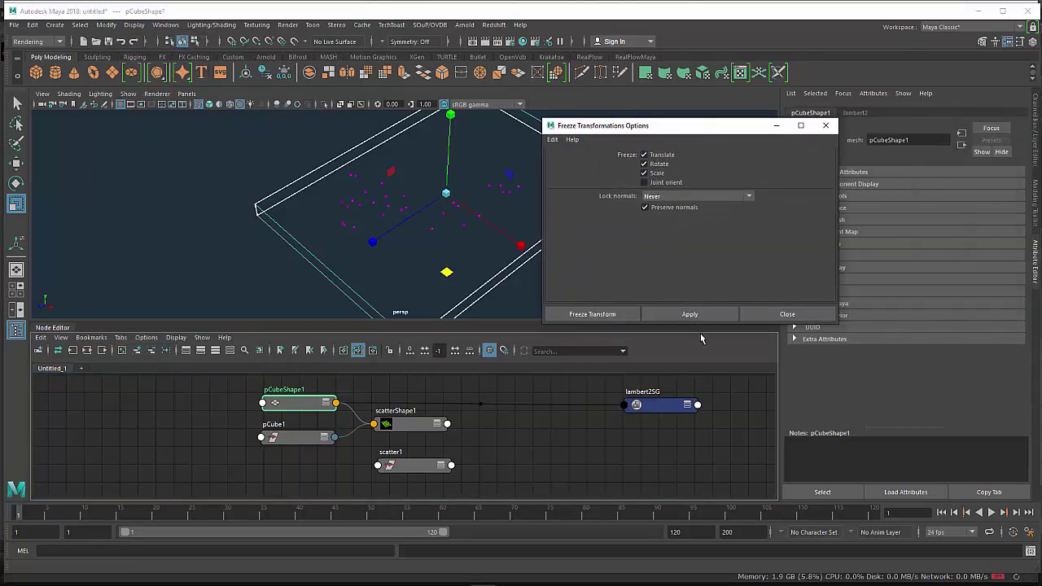
{"action": "left_click", "coordinate": [770, 314]}
{"action": "left_click", "coordinate": [391, 429]}
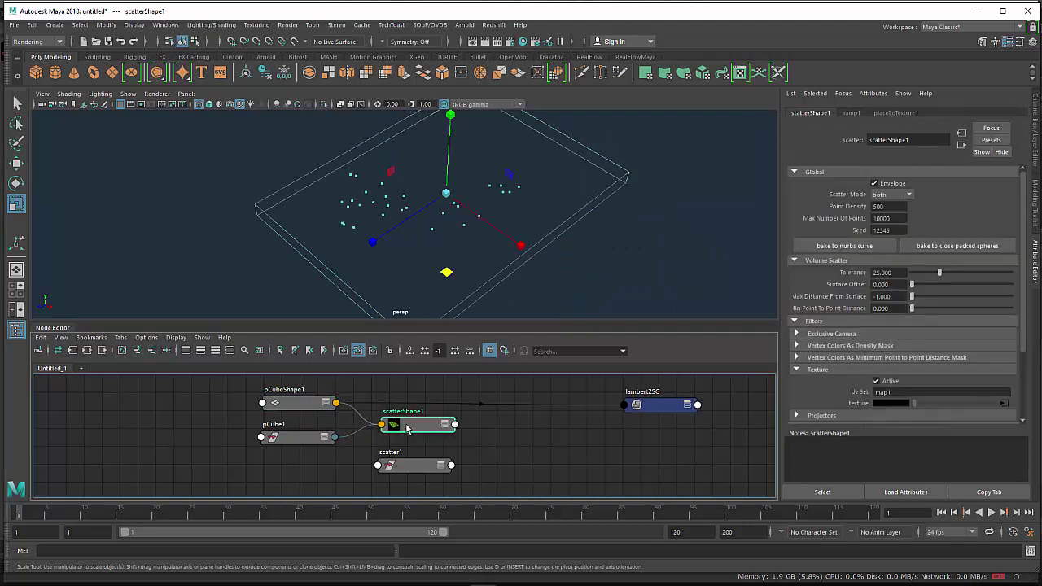
- Add a SOuP shatter1 node driven by the scatter points and turn on Auto Evaluate
{"action": "left_click", "coordinate": [430, 25]}
{"action": "mouse_move", "coordinate": [442, 44]}
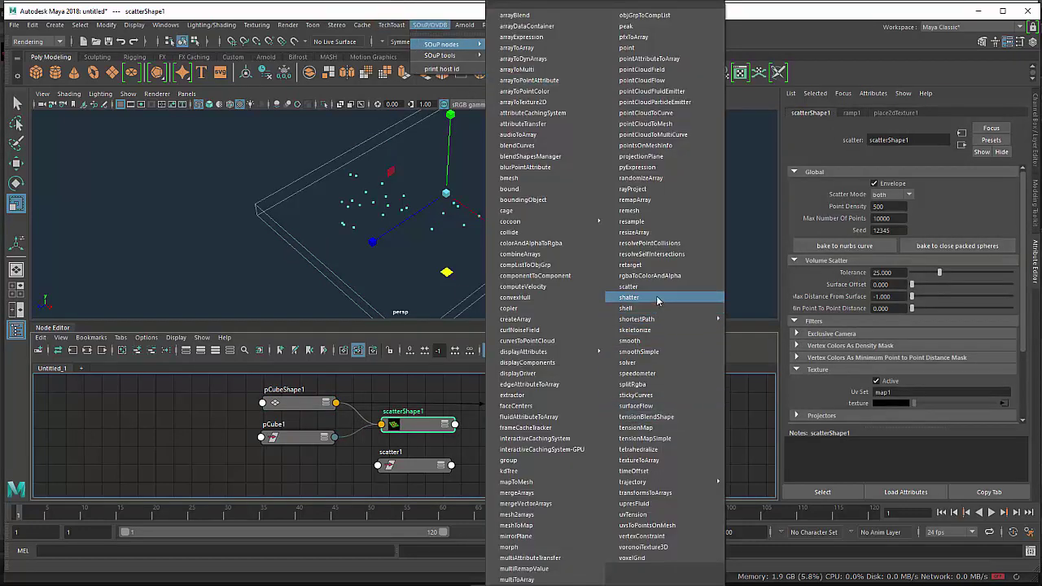
{"action": "left_click", "coordinate": [658, 299]}
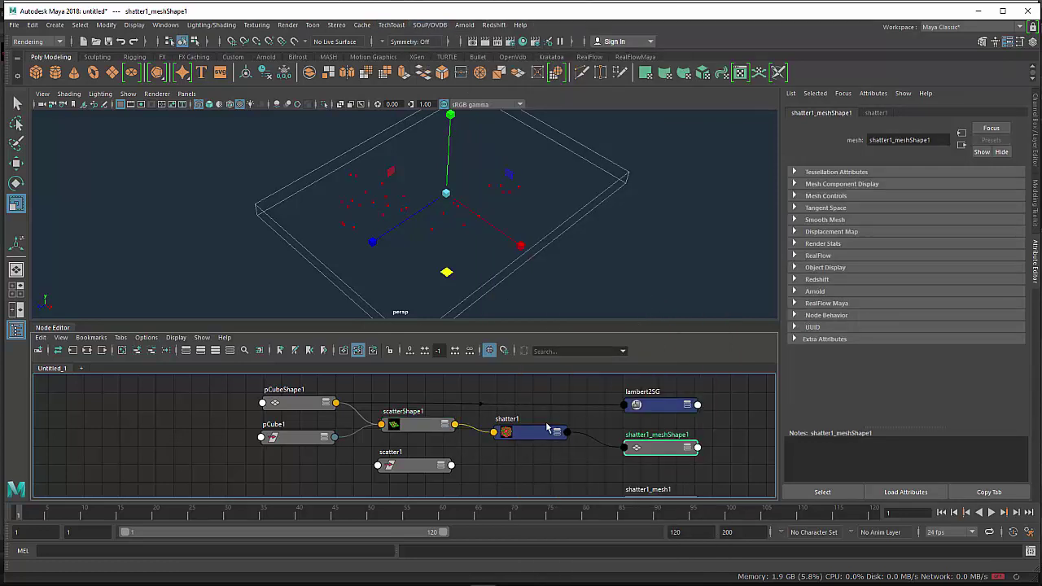
{"action": "left_click_drag", "start_coordinate": [530, 440], "coordinate": [527, 432]}
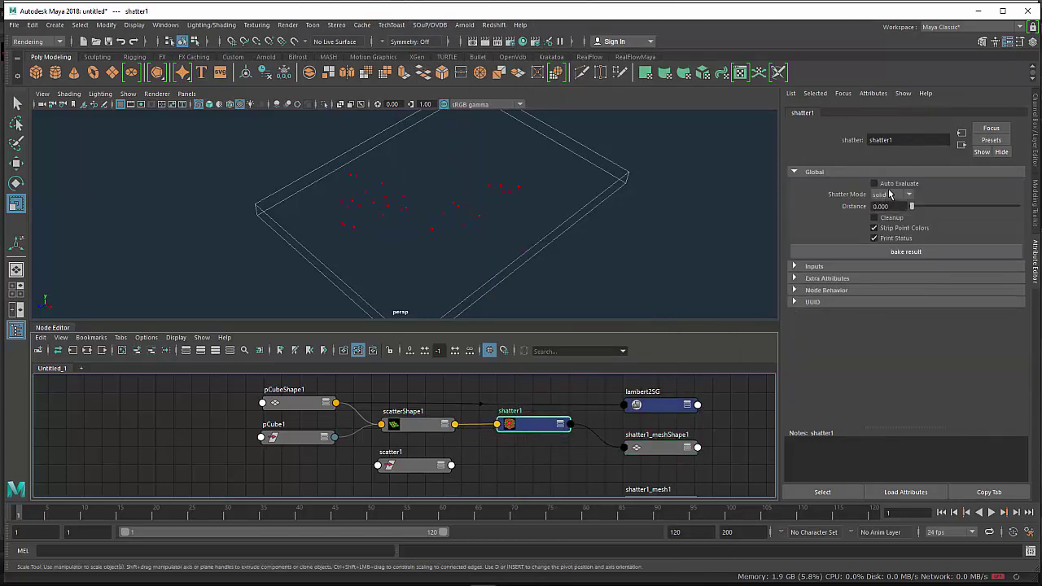
{"action": "left_click", "coordinate": [892, 184]}
- Tumble the viewport through side, top and angled views to inspect the Voronoi shatter cells
{"action": "mouse_move", "coordinate": [485, 264]}
{"action": "left_mouse_down", "text": "alt"}
{"action": "mouse_move", "coordinate": [554, 286]}
{"action": "mouse_move", "coordinate": [528, 268]}
{"action": "mouse_move", "coordinate": [505, 304]}
{"action": "mouse_move", "coordinate": [591, 250]}
{"action": "mouse_move", "coordinate": [540, 228]}
{"action": "mouse_move", "coordinate": [489, 291]}
{"action": "left_mouse_up", "text": "alt"}
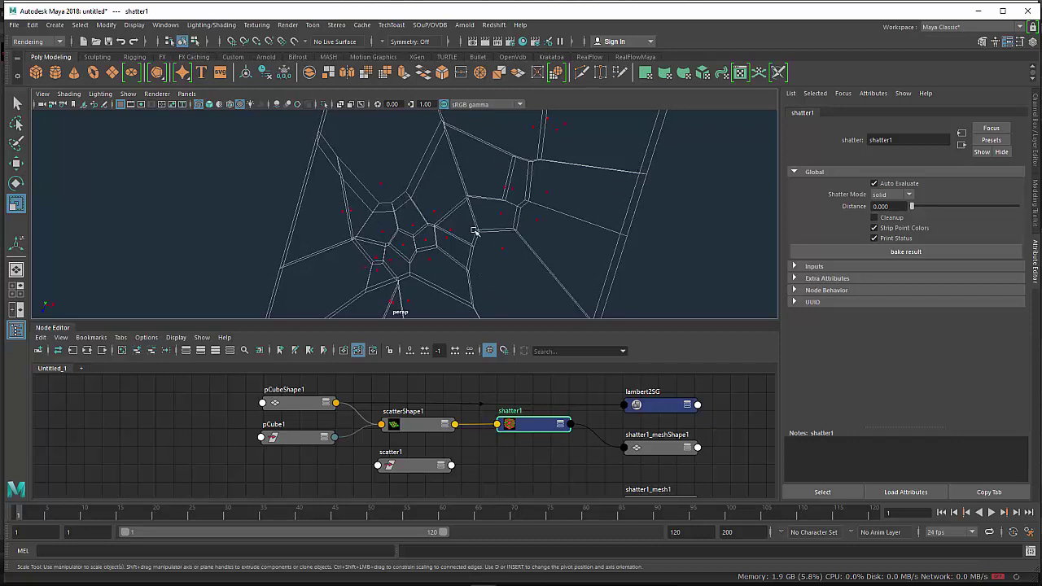
{"action": "mouse_move", "coordinate": [528, 246]}
{"action": "left_mouse_down", "text": "alt"}
{"action": "mouse_move", "coordinate": [554, 233]}
{"action": "mouse_move", "coordinate": [554, 191]}
{"action": "mouse_move", "coordinate": [530, 158]}
{"action": "mouse_move", "coordinate": [522, 190]}
{"action": "mouse_move", "coordinate": [530, 214]}
{"action": "mouse_move", "coordinate": [575, 197]}
{"action": "mouse_move", "coordinate": [475, 230]}
{"action": "mouse_move", "coordinate": [478, 255]}
{"action": "mouse_move", "coordinate": [351, 236]}
{"action": "mouse_move", "coordinate": [415, 295]}
{"action": "left_mouse_up", "text": "alt"}
{"action": "right_click_drag", "start_coordinate": [414, 295], "coordinate": [413, 241], "text": "alt"}
{"action": "scroll", "coordinate": [413, 241], "scroll_direction": "down", "scroll_amount": 2}
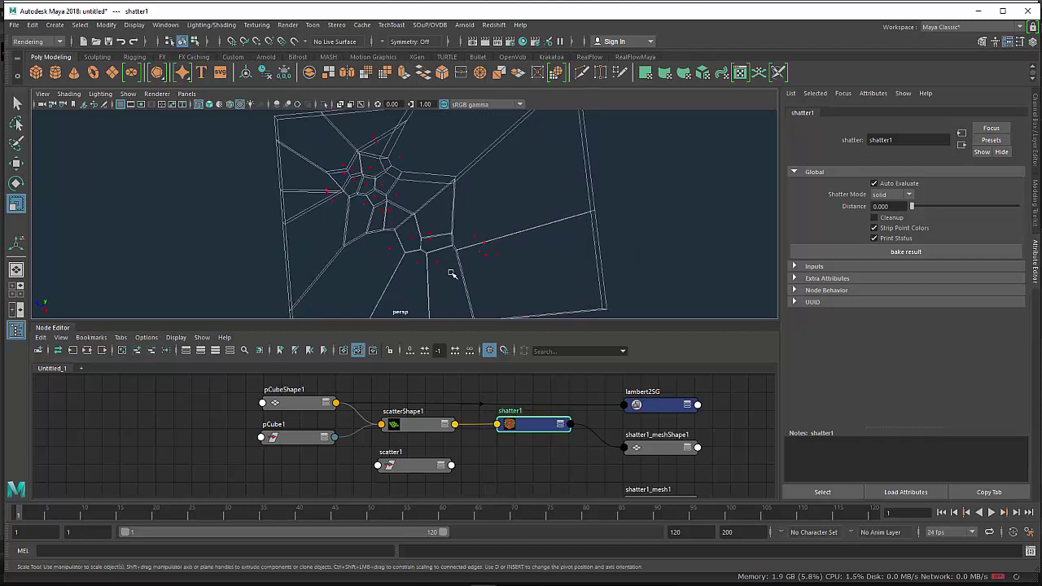
{"action": "mouse_move", "coordinate": [444, 272]}
{"action": "left_mouse_down", "text": "alt"}
{"action": "mouse_move", "coordinate": [425, 296]}
{"action": "mouse_move", "coordinate": [409, 276]}
{"action": "left_mouse_up", "text": "alt"}
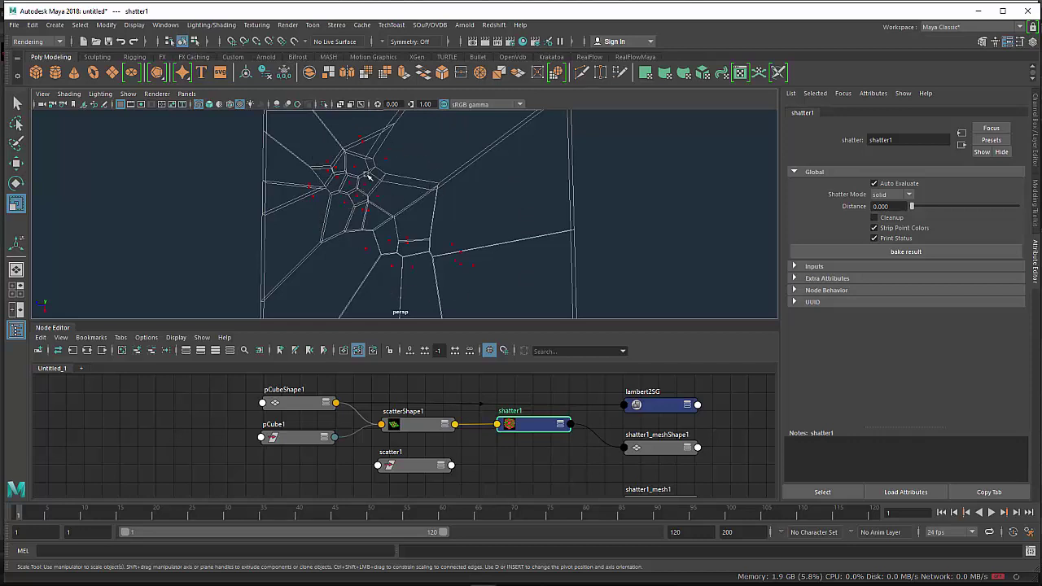
{"action": "scroll", "coordinate": [460, 192], "scroll_direction": "down", "scroll_amount": 2}
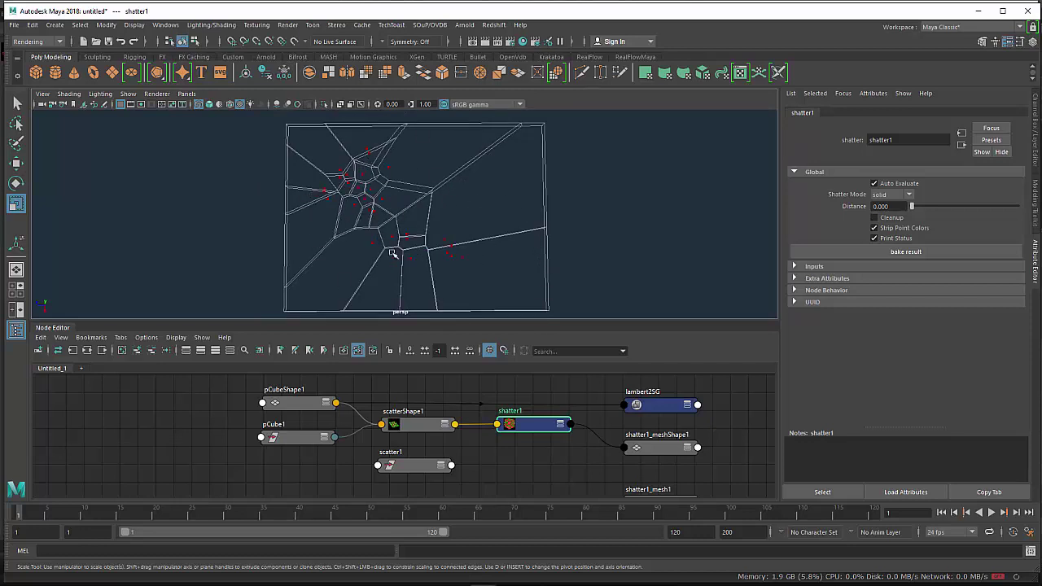
{"action": "mouse_move", "coordinate": [392, 253]}
{"action": "left_mouse_down", "text": "alt"}
{"action": "mouse_move", "coordinate": [521, 205]}
{"action": "mouse_move", "coordinate": [495, 226]}
{"action": "mouse_move", "coordinate": [425, 233]}
{"action": "mouse_move", "coordinate": [395, 258]}
{"action": "mouse_move", "coordinate": [477, 217]}
{"action": "mouse_move", "coordinate": [467, 249]}
{"action": "mouse_move", "coordinate": [442, 261]}
{"action": "left_mouse_up", "text": "alt"}
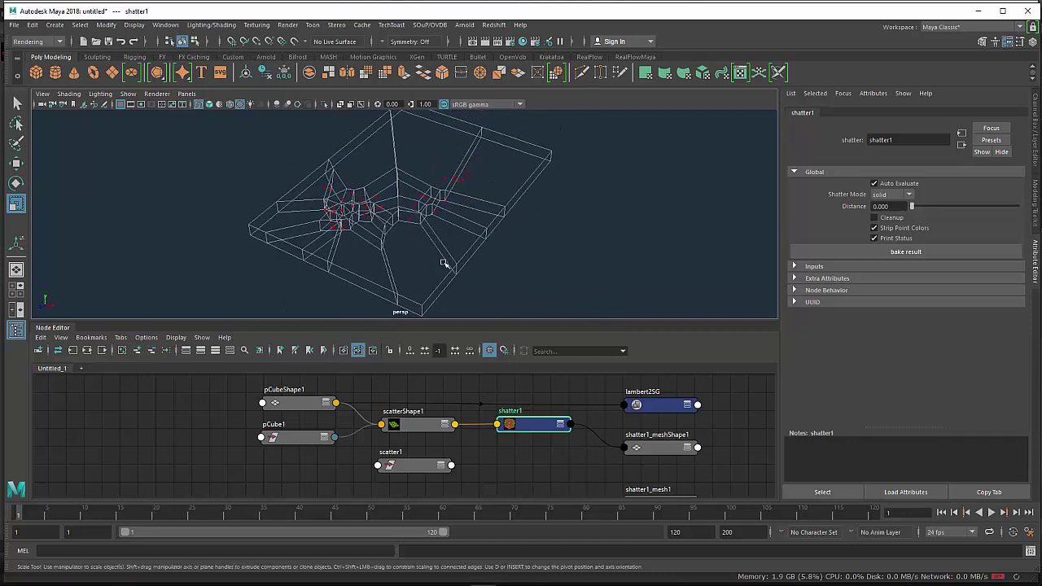
- Change scatterShape1's Point Density to 400 so shatter1 produces 31 shards
{"action": "left_click", "coordinate": [535, 426]}
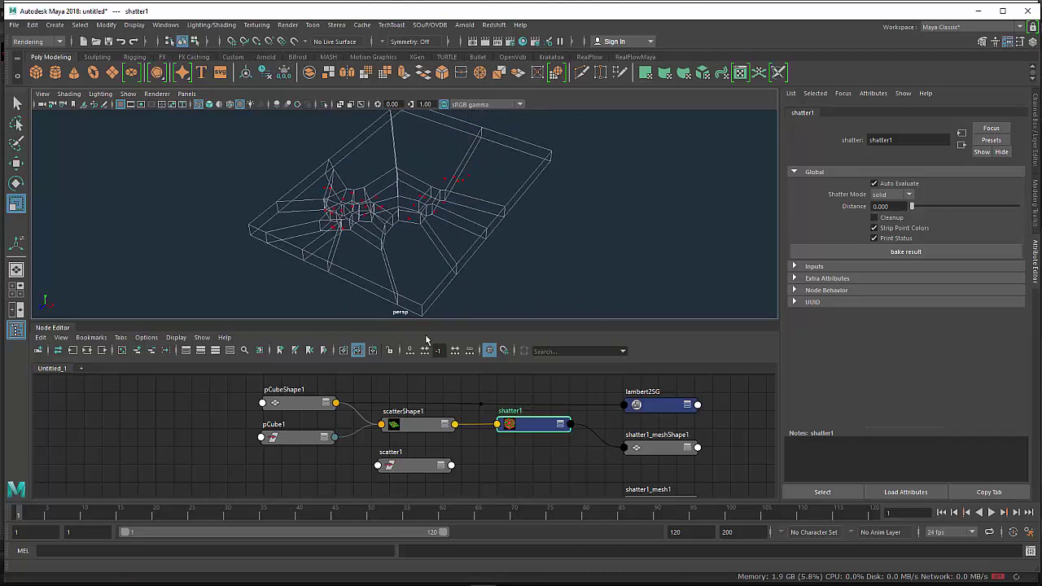
{"action": "left_click", "coordinate": [413, 429]}
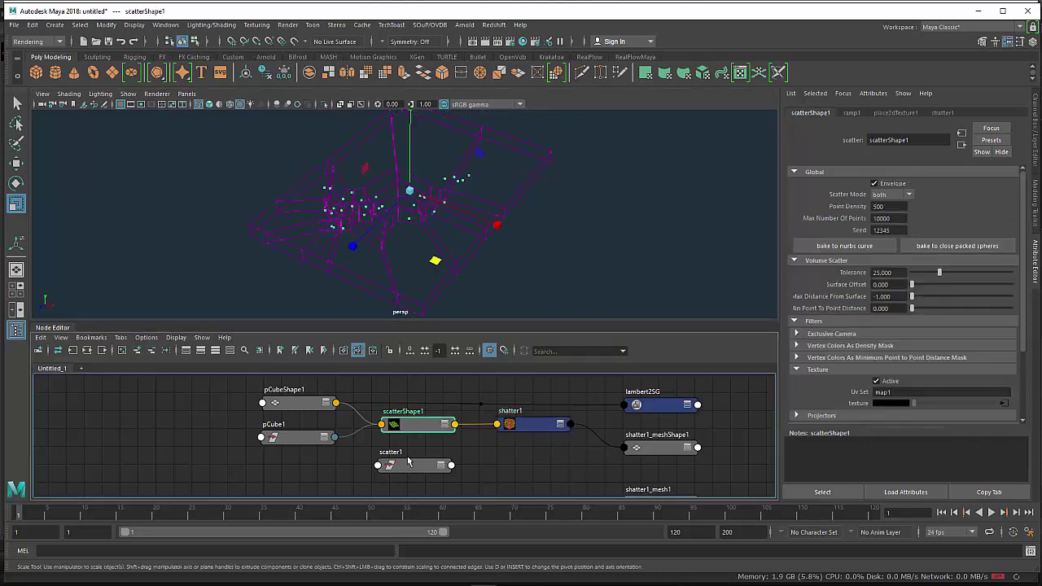
{"action": "left_click", "coordinate": [894, 206]}
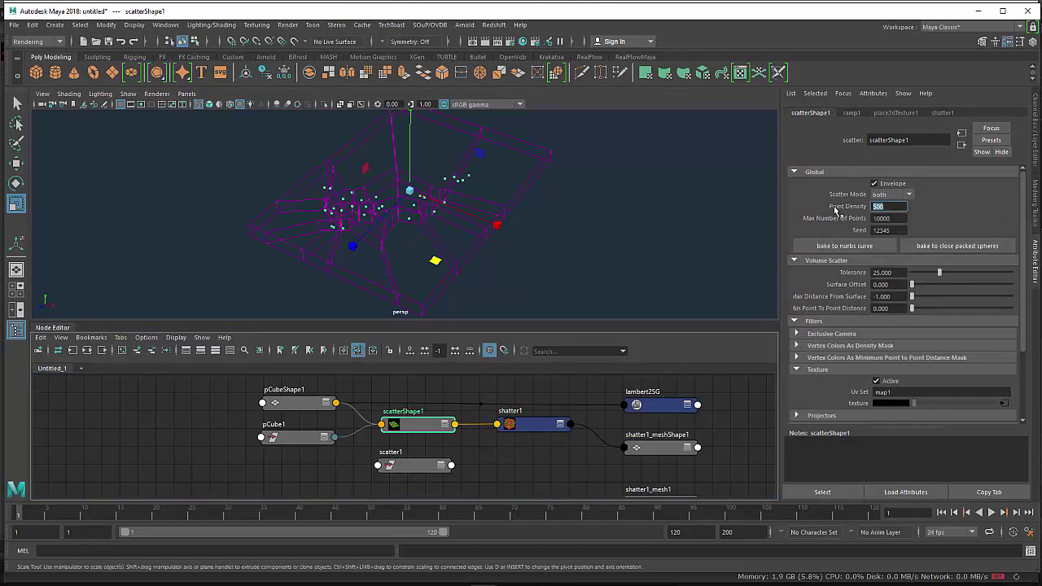
{"action": "type", "text": "400"}
{"action": "key", "text": "Return"}
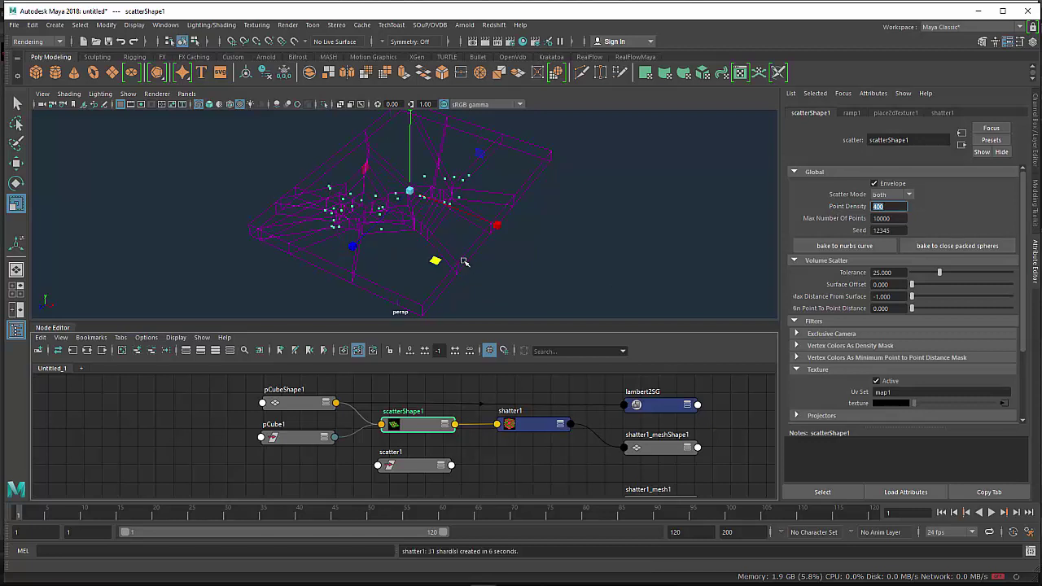
{"action": "left_click_drag", "start_coordinate": [407, 239], "coordinate": [423, 223], "text": "alt"}
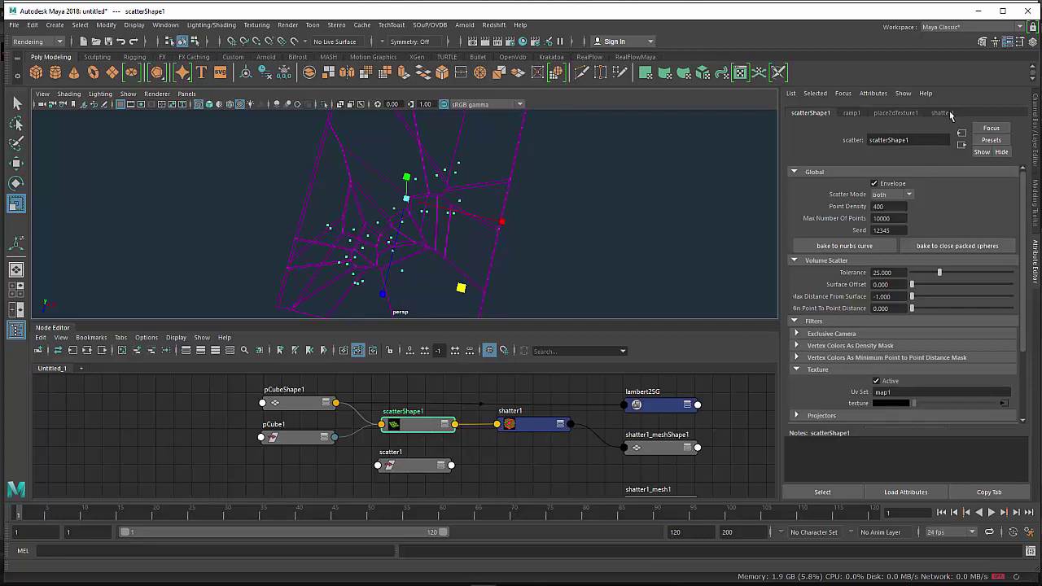
- Open the Outliner, review pCube1, scatter1 and shatter1_mesh1, and tumble to a top-down view
{"action": "left_click", "coordinate": [292, 244]}
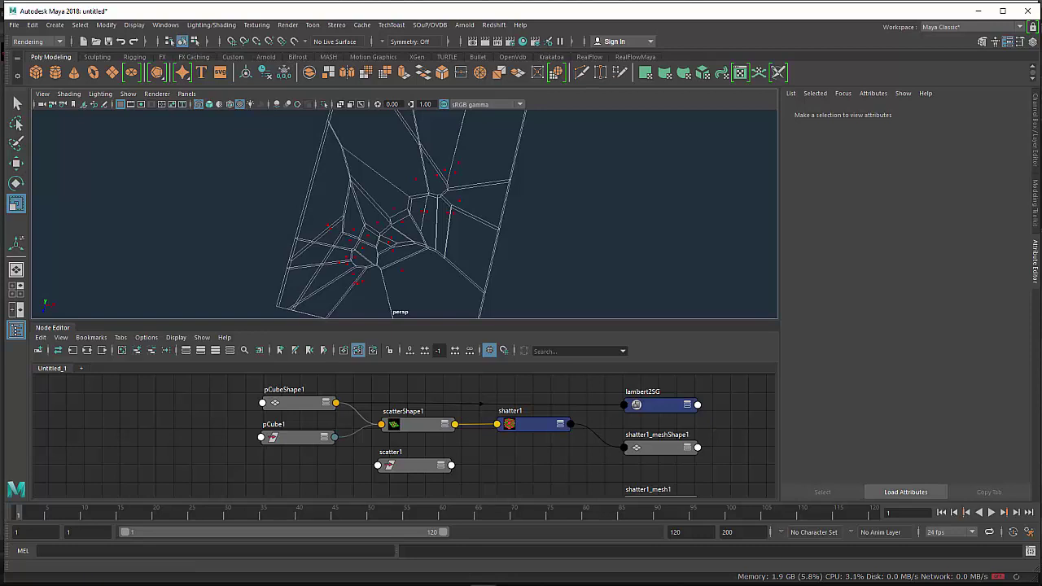
{"action": "left_click", "coordinate": [166, 25]}
{"action": "left_click", "coordinate": [184, 146]}
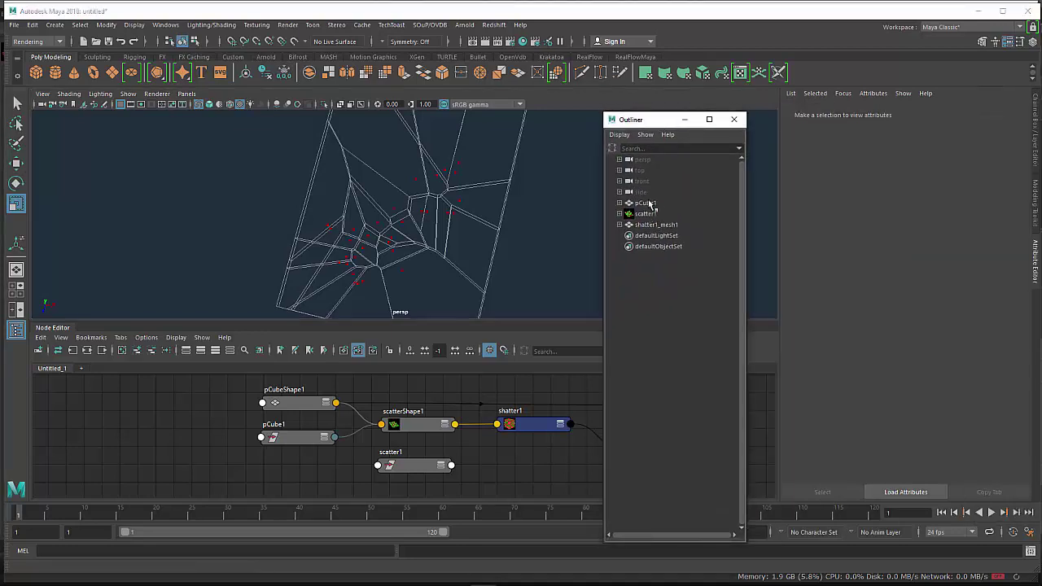
{"action": "left_click", "coordinate": [648, 203]}
{"action": "left_click", "coordinate": [648, 214]}
{"action": "left_click", "coordinate": [645, 225]}
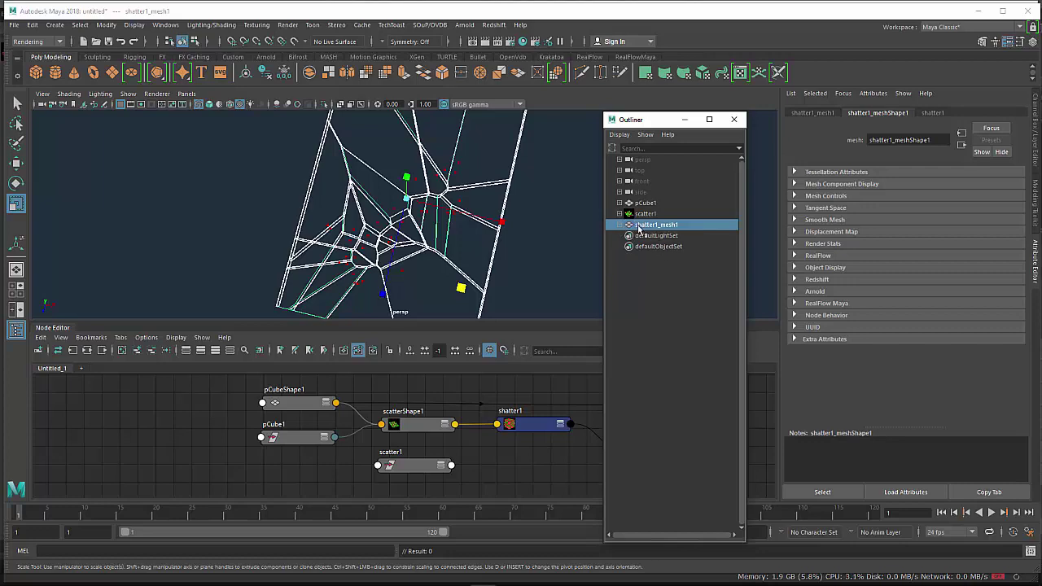
{"action": "left_click", "coordinate": [460, 277]}
{"action": "left_click_drag", "start_coordinate": [461, 275], "coordinate": [427, 236], "text": "alt"}
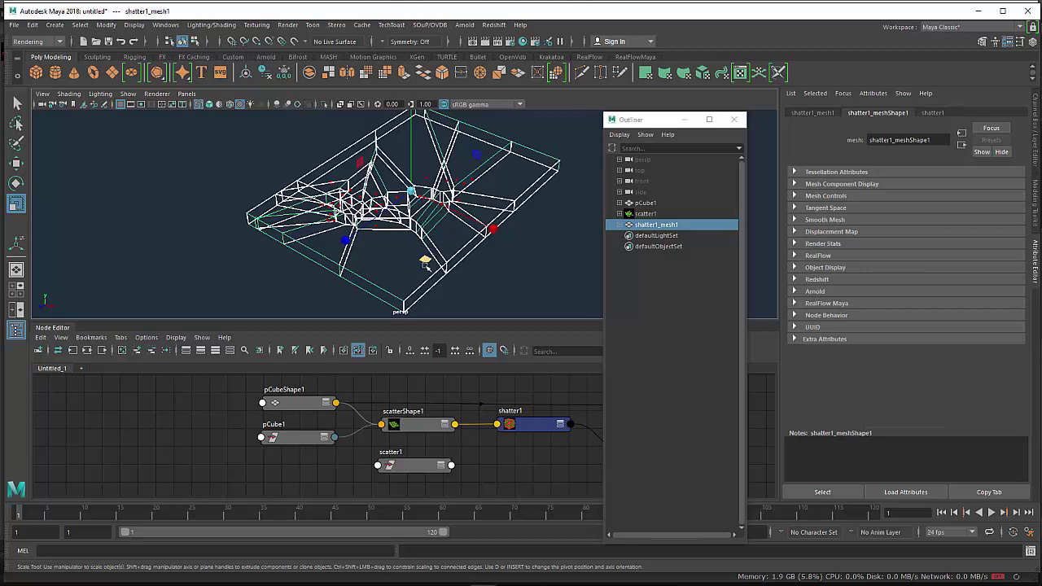
- Connect a ramp to pCube1's lambert2 Color, show textures, and select shatter1_mesh1
{"action": "left_click", "coordinate": [645, 204]}
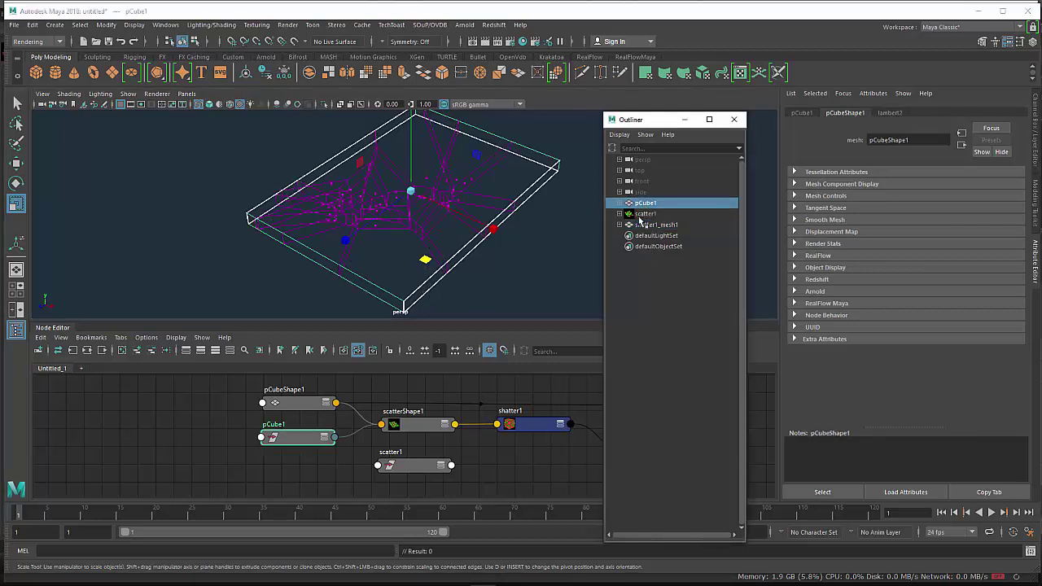
{"action": "left_click", "coordinate": [886, 113]}
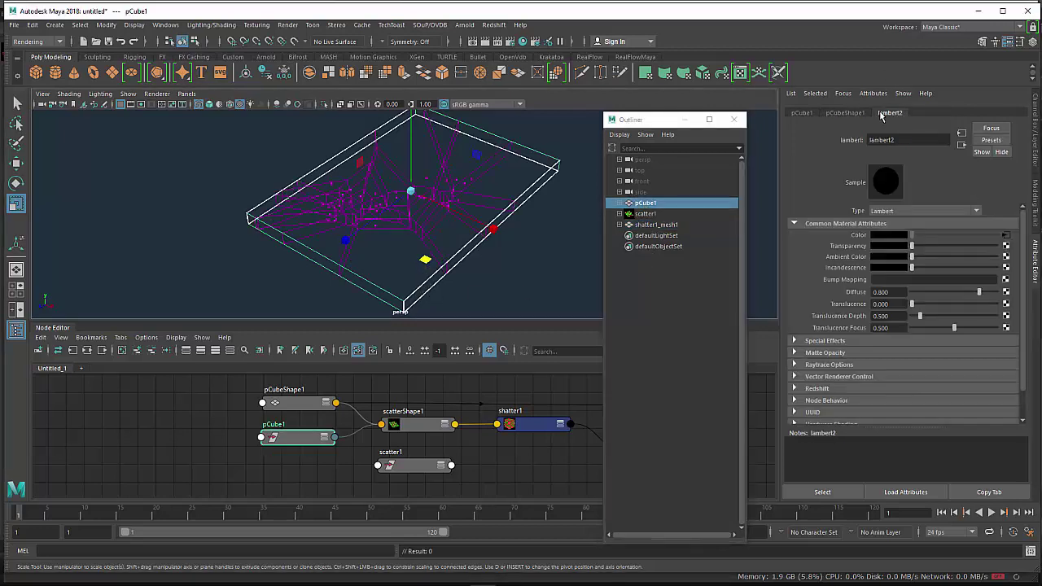
{"action": "left_click", "coordinate": [1004, 235]}
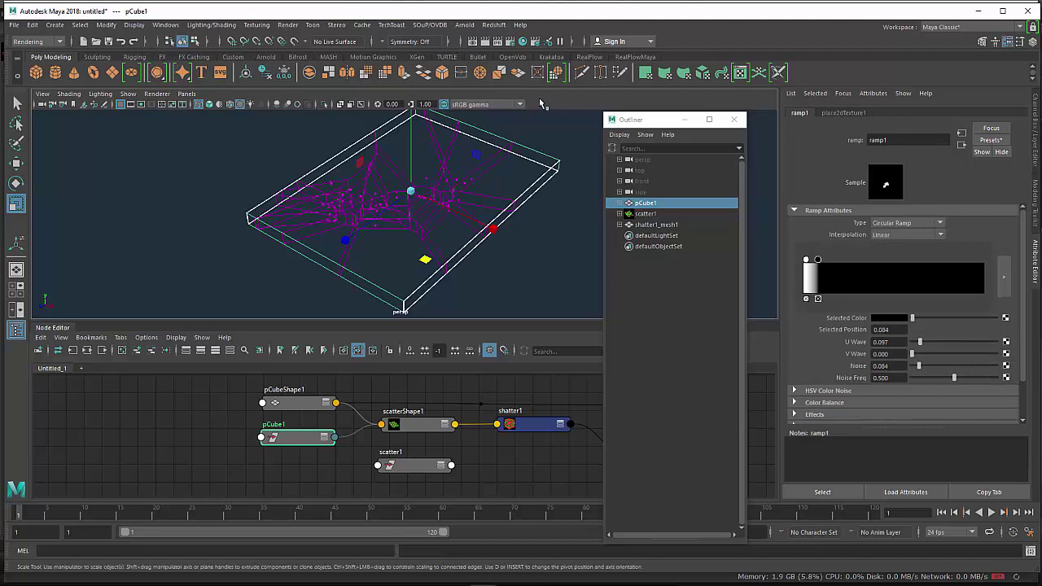
{"action": "key", "text": "6"}
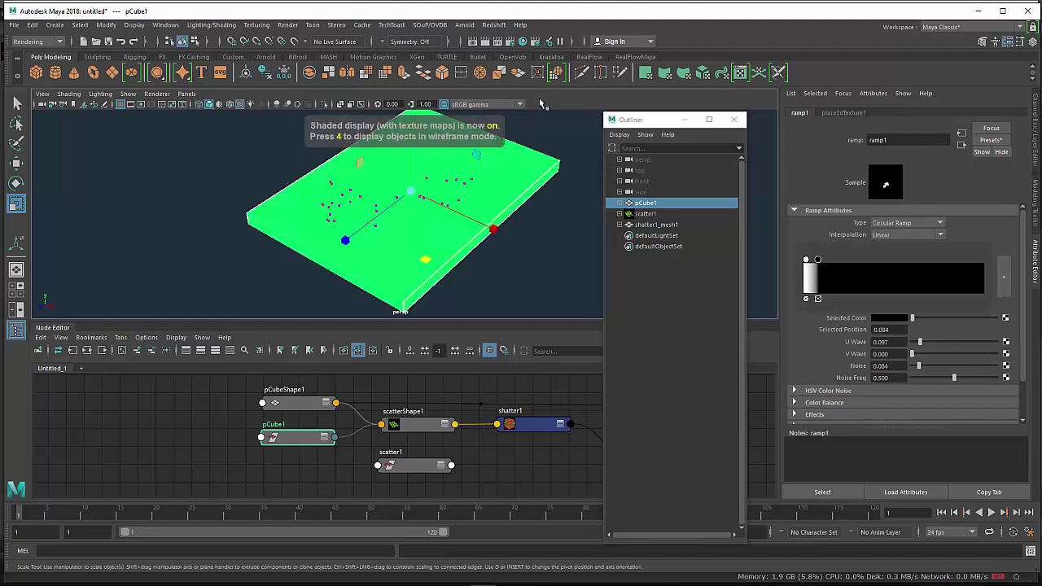
{"action": "left_click", "coordinate": [652, 225]}
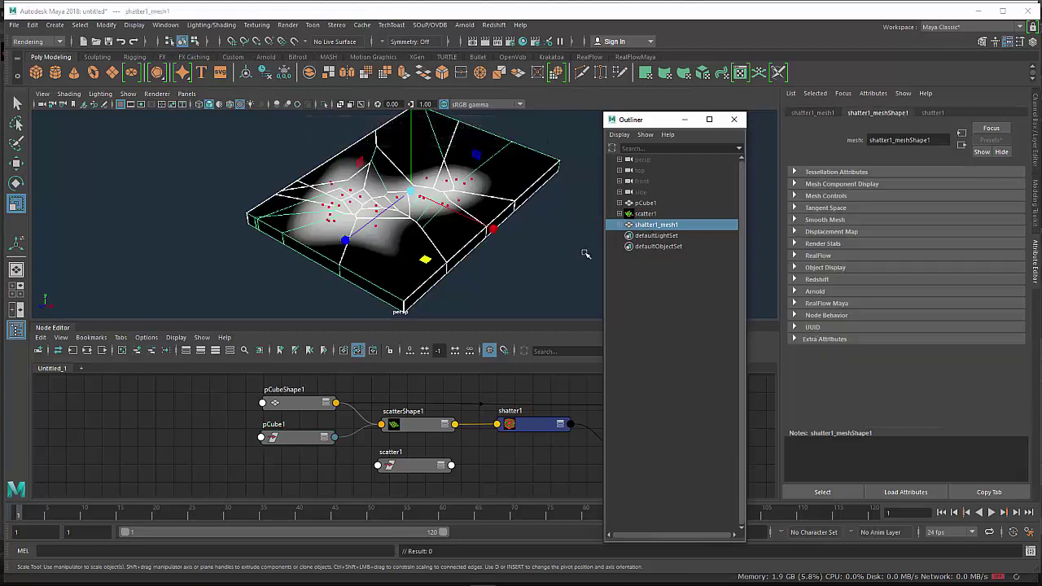
- Hide both the original pCube1 and the shattered mesh
{"action": "left_click", "coordinate": [649, 204]}
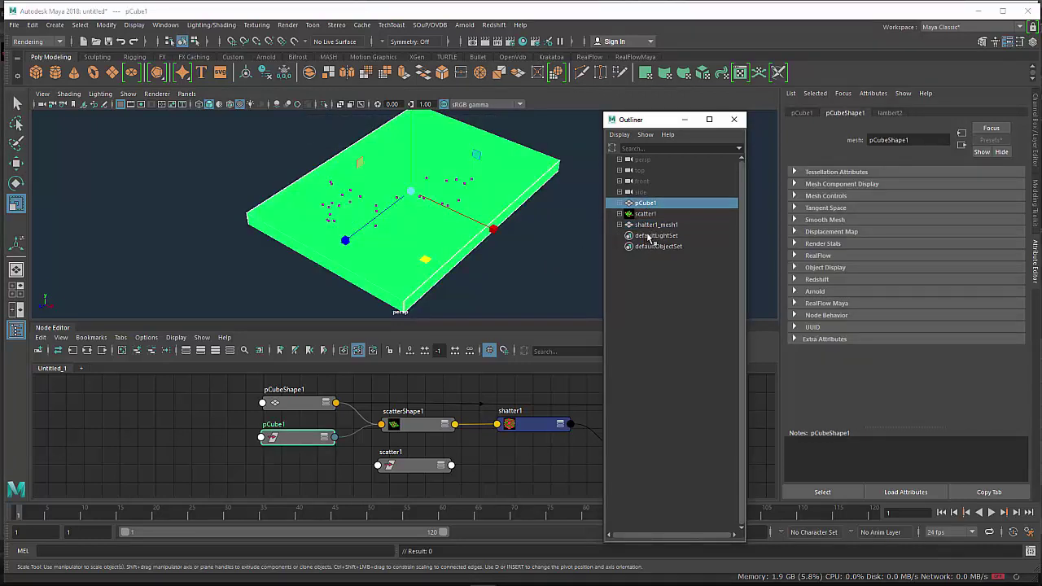
{"action": "left_click", "coordinate": [649, 227]}
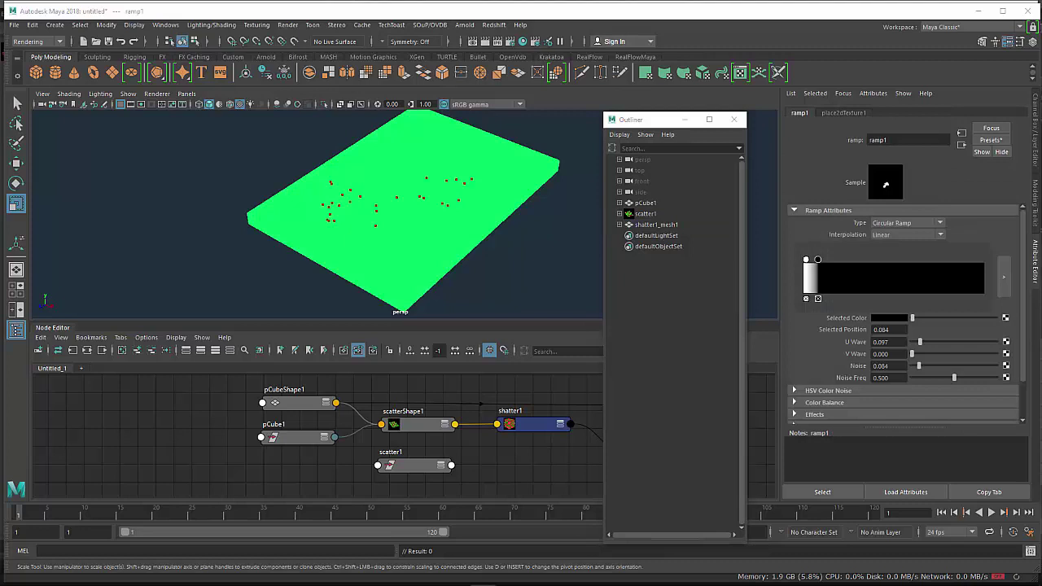
{"action": "left_click", "coordinate": [642, 203]}
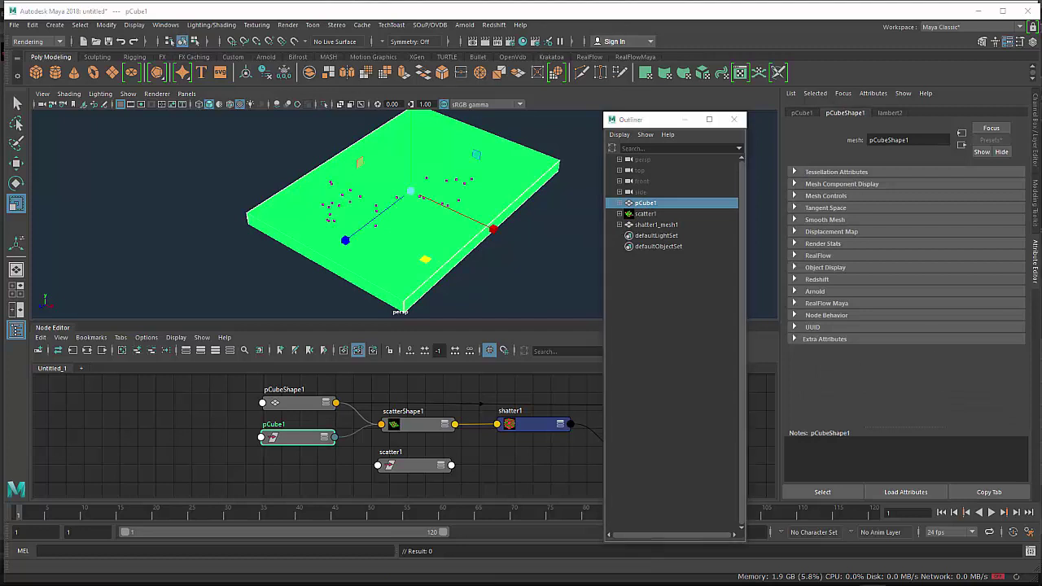
{"action": "key", "text": "h"}
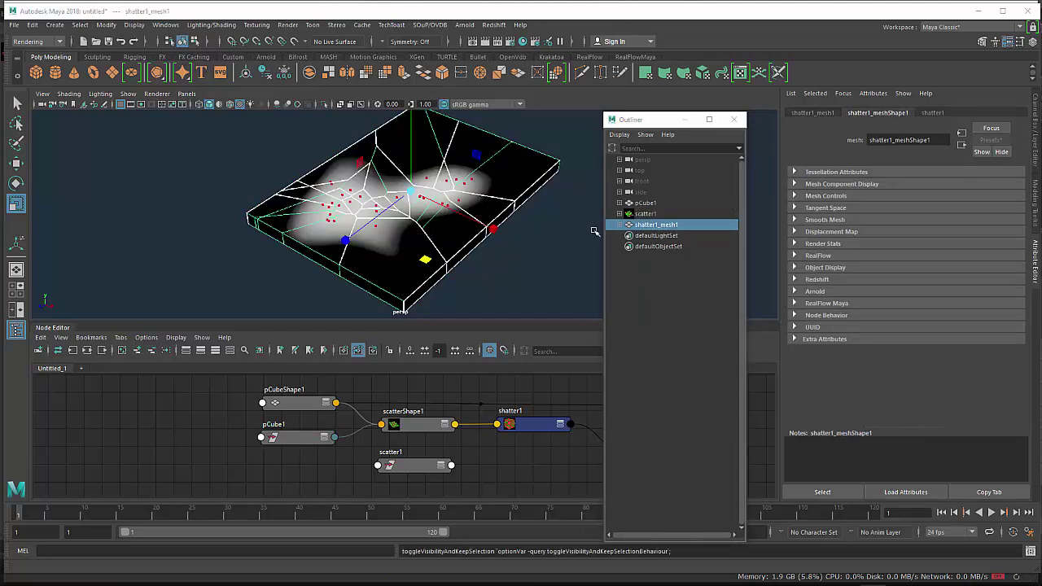
{"action": "key", "text": "h"}
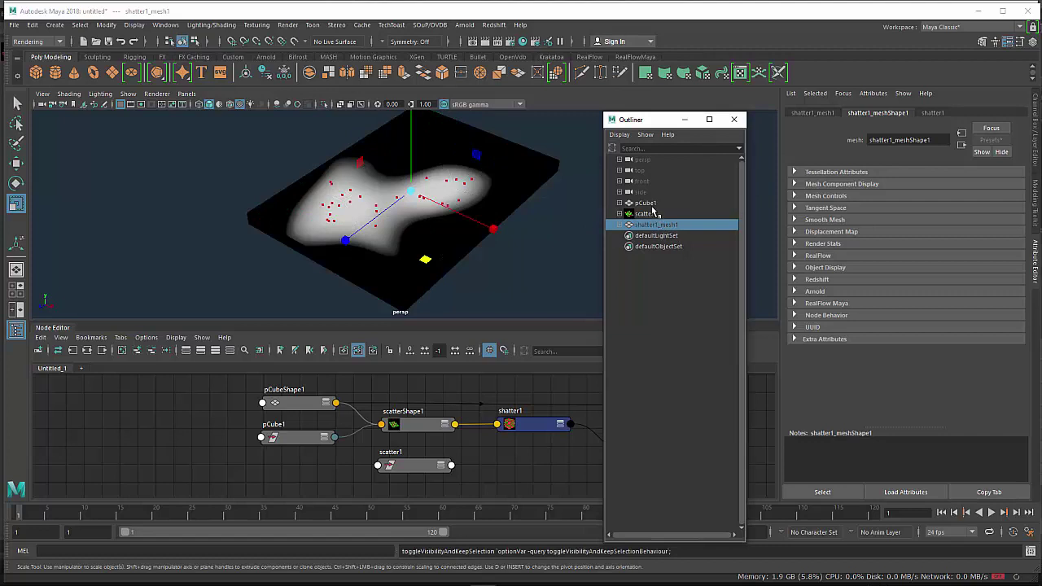
- Move ramp1's colour entry to position 0.060 and unhide shatter1_mesh1
{"action": "left_click", "coordinate": [652, 206]}
{"action": "left_click", "coordinate": [887, 113]}
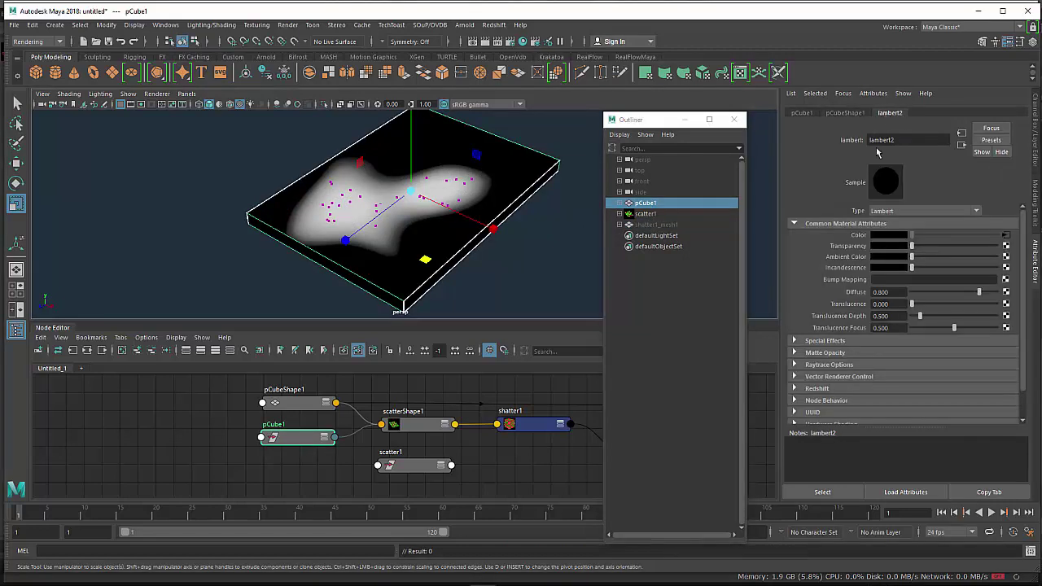
{"action": "left_click", "coordinate": [1006, 235]}
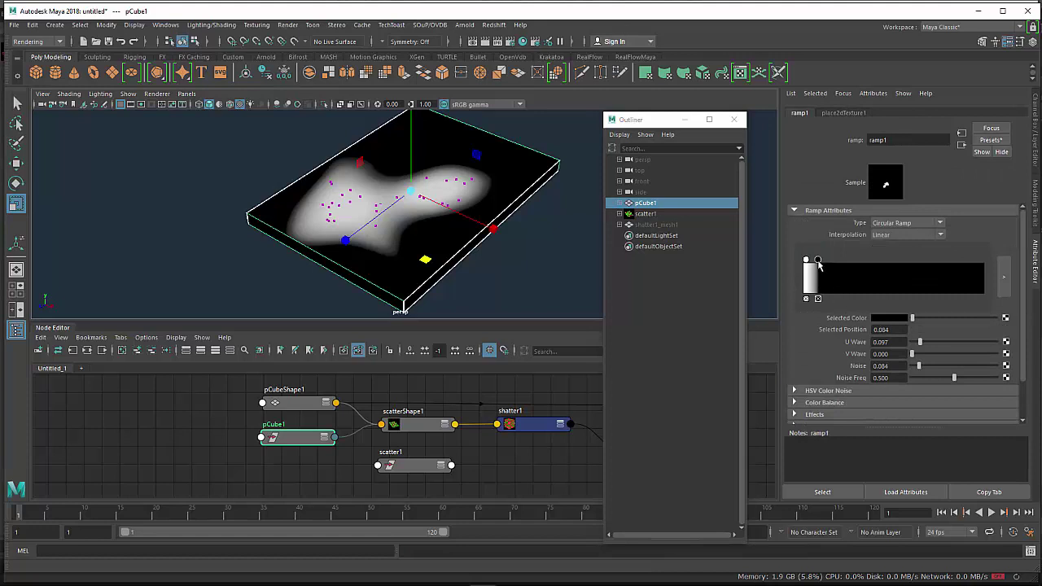
{"action": "left_click_drag", "start_coordinate": [818, 263], "coordinate": [813, 260]}
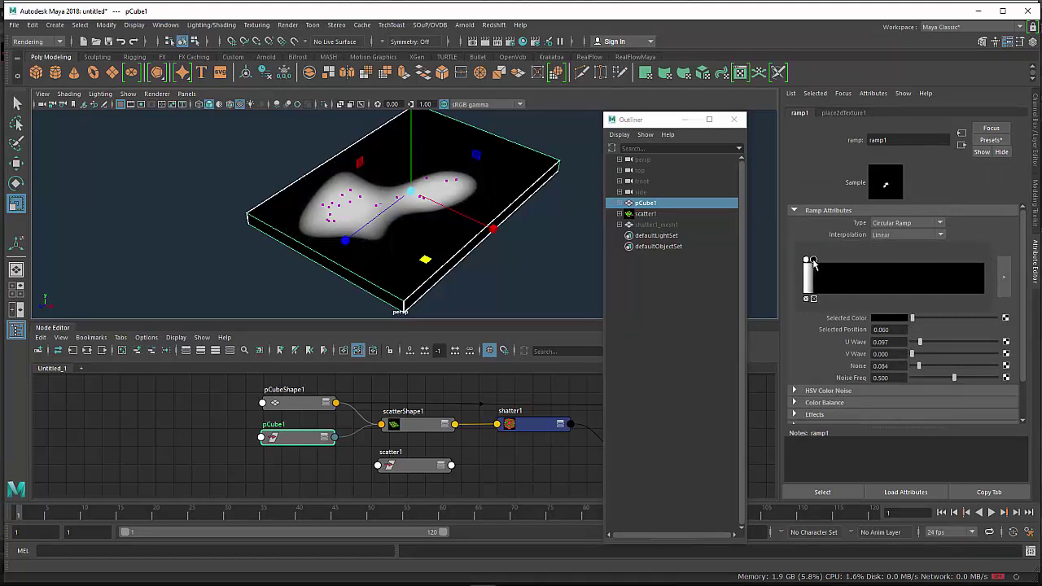
{"action": "left_click", "coordinate": [649, 225]}
{"action": "key", "text": "h"}
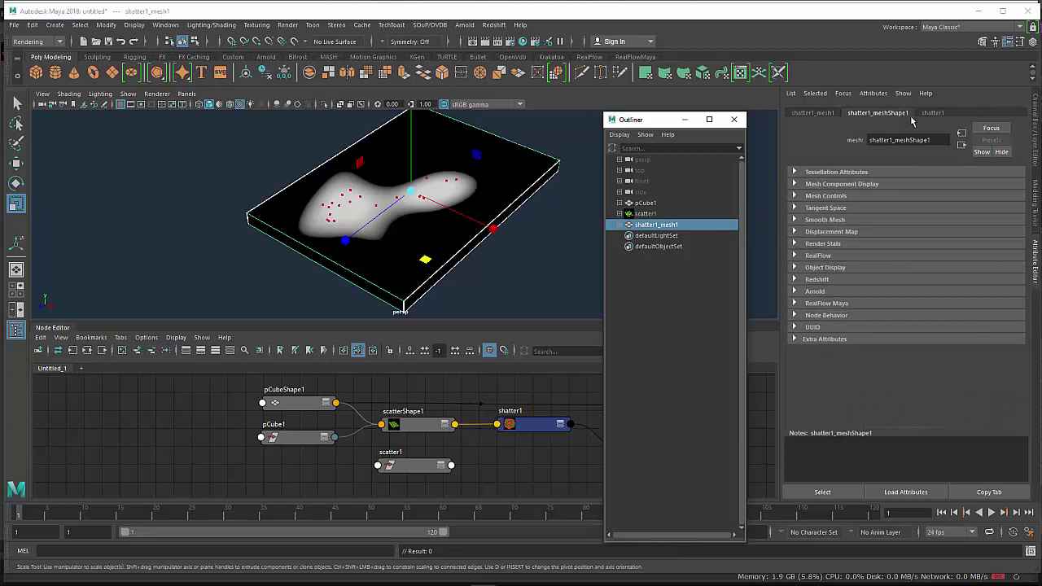
- Show shatter1's global settings, orbit around the shattered slab from several angles, and reselect shatter1
{"action": "left_click", "coordinate": [814, 113]}
{"action": "left_click", "coordinate": [931, 113]}
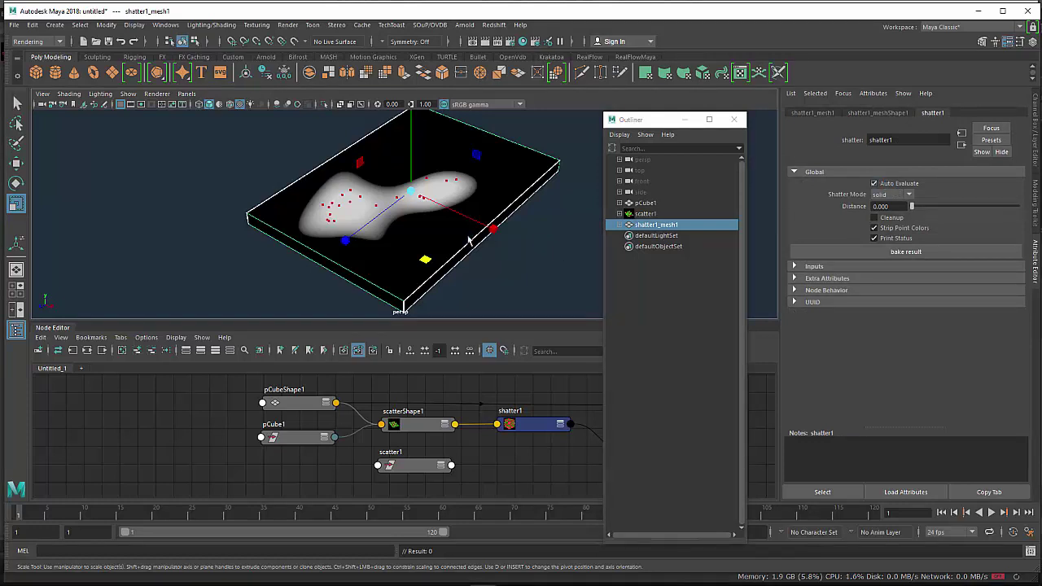
{"action": "mouse_move", "coordinate": [437, 229]}
{"action": "left_mouse_down", "text": "alt"}
{"action": "mouse_move", "coordinate": [446, 205]}
{"action": "mouse_move", "coordinate": [473, 233]}
{"action": "mouse_move", "coordinate": [463, 212]}
{"action": "mouse_move", "coordinate": [387, 225]}
{"action": "left_mouse_up", "text": "alt"}
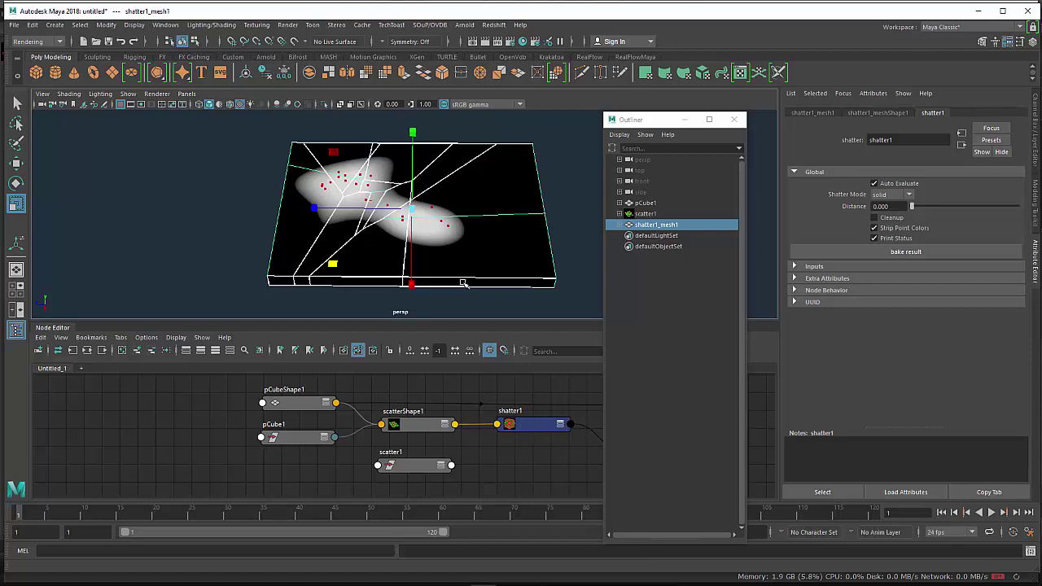
{"action": "left_click_drag", "start_coordinate": [462, 283], "coordinate": [530, 280], "text": "alt"}
{"action": "left_click_drag", "start_coordinate": [404, 199], "coordinate": [431, 203], "text": "alt"}
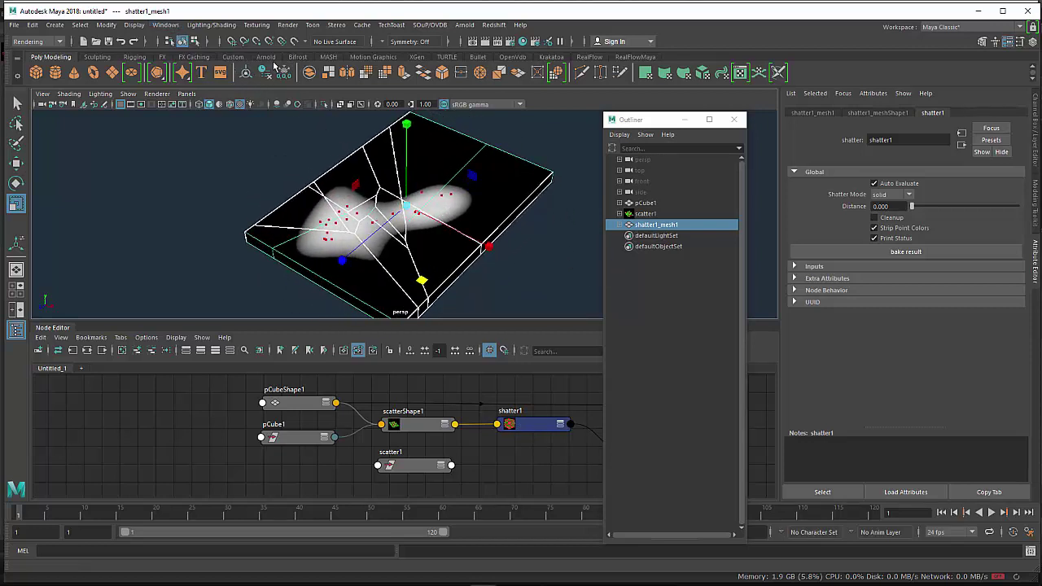
{"action": "left_click", "coordinate": [527, 429]}
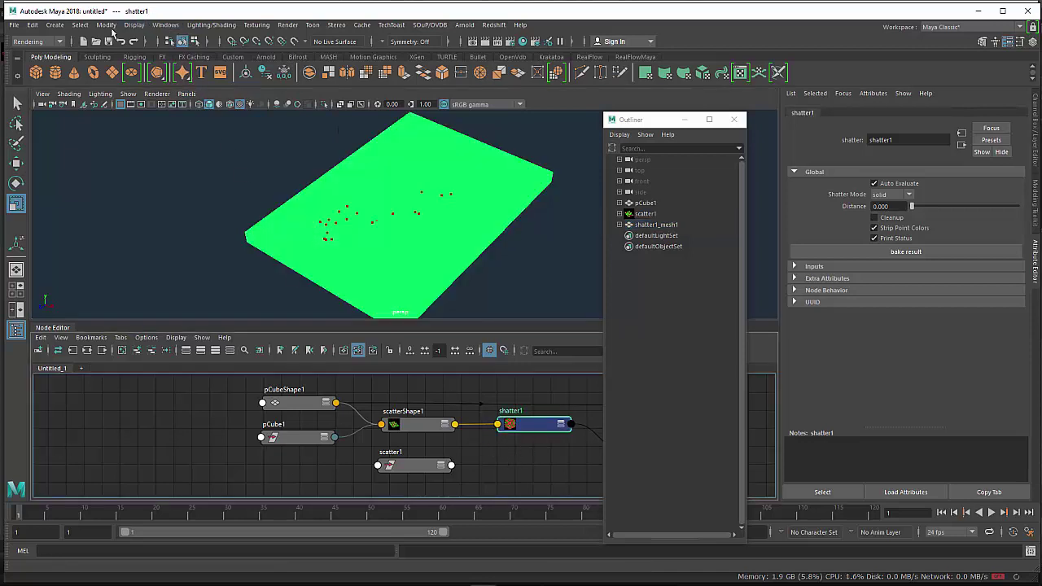
- Select shatter1_mesh1, place shatter1_meshShape1 beside shatter1, and move the Outliner clear of the attributes
{"action": "left_click", "coordinate": [657, 225]}
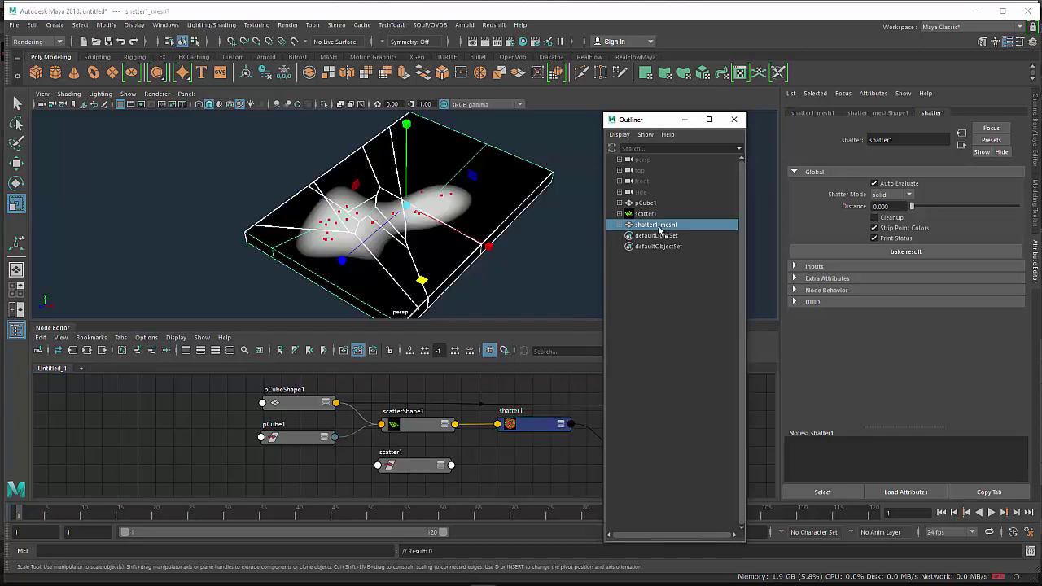
{"action": "right_click", "coordinate": [657, 226]}
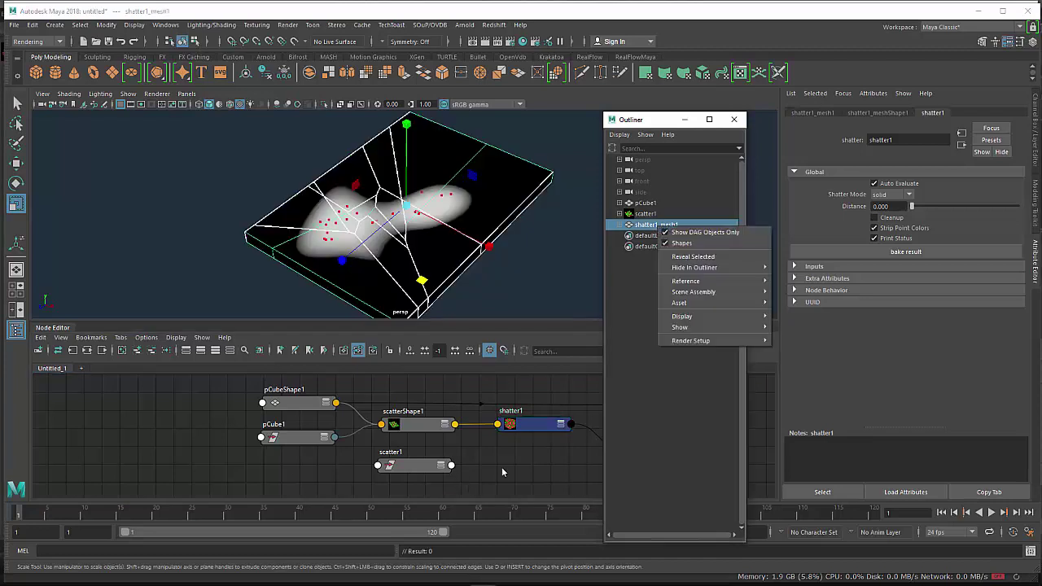
{"action": "left_click", "coordinate": [539, 432]}
{"action": "left_click_drag", "start_coordinate": [647, 122], "coordinate": [776, 143]}
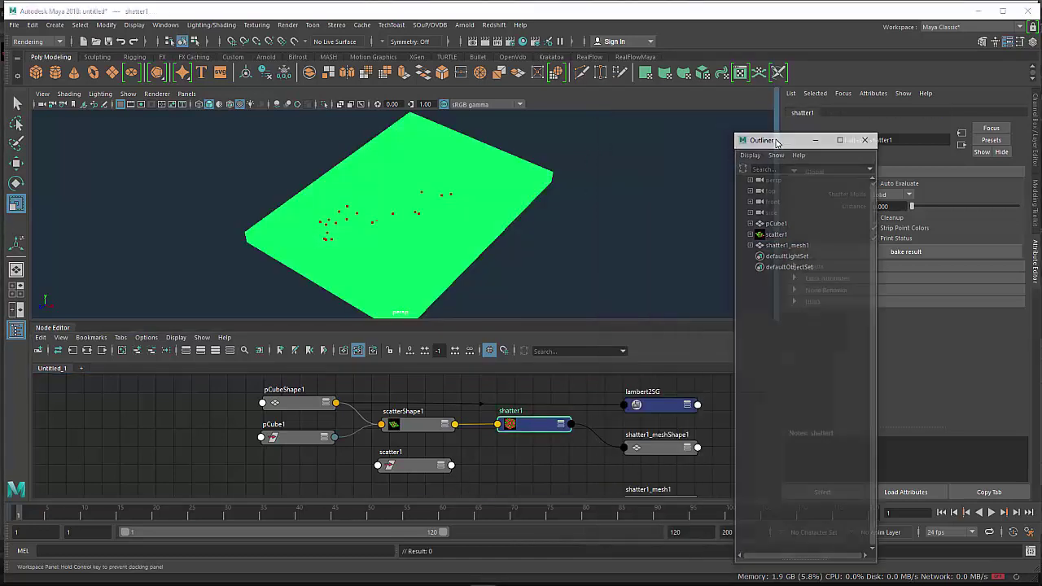
{"action": "left_click_drag", "start_coordinate": [662, 449], "coordinate": [633, 432]}
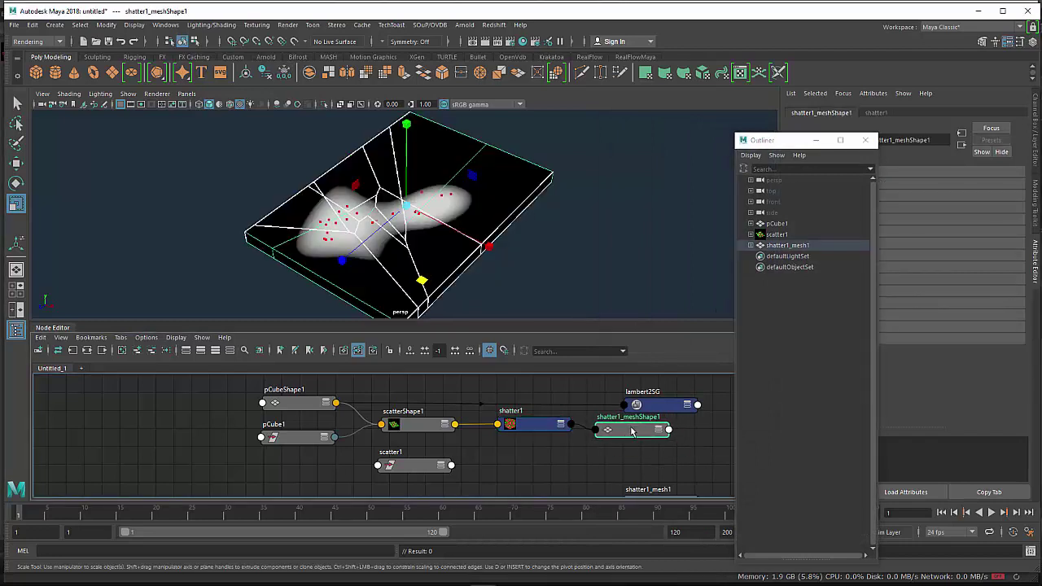
{"action": "right_click", "coordinate": [632, 432]}
{"action": "left_click", "coordinate": [781, 245]}
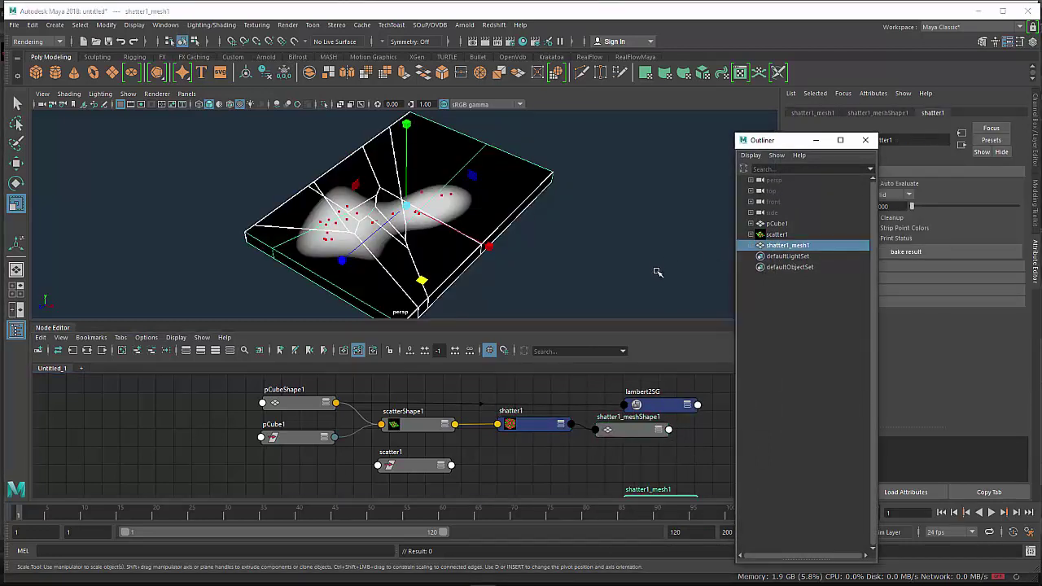
{"action": "left_click_drag", "start_coordinate": [806, 140], "coordinate": [699, 109]}
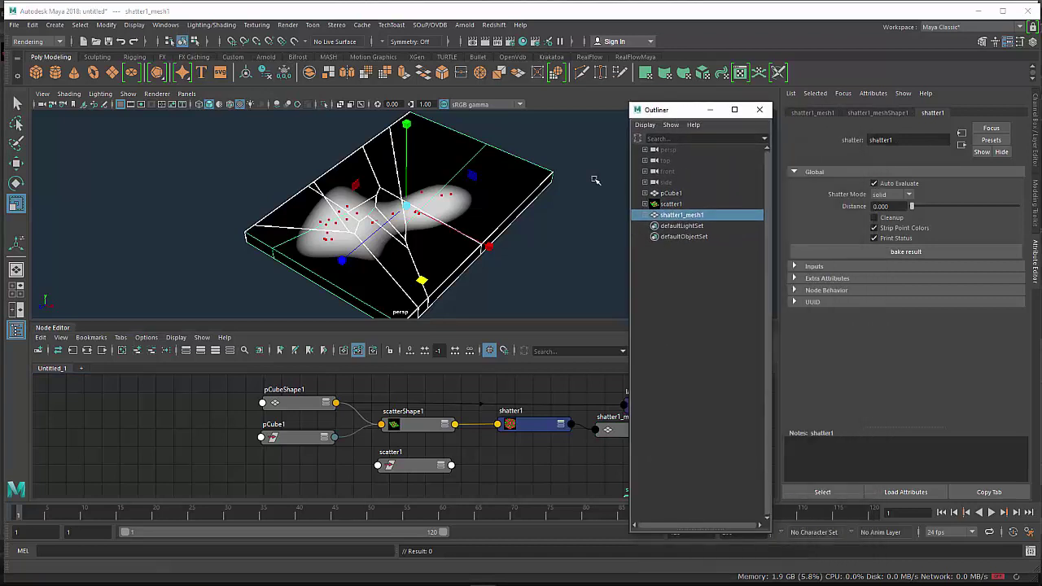
- Assign a new Lambert material to the shattered mesh
{"action": "right_click_drag", "start_coordinate": [552, 241], "coordinate": [561, 521]}
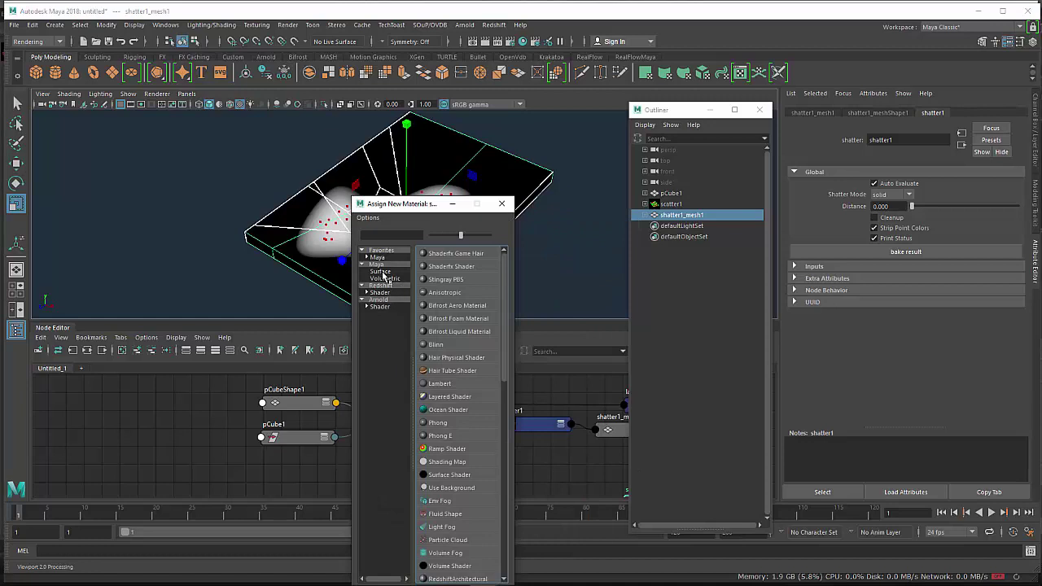
{"action": "left_click", "coordinate": [381, 272]}
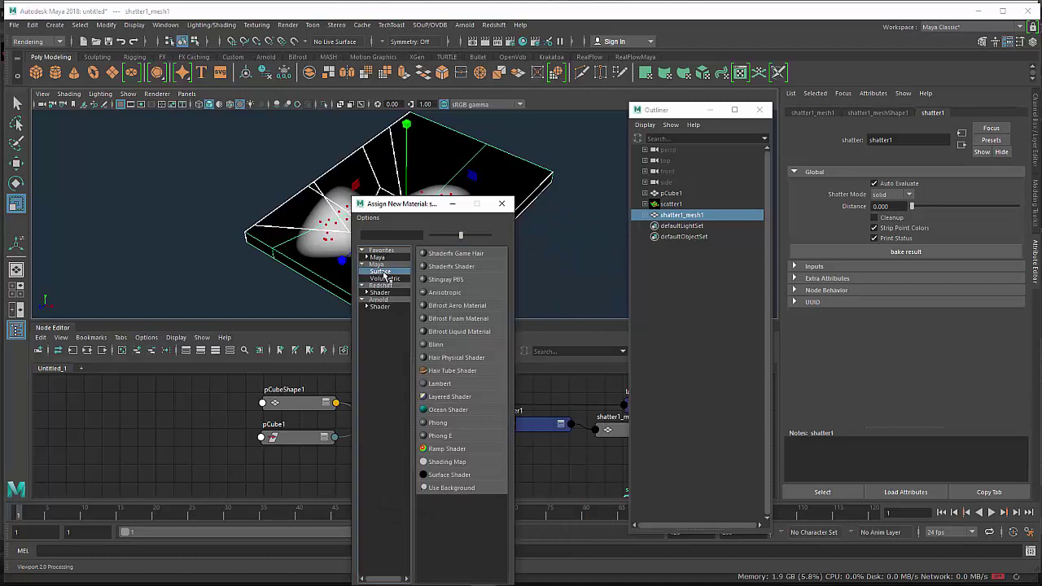
{"action": "left_click", "coordinate": [439, 384]}
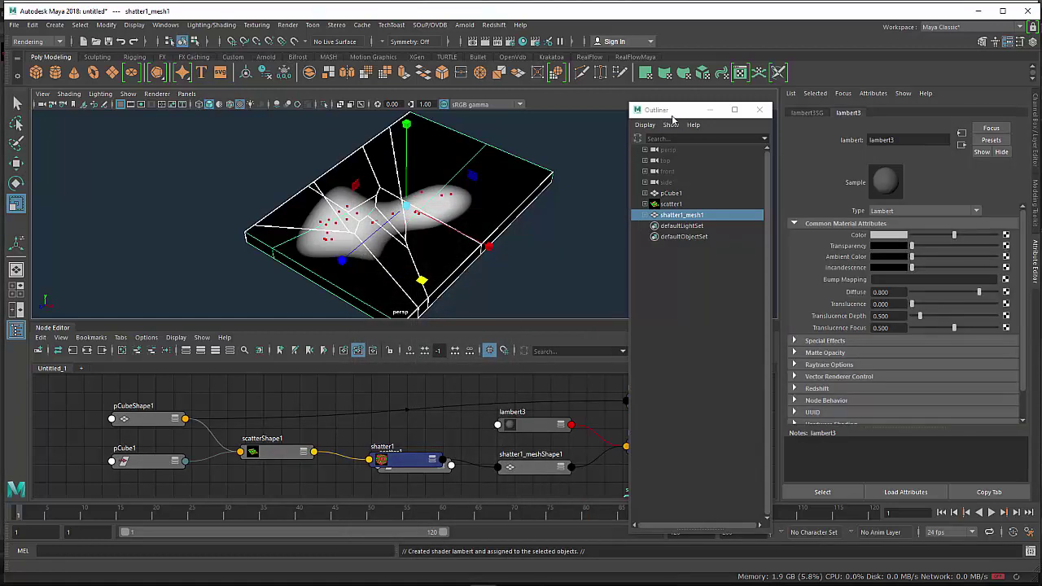
- Spread out shatter1, scatter1, shatter1_meshShape1 and shatter1_mesh1 nodes, then select shatter1_mesh1
{"action": "left_click_drag", "start_coordinate": [673, 120], "coordinate": [730, 130]}
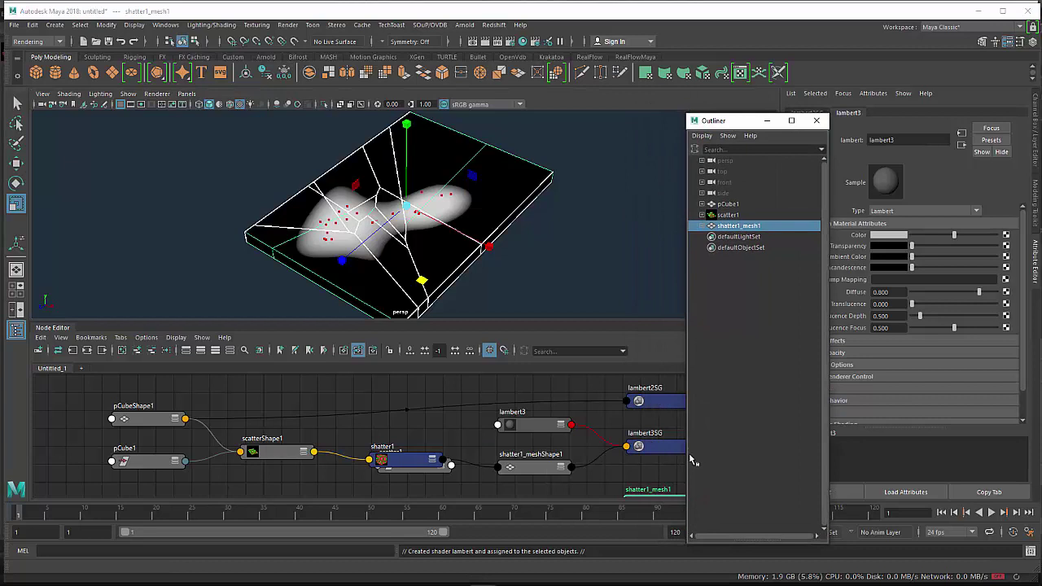
{"action": "left_click", "coordinate": [527, 467]}
{"action": "left_click_drag", "start_coordinate": [733, 120], "coordinate": [787, 123]}
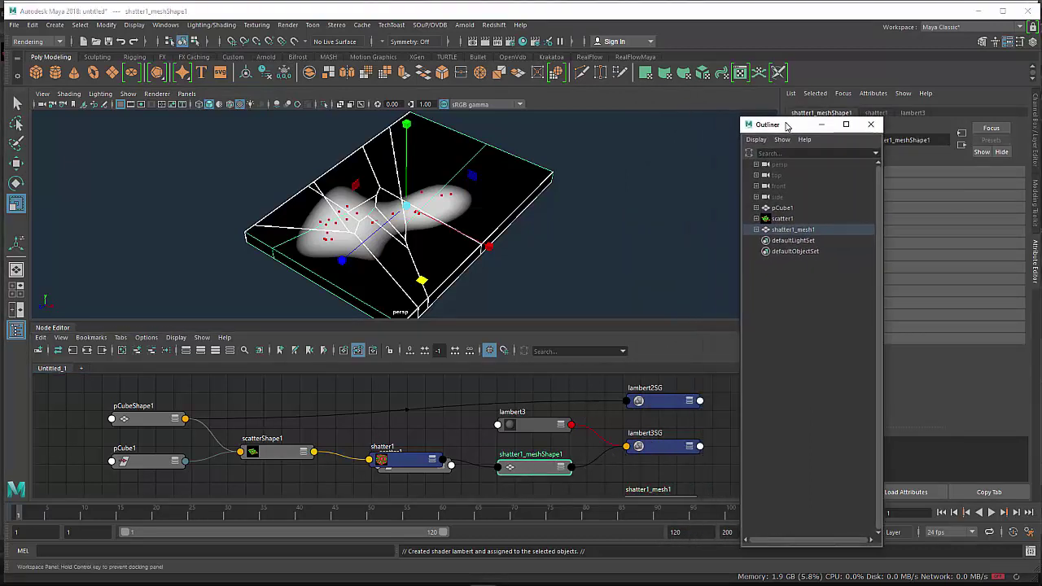
{"action": "middle_click_drag", "start_coordinate": [534, 462], "coordinate": [510, 417], "text": "alt"}
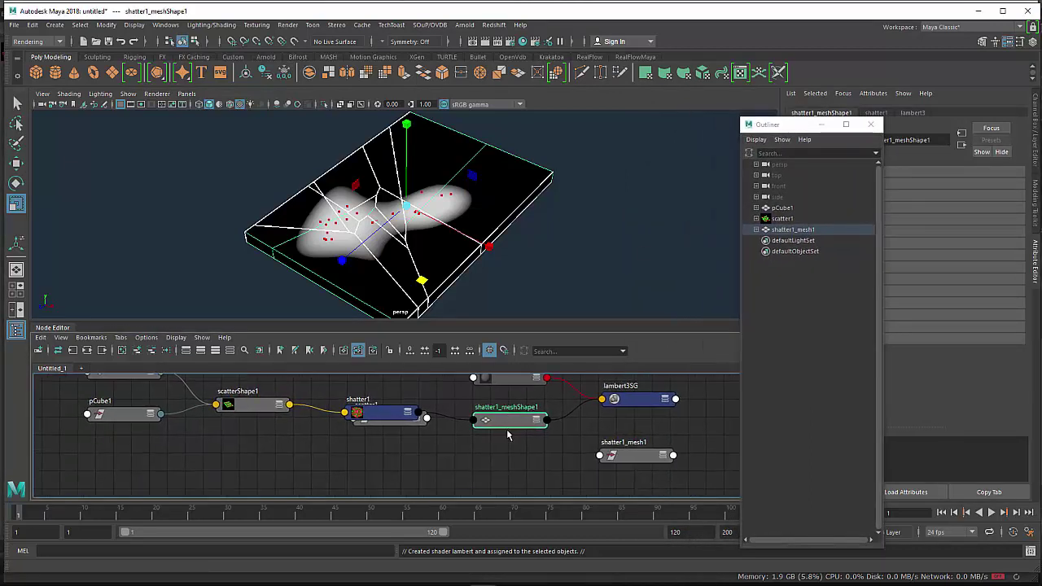
{"action": "left_click", "coordinate": [597, 434]}
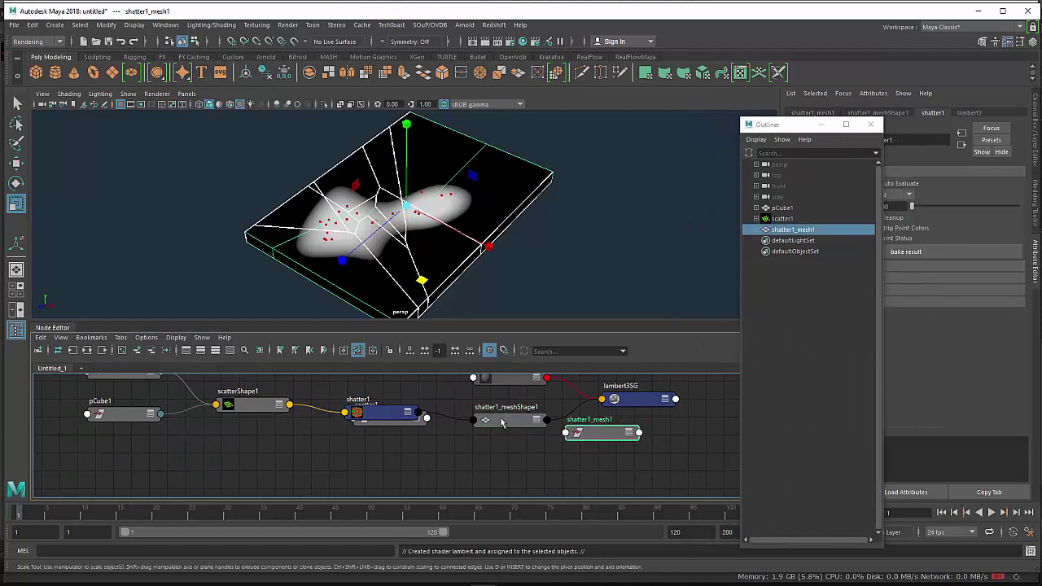
{"action": "left_click_drag", "start_coordinate": [387, 413], "coordinate": [433, 461]}
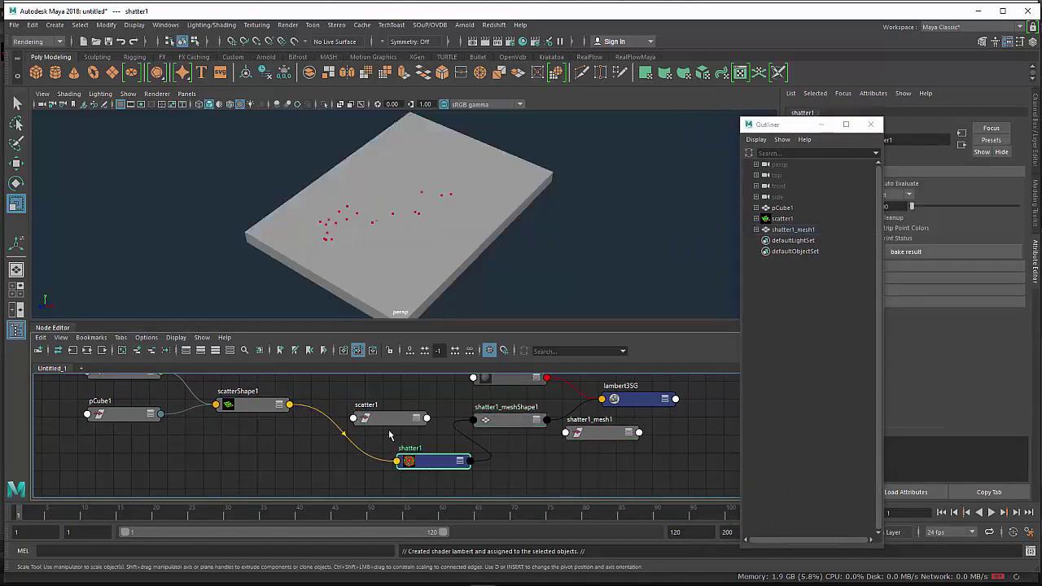
{"action": "left_click_drag", "start_coordinate": [382, 418], "coordinate": [359, 401]}
{"action": "mouse_move", "coordinate": [515, 430]}
{"action": "left_mouse_down"}
{"action": "mouse_move", "coordinate": [535, 448]}
{"action": "mouse_move", "coordinate": [646, 476]}
{"action": "left_mouse_up"}
{"action": "left_click_drag", "start_coordinate": [434, 462], "coordinate": [430, 448]}
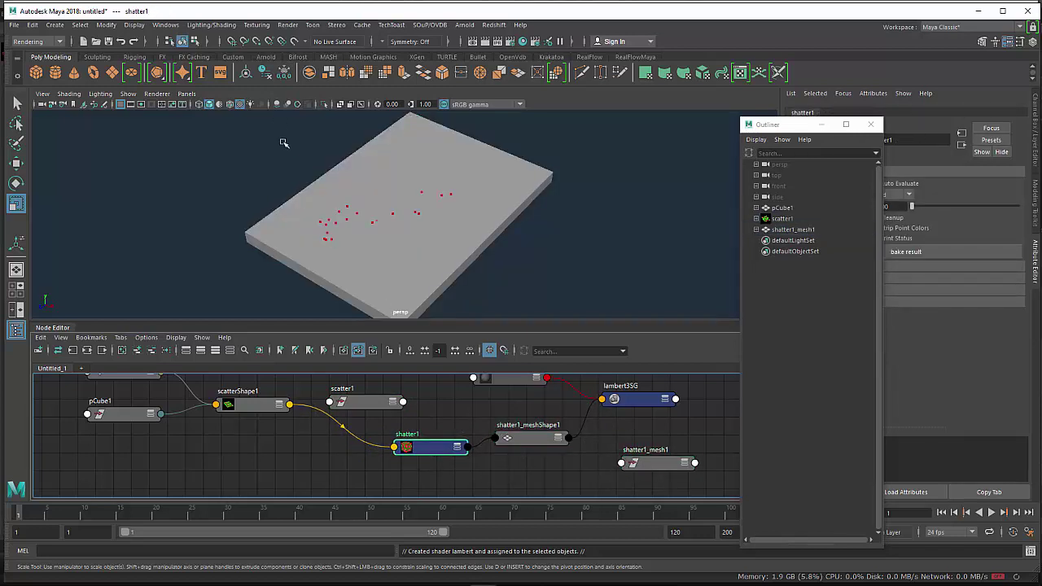
{"action": "left_click", "coordinate": [534, 441]}
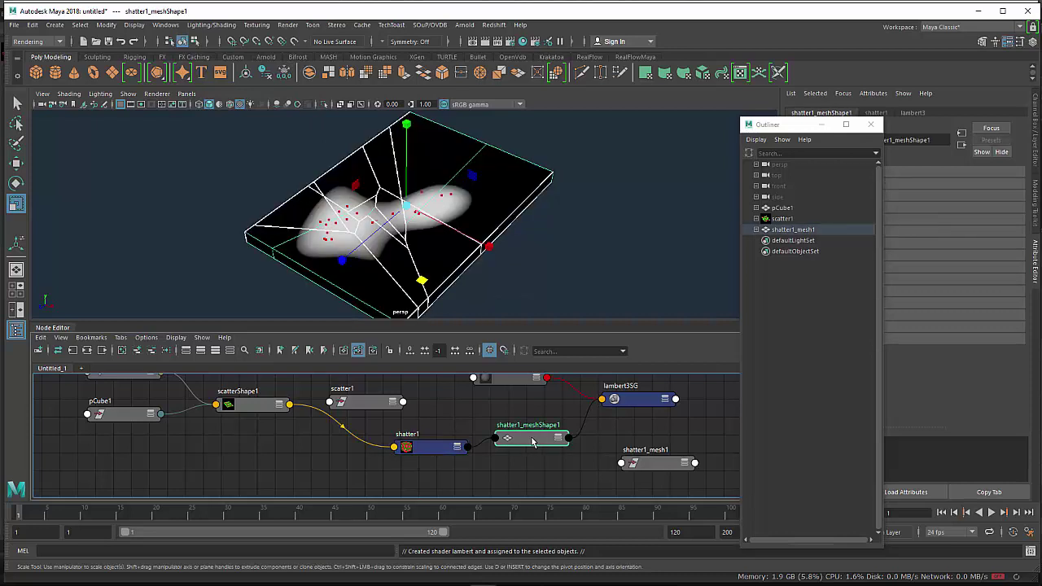
{"action": "left_click", "coordinate": [782, 231]}
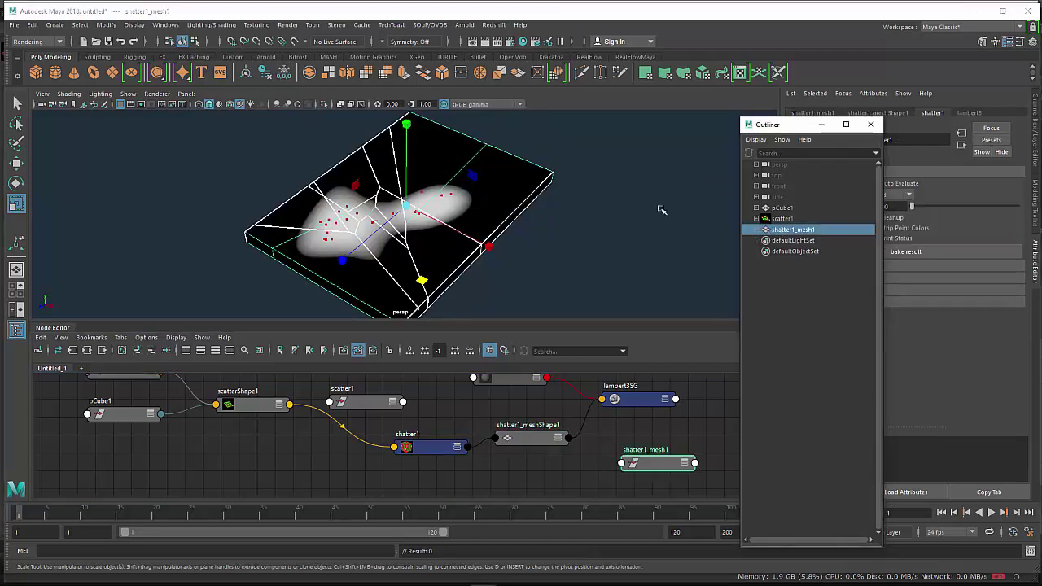
{"action": "left_click", "coordinate": [28, 41]}
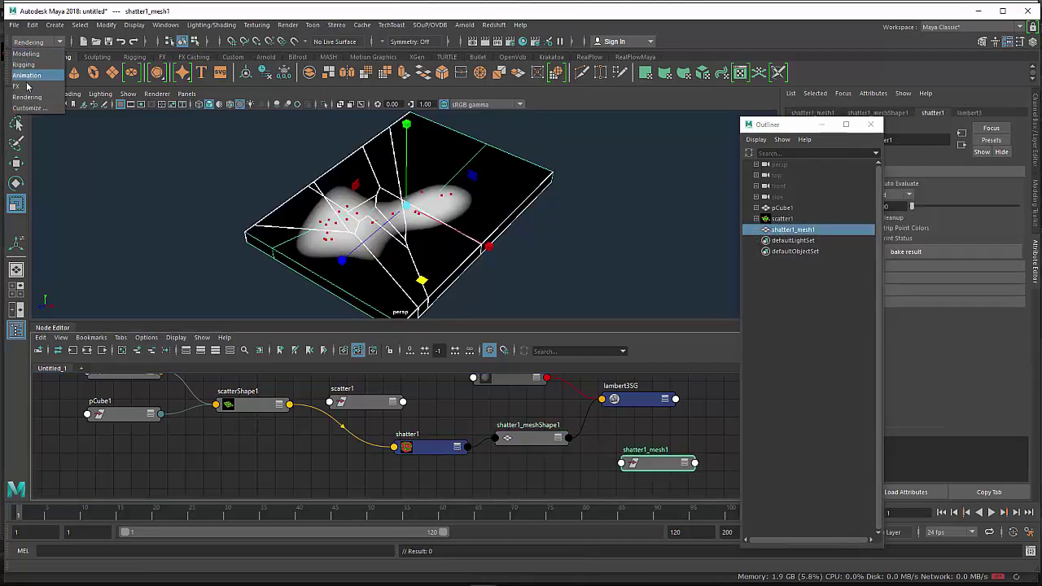
- Create an nCloth from the shattered mesh using the FX menu set
{"action": "left_click", "coordinate": [20, 86]}
{"action": "left_click", "coordinate": [249, 26]}
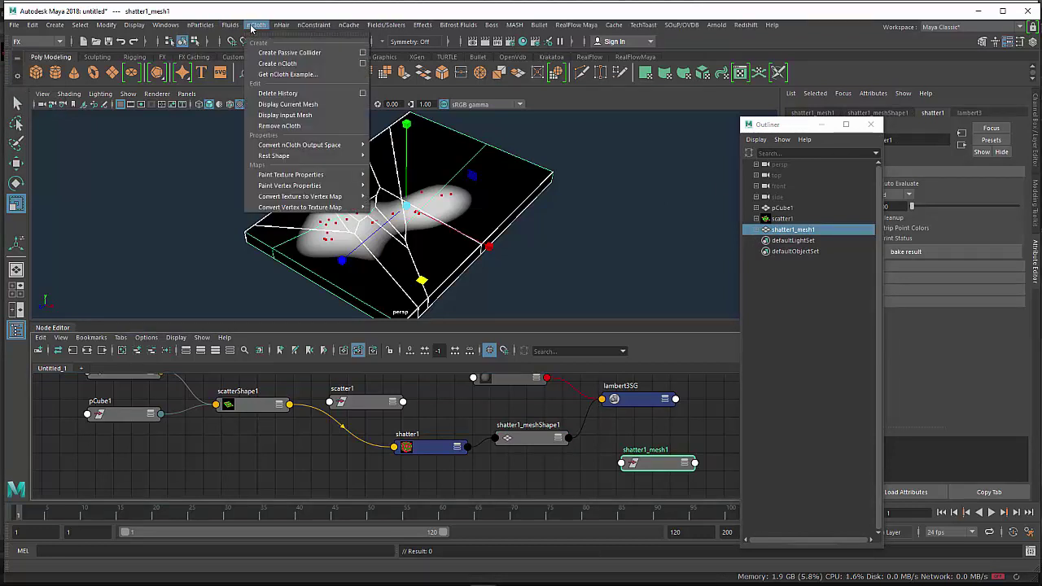
{"action": "left_click", "coordinate": [279, 65]}
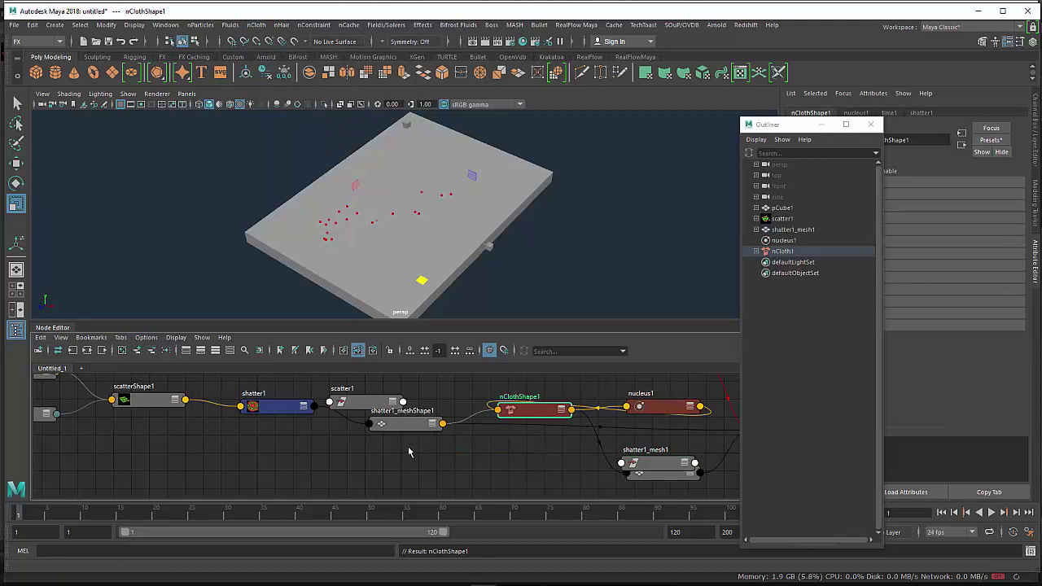
- Rearrange the shatter nodes and display shatter1_meshShape1's input and output connections
{"action": "left_click_drag", "start_coordinate": [382, 426], "coordinate": [434, 447]}
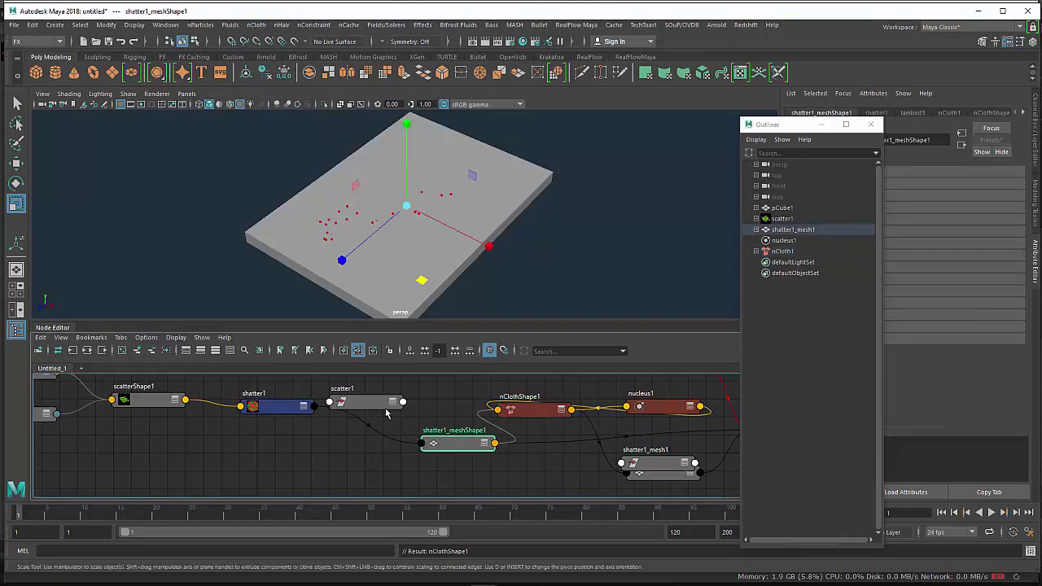
{"action": "left_click_drag", "start_coordinate": [387, 414], "coordinate": [327, 461]}
{"action": "left_click_drag", "start_coordinate": [430, 448], "coordinate": [391, 428]}
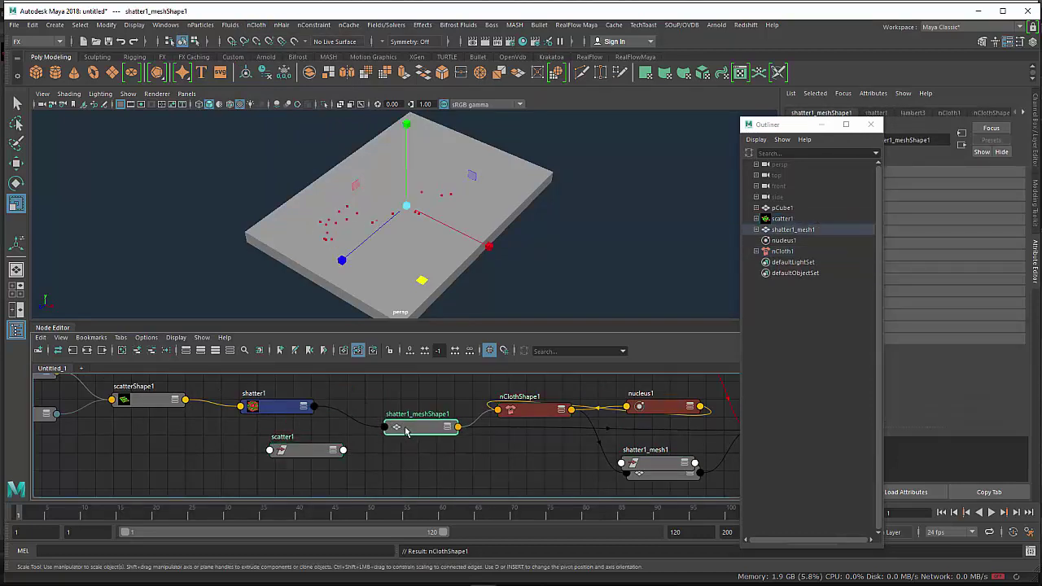
{"action": "left_click", "coordinate": [87, 350]}
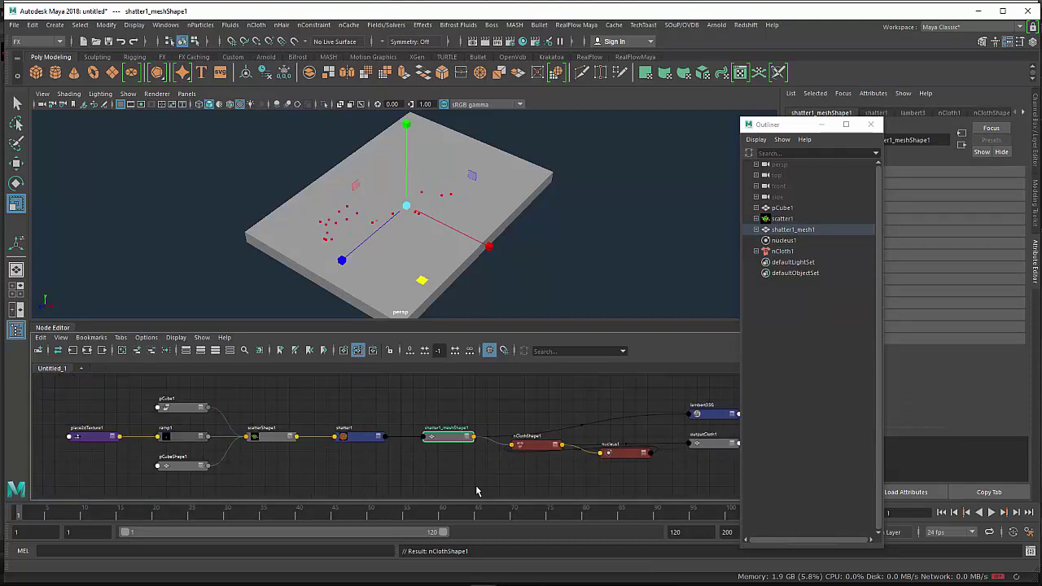
{"action": "scroll", "coordinate": [480, 483], "scroll_direction": "up", "scroll_amount": 5}
{"action": "mouse_move", "coordinate": [467, 444]}
{"action": "middle_mouse_down", "text": "alt"}
{"action": "mouse_move", "coordinate": [505, 521]}
{"action": "mouse_move", "coordinate": [534, 512]}
{"action": "middle_mouse_up", "text": "alt"}
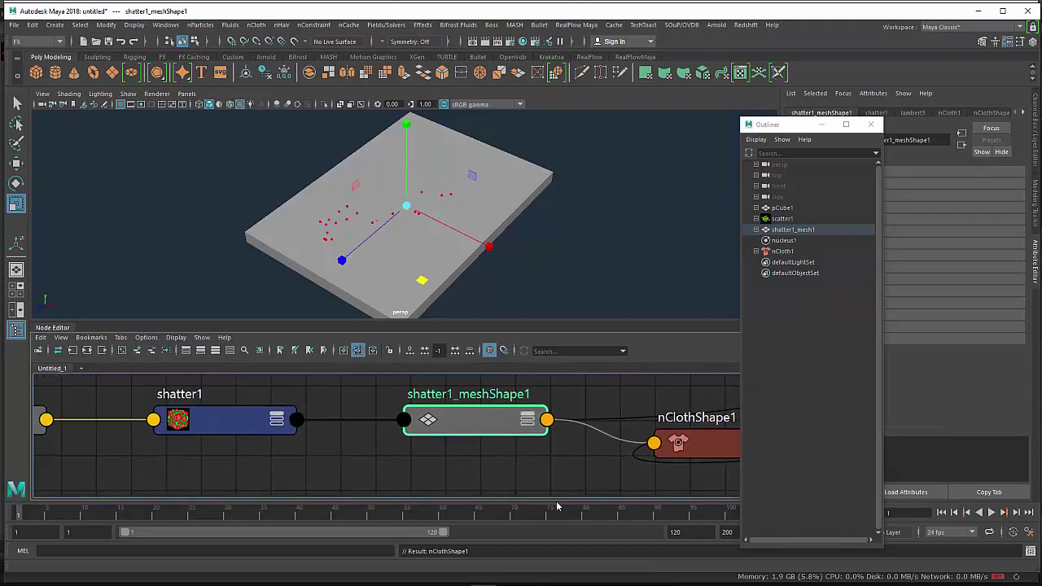
{"action": "mouse_move", "coordinate": [227, 440]}
{"action": "middle_mouse_down", "text": "alt"}
{"action": "mouse_move", "coordinate": [517, 459]}
{"action": "mouse_move", "coordinate": [163, 458]}
{"action": "middle_mouse_up", "text": "alt"}
- Bring the nClothShape1 and nucleus1 nodes into view and select nCloth1
{"action": "middle_click_drag", "start_coordinate": [489, 447], "coordinate": [303, 438], "text": "alt"}
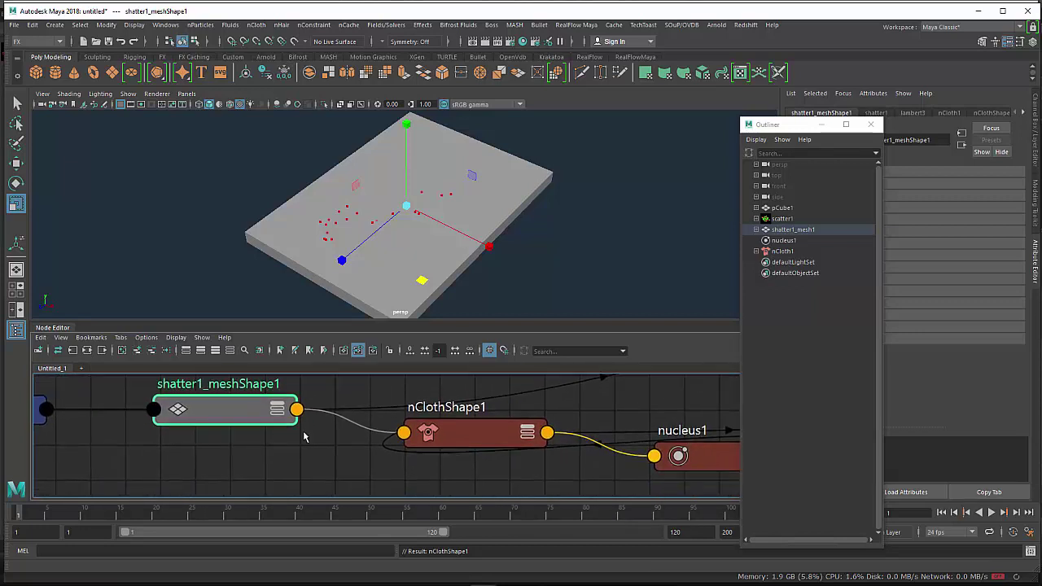
{"action": "left_click_drag", "start_coordinate": [478, 438], "coordinate": [483, 426]}
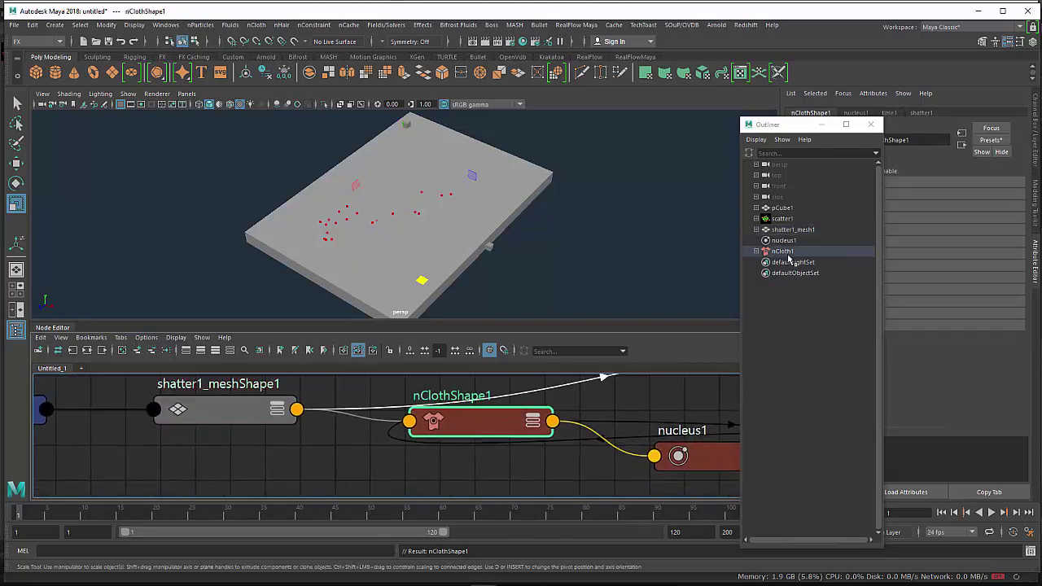
{"action": "left_click", "coordinate": [789, 259]}
{"action": "left_click", "coordinate": [499, 400]}
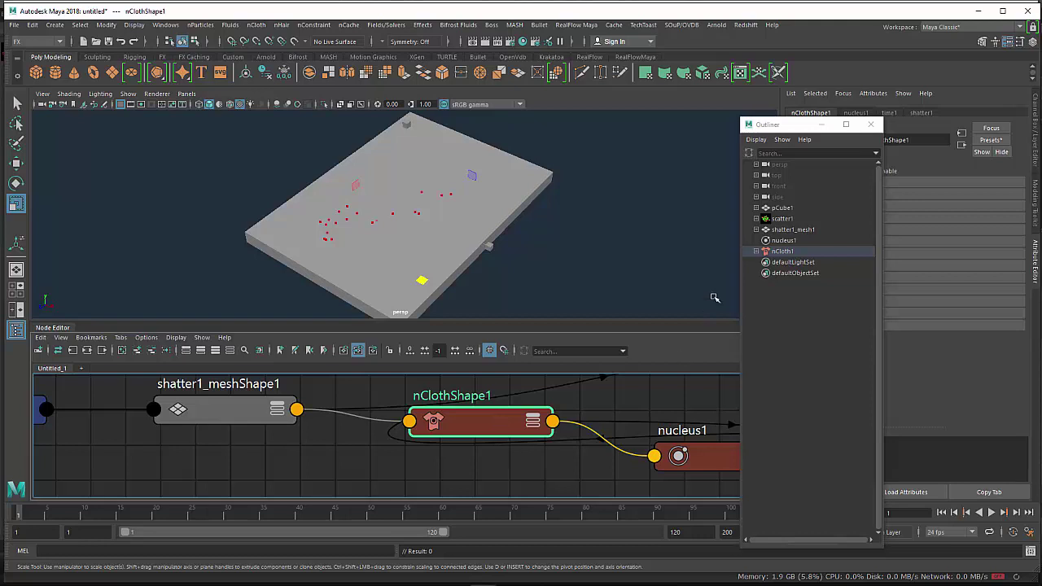
{"action": "left_click", "coordinate": [780, 255]}
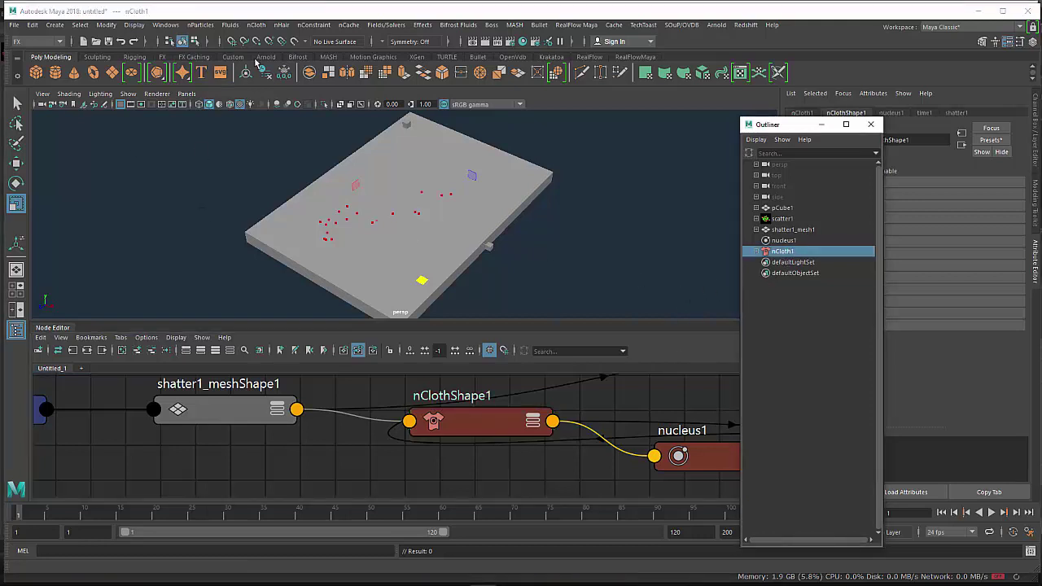
{"action": "left_click", "coordinate": [315, 26]}
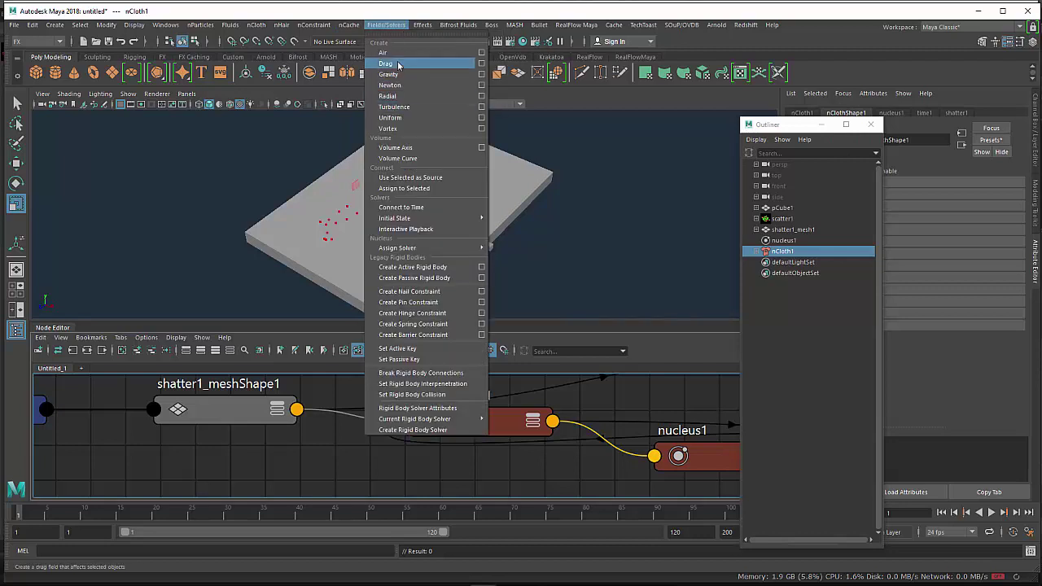
- Add a radial field and test-play the simulation to frame 7
{"action": "left_click", "coordinate": [401, 97]}
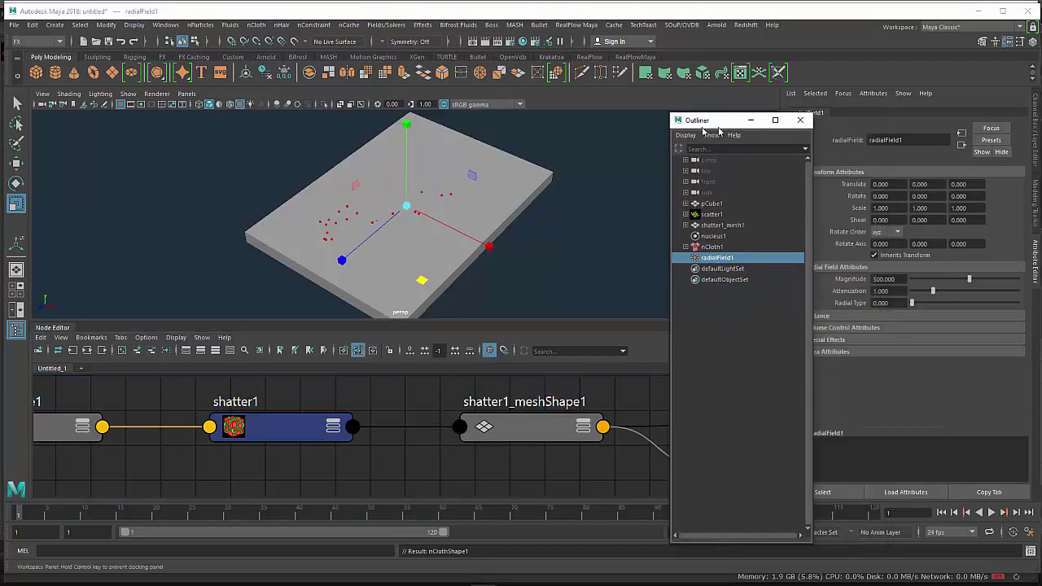
{"action": "left_click_drag", "start_coordinate": [757, 115], "coordinate": [629, 110]}
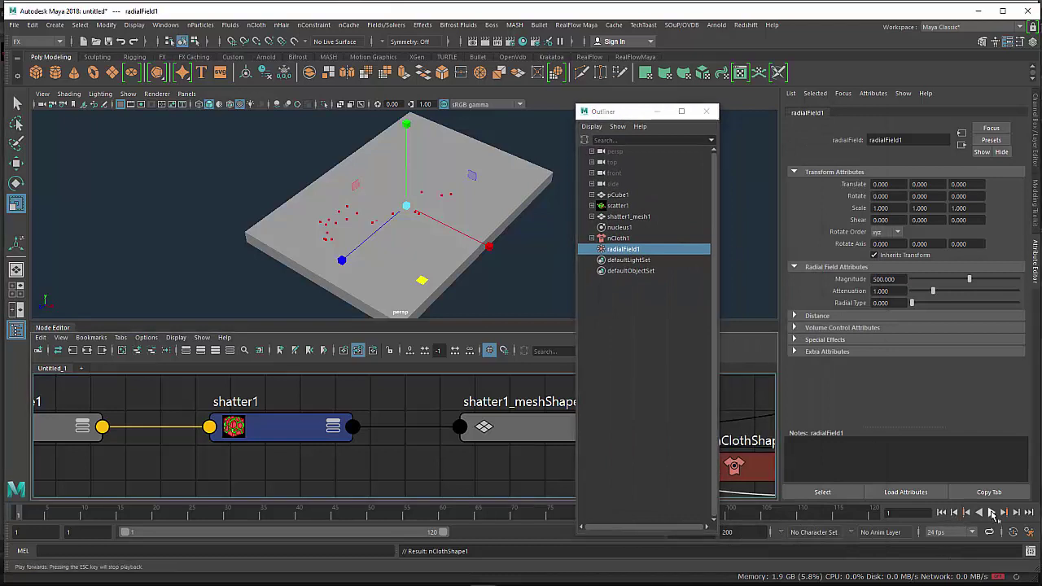
{"action": "left_click", "coordinate": [991, 512]}
{"action": "left_click", "coordinate": [991, 513]}
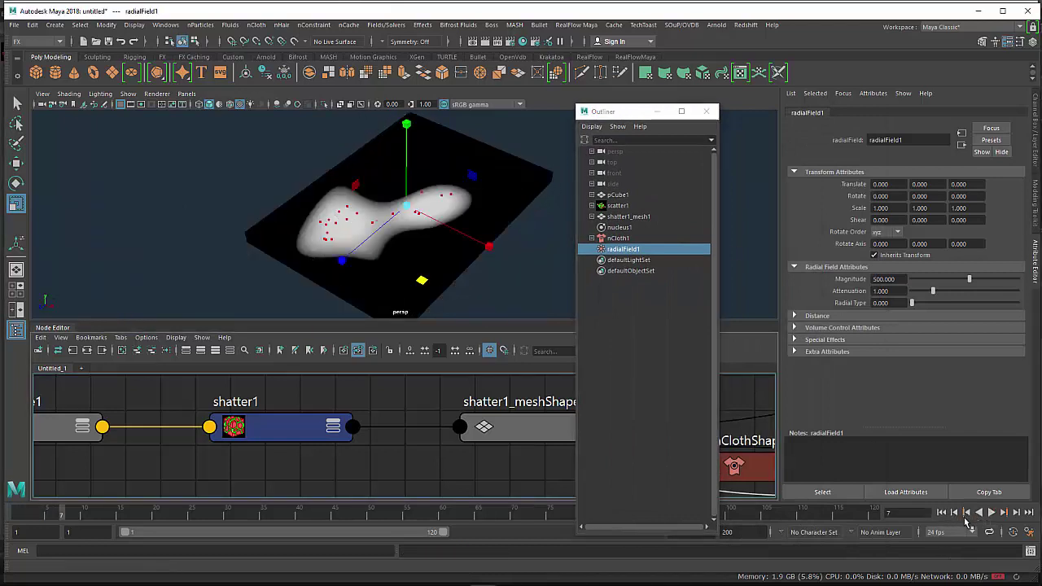
- Hide the original pCube1 and rewind to the first frame
{"action": "left_click", "coordinate": [452, 273]}
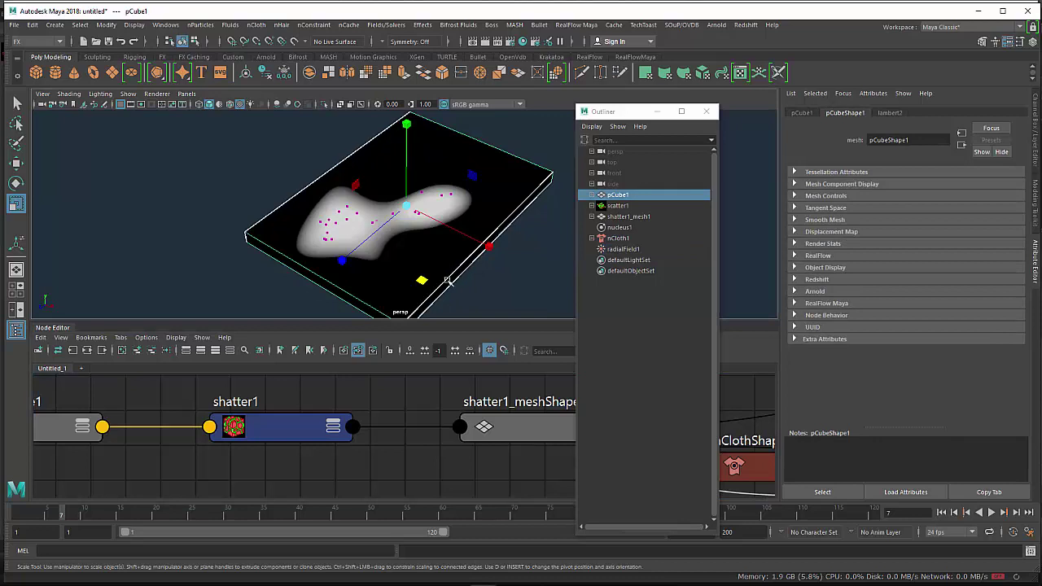
{"action": "key", "text": "ctrl+h"}
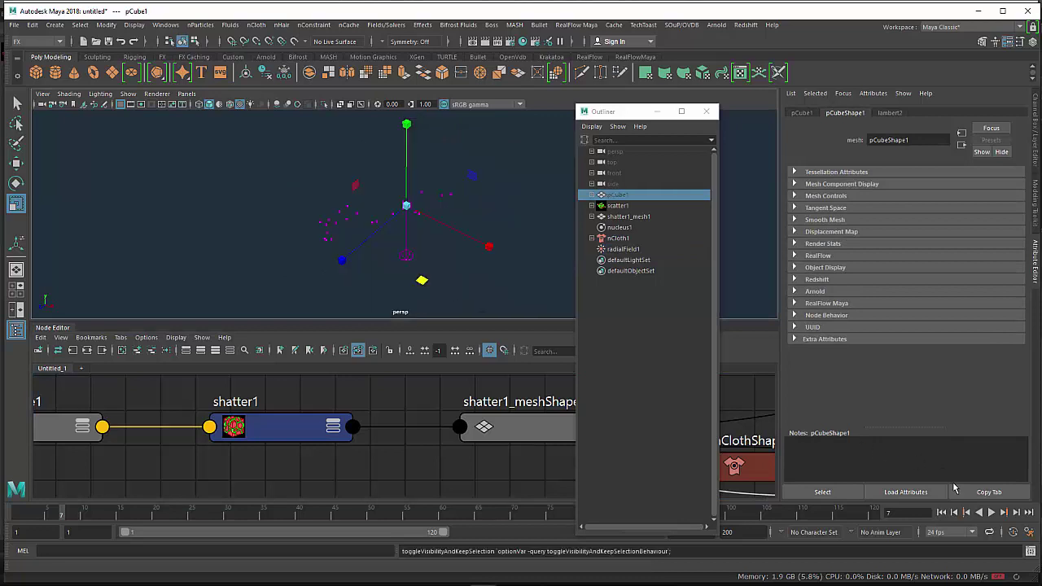
{"action": "left_click", "coordinate": [955, 512]}
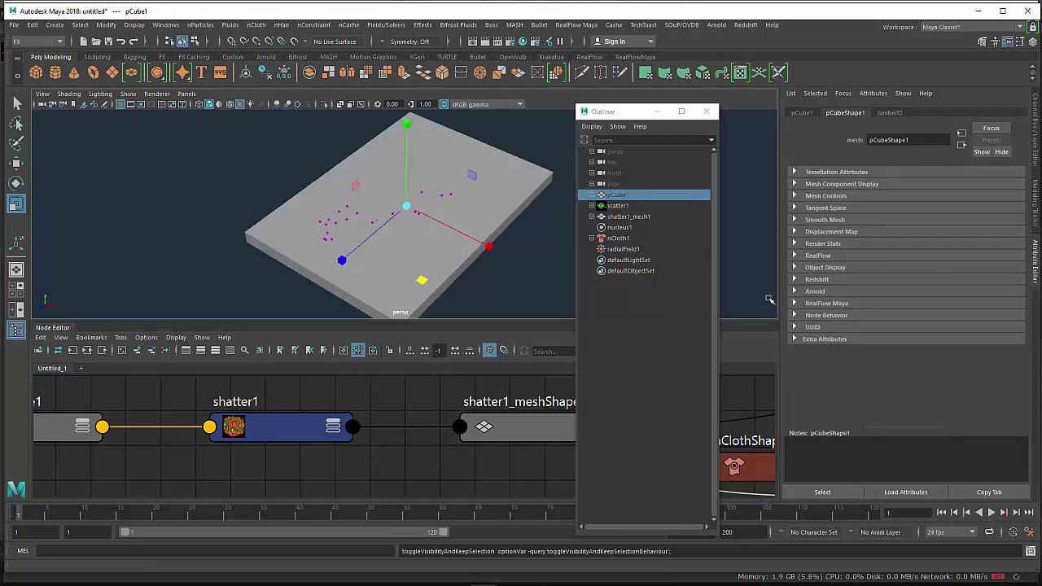
- Set radialField1's Magnitude to 20 and replay to watch the shards fly
{"action": "left_click", "coordinate": [620, 248]}
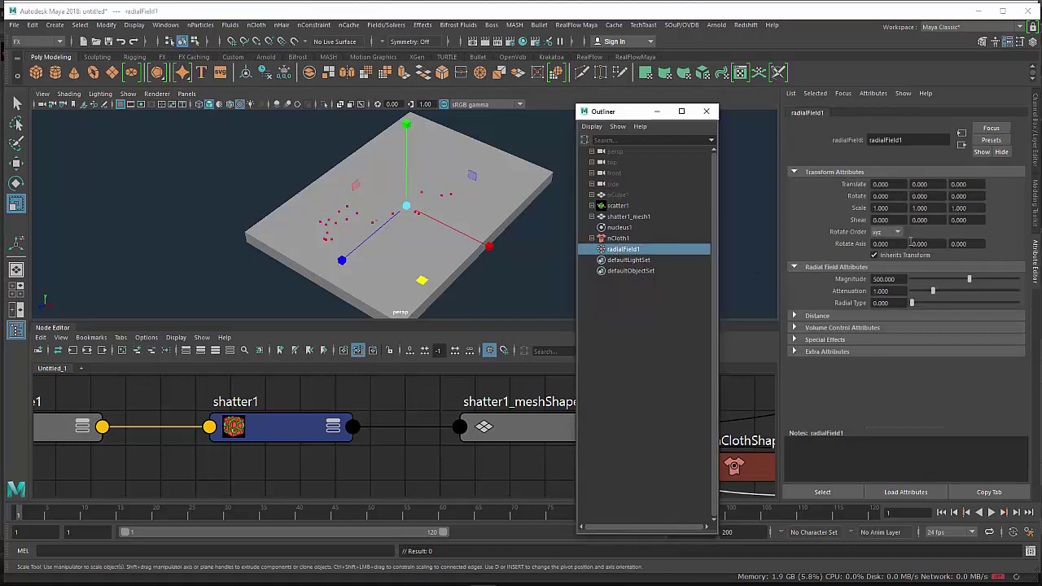
{"action": "left_click", "coordinate": [899, 279]}
{"action": "type", "text": "20"}
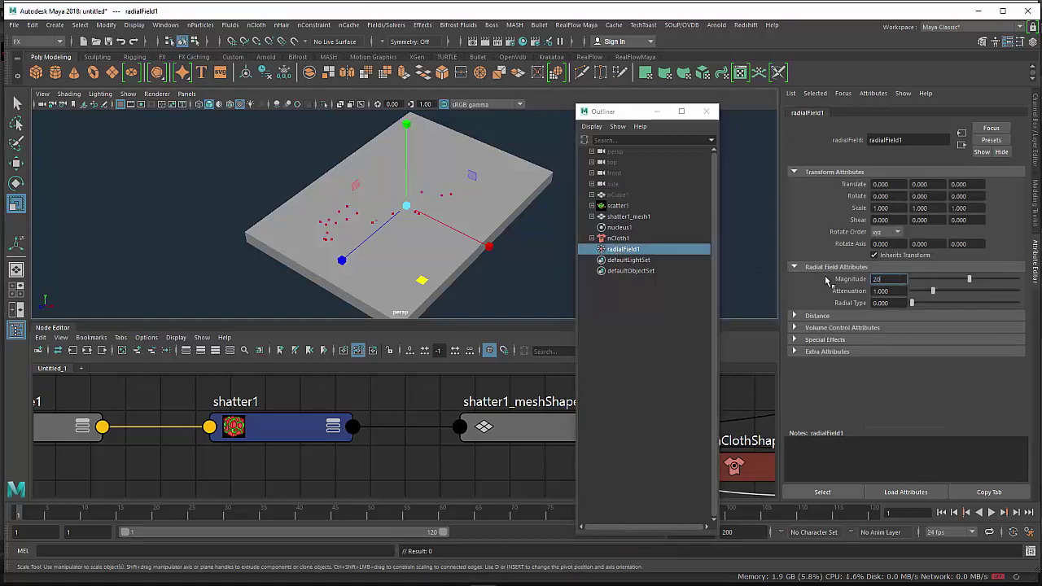
{"action": "key", "text": "Return"}
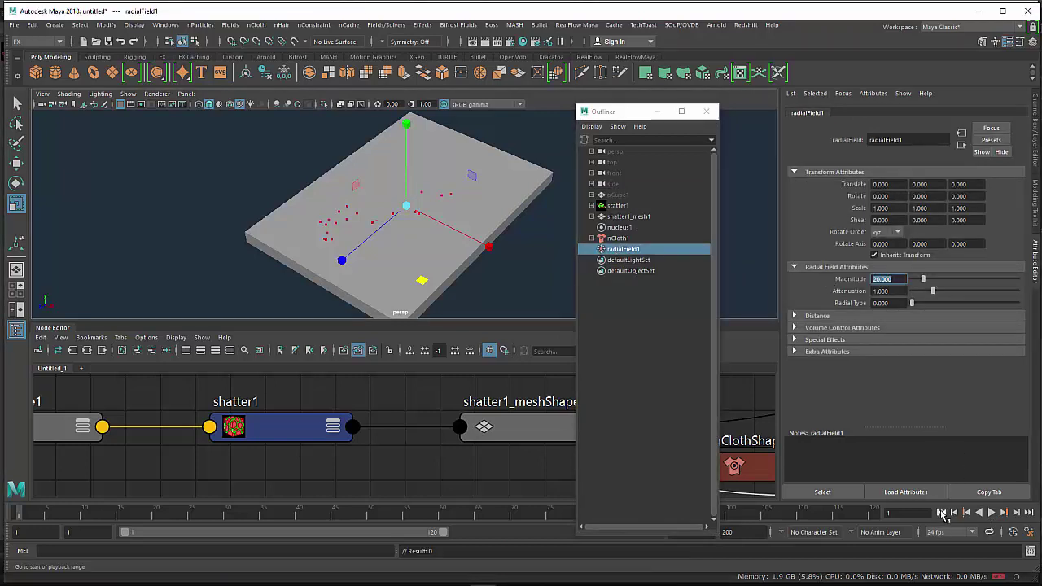
{"action": "left_click", "coordinate": [992, 513]}
{"action": "left_click", "coordinate": [992, 513]}
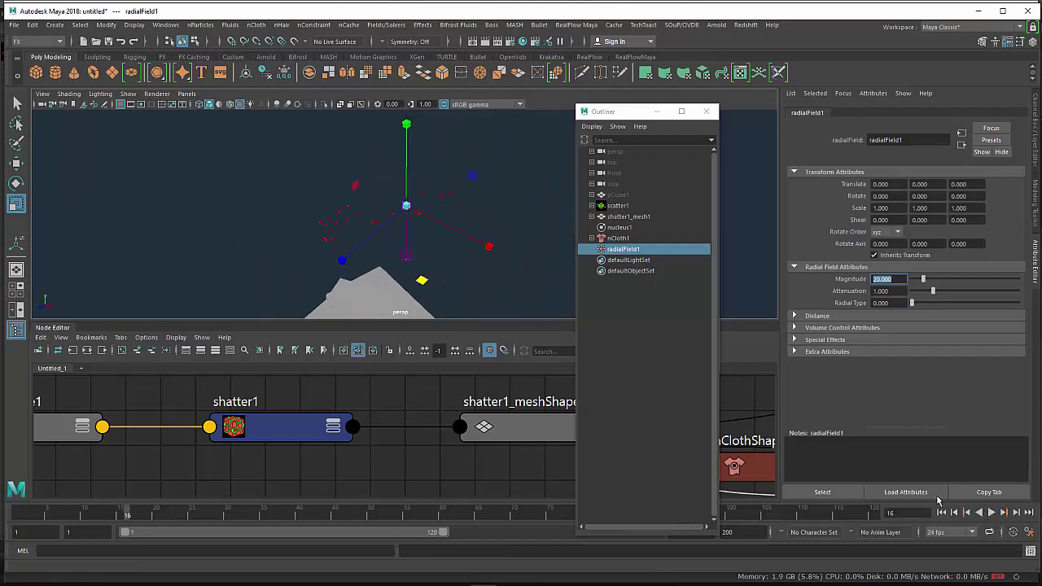
{"action": "mouse_move", "coordinate": [446, 271]}
{"action": "left_mouse_down", "text": "alt"}
{"action": "mouse_move", "coordinate": [428, 249]}
{"action": "mouse_move", "coordinate": [409, 289]}
{"action": "mouse_move", "coordinate": [496, 278]}
{"action": "left_mouse_up", "text": "alt"}
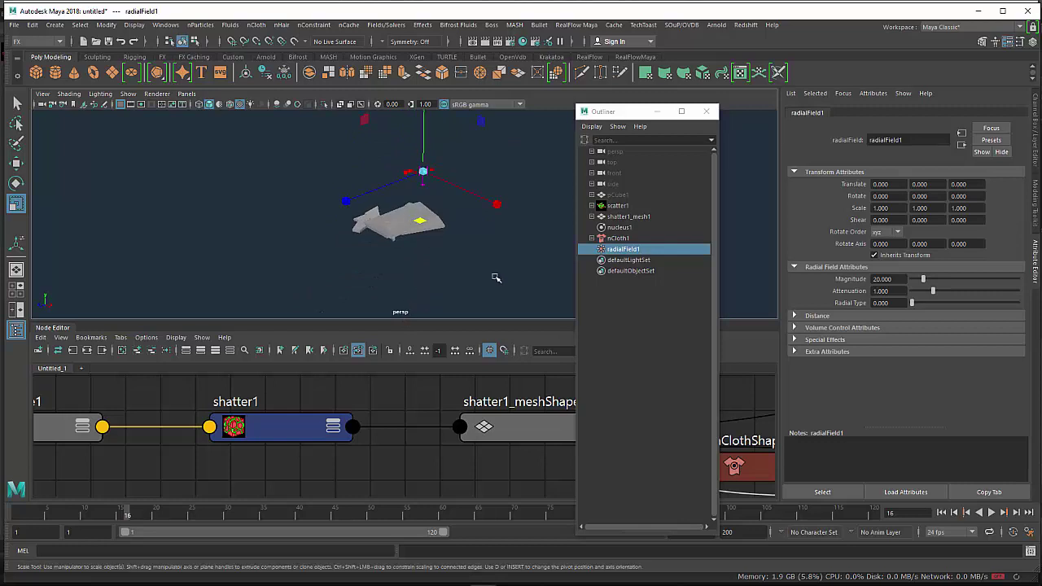
- Set nucleus1 Gravity to 0 and replay the simulation from frame 1
{"action": "left_click", "coordinate": [639, 239]}
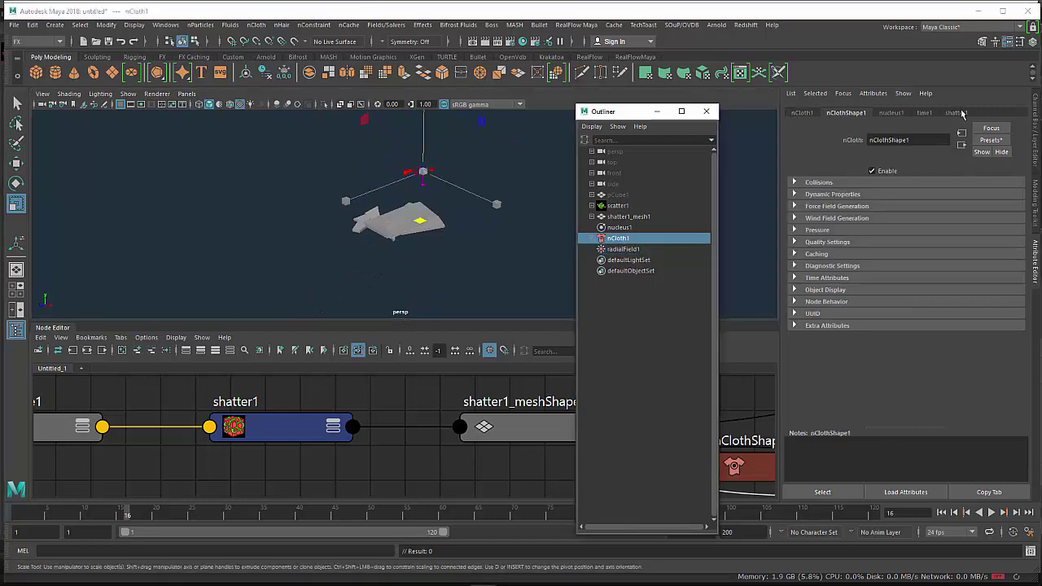
{"action": "left_click", "coordinate": [891, 112]}
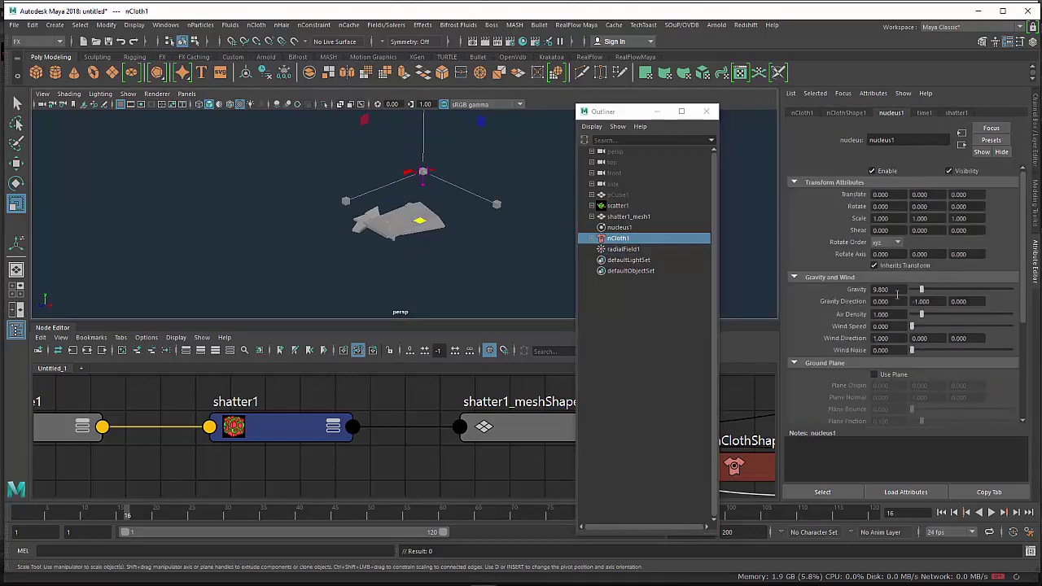
{"action": "left_click_drag", "start_coordinate": [920, 290], "coordinate": [910, 291]}
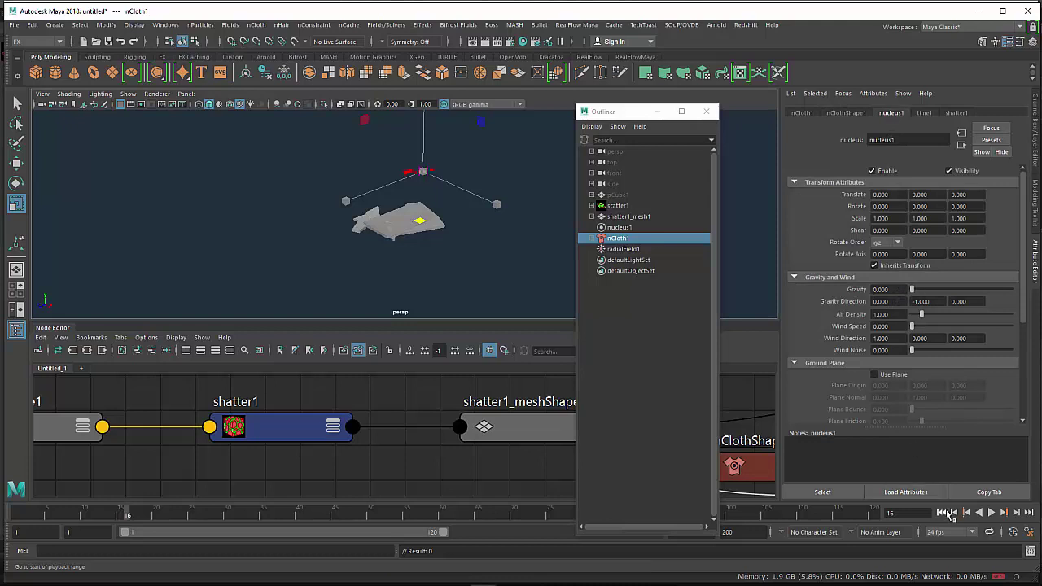
{"action": "left_click", "coordinate": [953, 512]}
{"action": "left_click", "coordinate": [992, 515]}
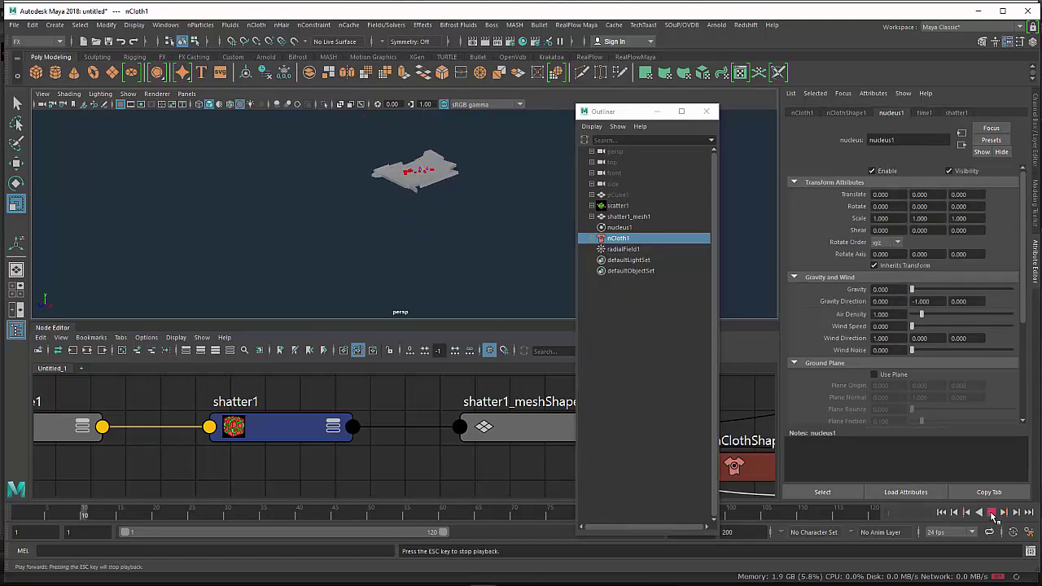
{"action": "left_click", "coordinate": [991, 514]}
{"action": "left_click_drag", "start_coordinate": [480, 252], "coordinate": [482, 219], "text": "alt"}
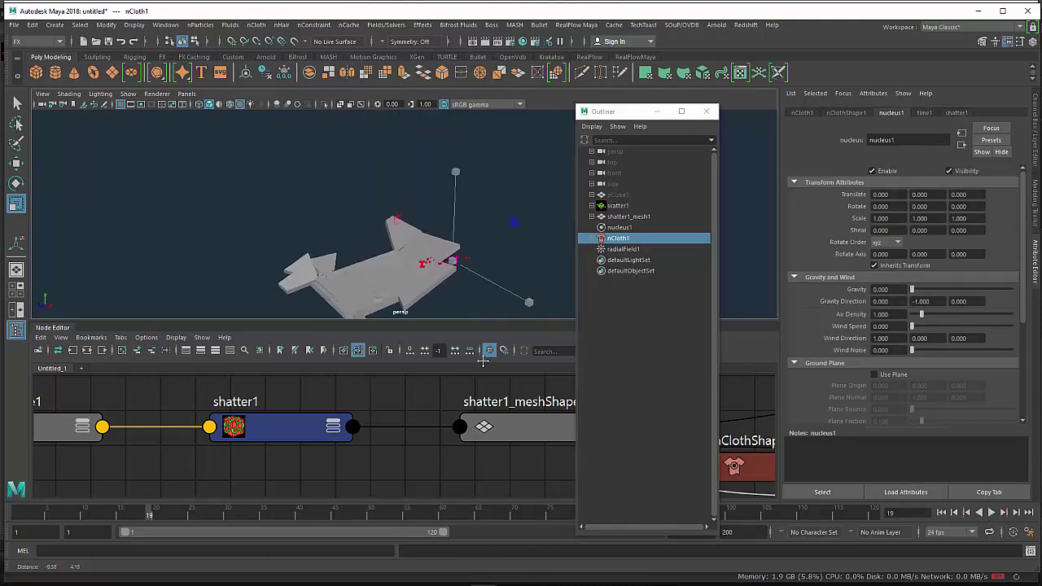
- Move radialField1 down below the slab and replay the simulation
{"action": "left_click", "coordinate": [604, 249]}
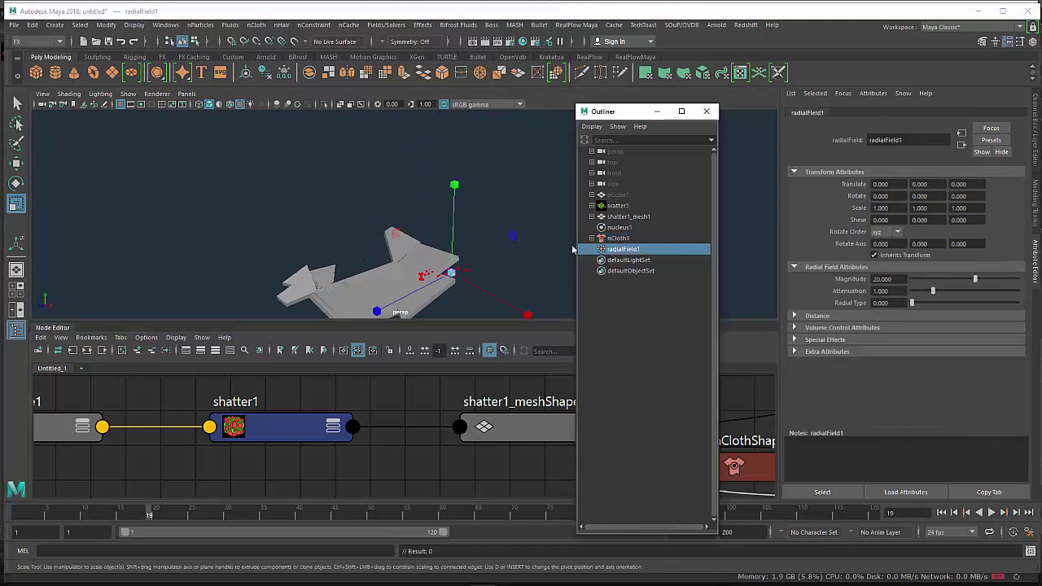
{"action": "key", "text": "w"}
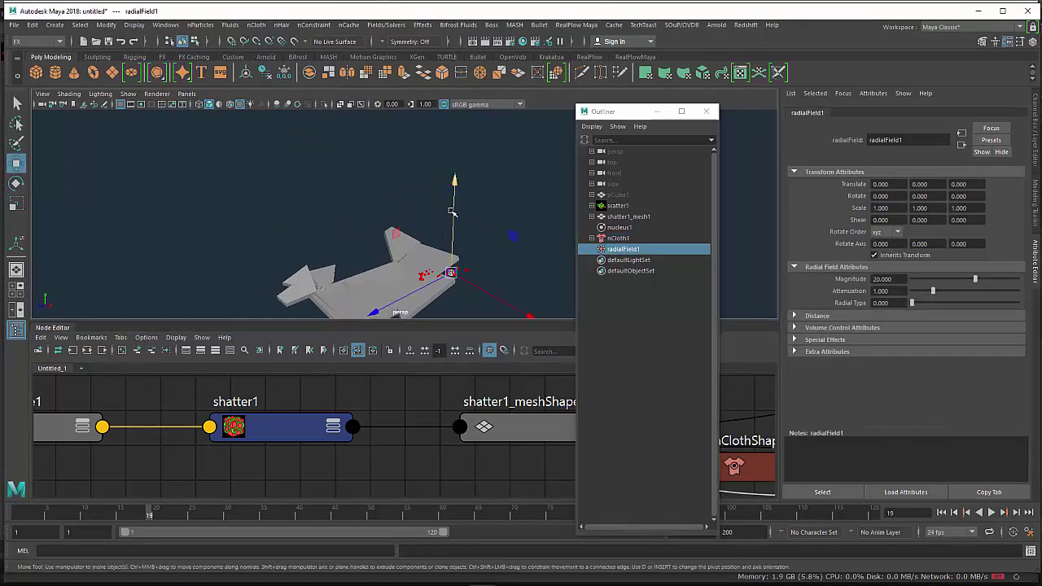
{"action": "left_click_drag", "start_coordinate": [454, 186], "coordinate": [454, 189]}
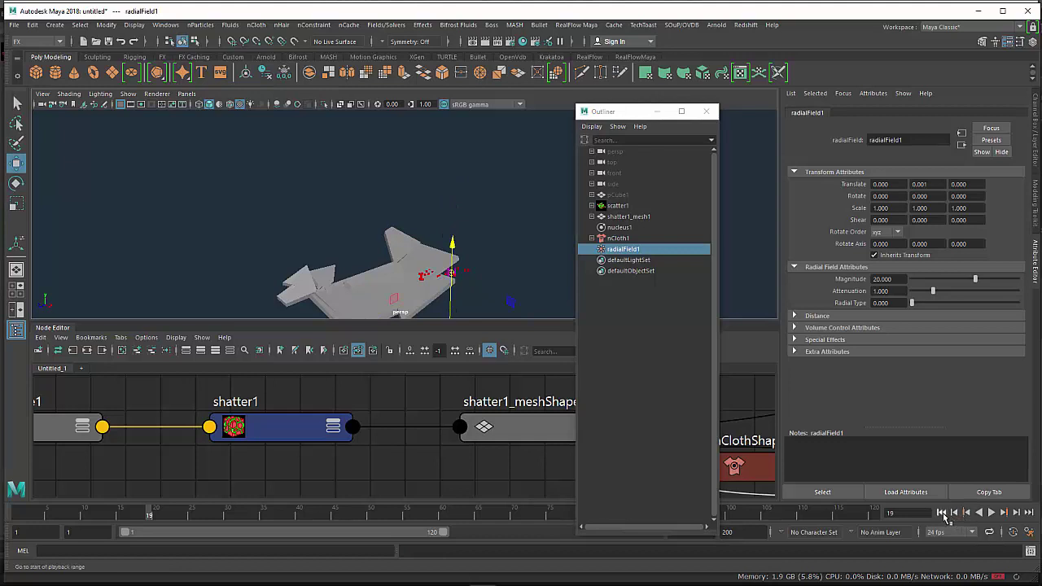
{"action": "left_click", "coordinate": [942, 512]}
{"action": "left_click", "coordinate": [992, 512]}
{"action": "left_click", "coordinate": [992, 512]}
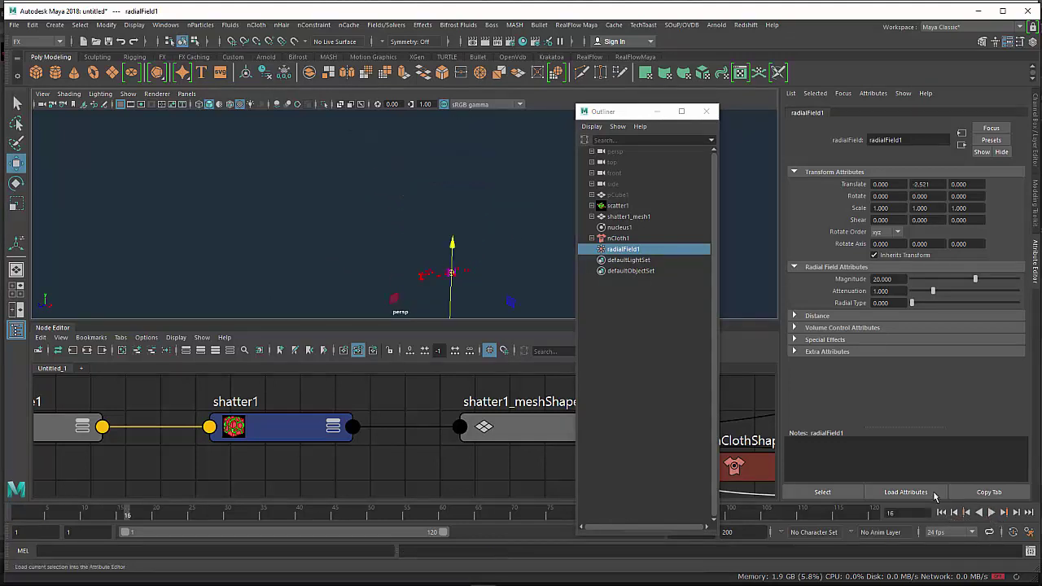
- Set the field's Attenuation to 2 and replay the burst
{"action": "left_click", "coordinate": [883, 280]}
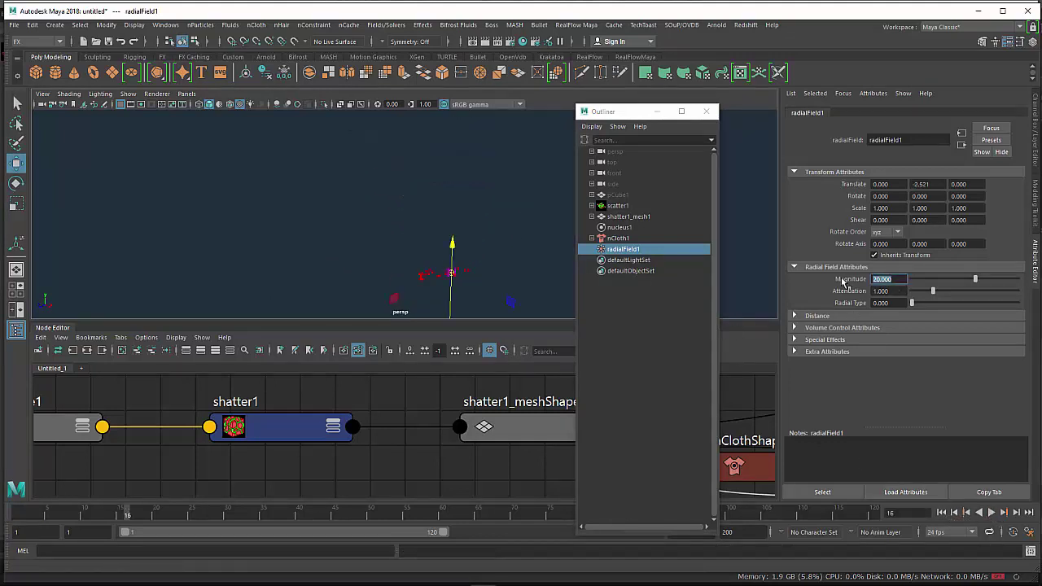
{"action": "key", "text": "Tab"}
{"action": "type", "text": "2"}
{"action": "key", "text": "Return"}
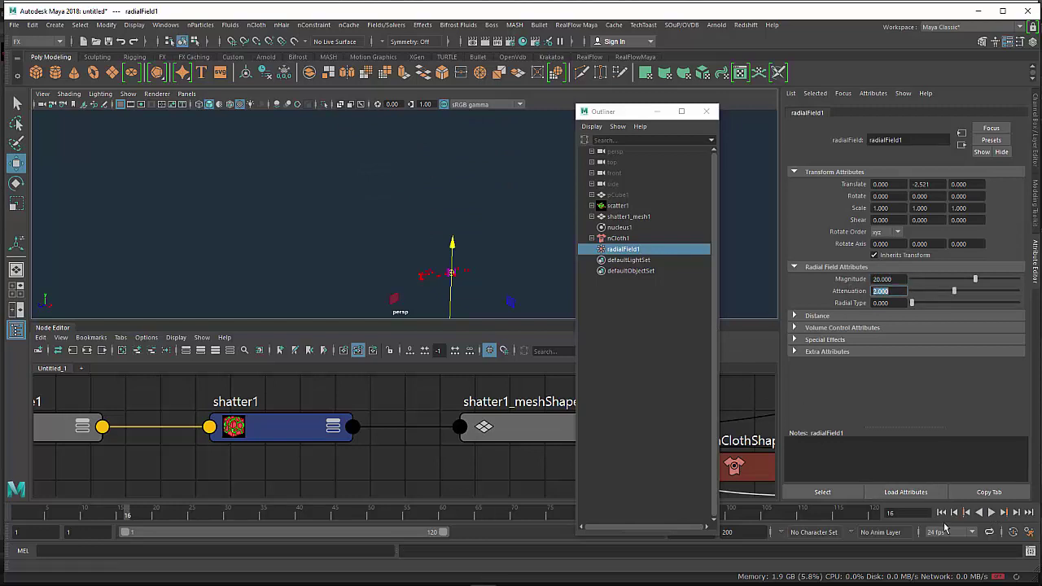
{"action": "left_click", "coordinate": [942, 512]}
{"action": "left_click", "coordinate": [992, 512]}
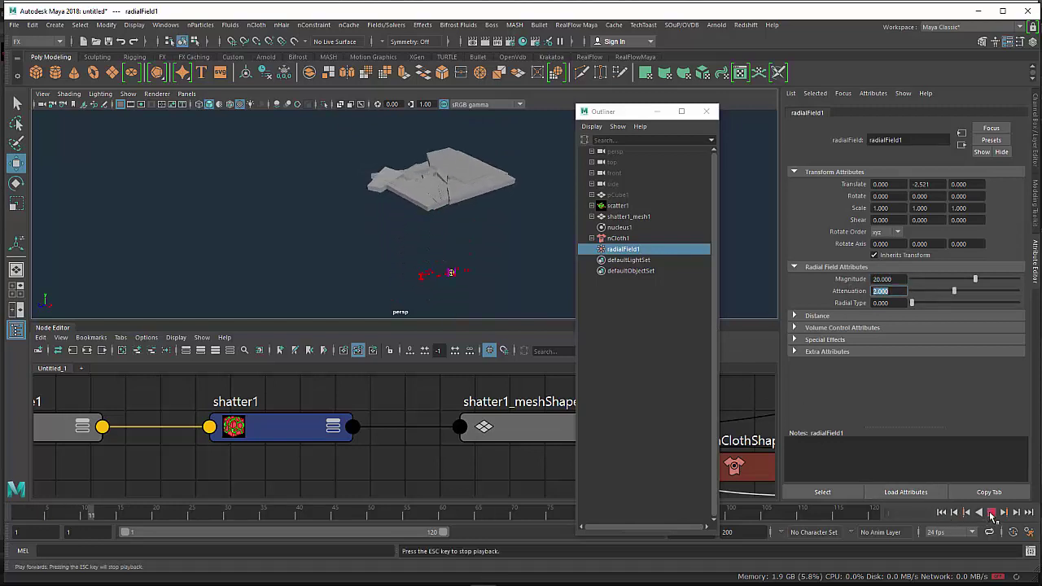
{"action": "left_click", "coordinate": [992, 513]}
- Set the field's Magnitude to 5, replay, and orbit around the scattered shards
{"action": "left_click", "coordinate": [893, 280]}
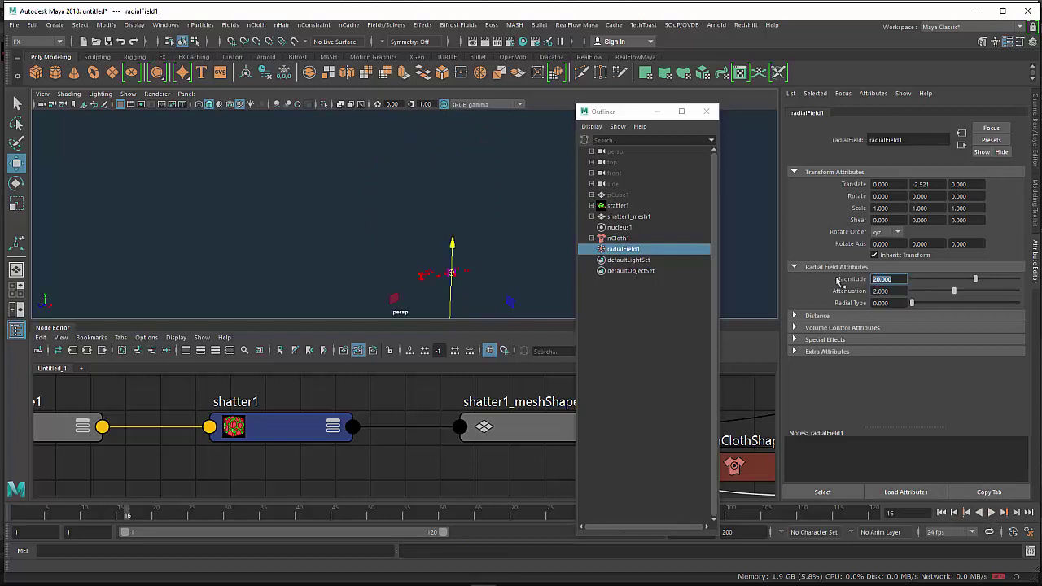
{"action": "type", "text": "5"}
{"action": "key", "text": "Return"}
{"action": "left_click", "coordinate": [942, 512]}
{"action": "left_click", "coordinate": [991, 513]}
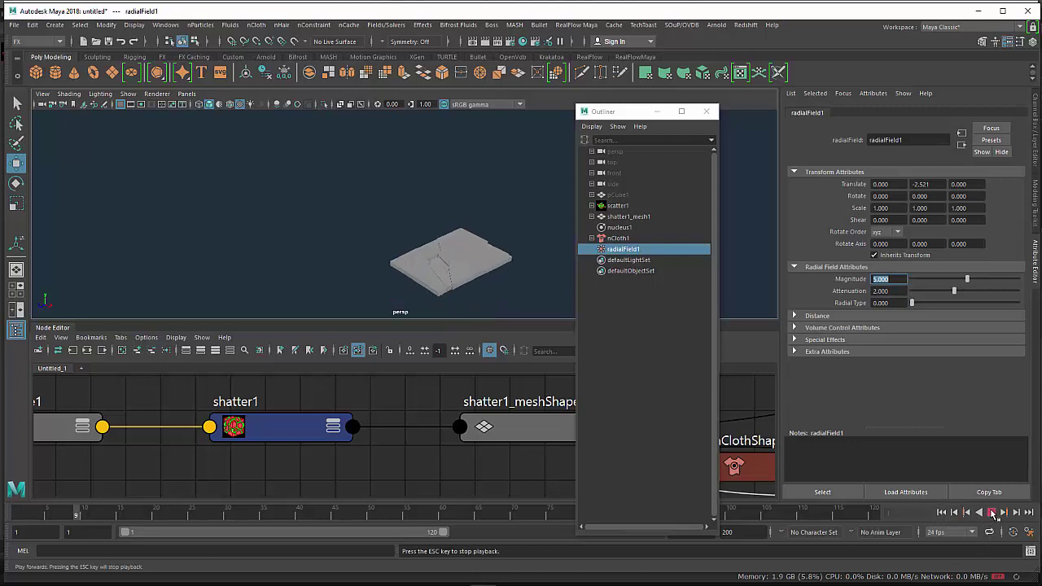
{"action": "mouse_move", "coordinate": [393, 250]}
{"action": "left_mouse_down", "text": "alt"}
{"action": "mouse_move", "coordinate": [410, 272]}
{"action": "mouse_move", "coordinate": [345, 269]}
{"action": "mouse_move", "coordinate": [430, 259]}
{"action": "mouse_move", "coordinate": [423, 269]}
{"action": "mouse_move", "coordinate": [489, 286]}
{"action": "left_mouse_up", "text": "alt"}
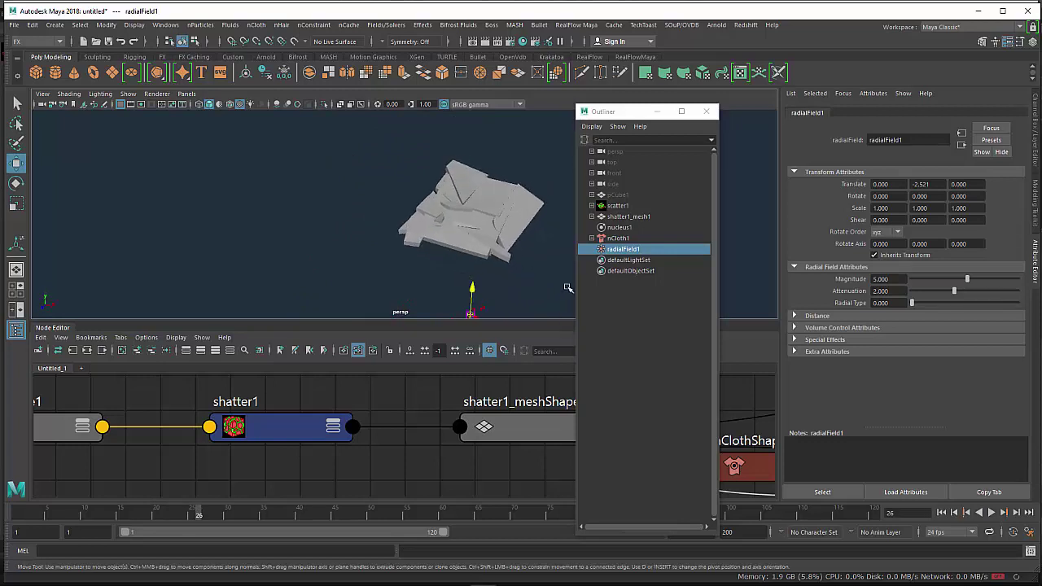
{"action": "left_click", "coordinate": [618, 239]}
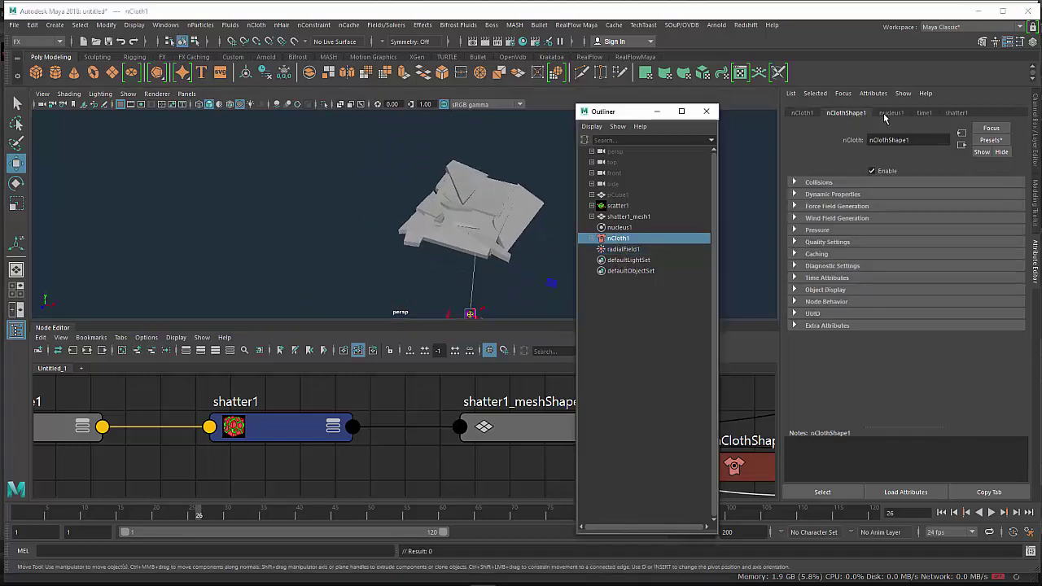
- Set nClothShape1's Stretch Resistance to 100, replay, and reselect shatter1_mesh1
{"action": "left_click", "coordinate": [803, 113]}
{"action": "left_click", "coordinate": [847, 113]}
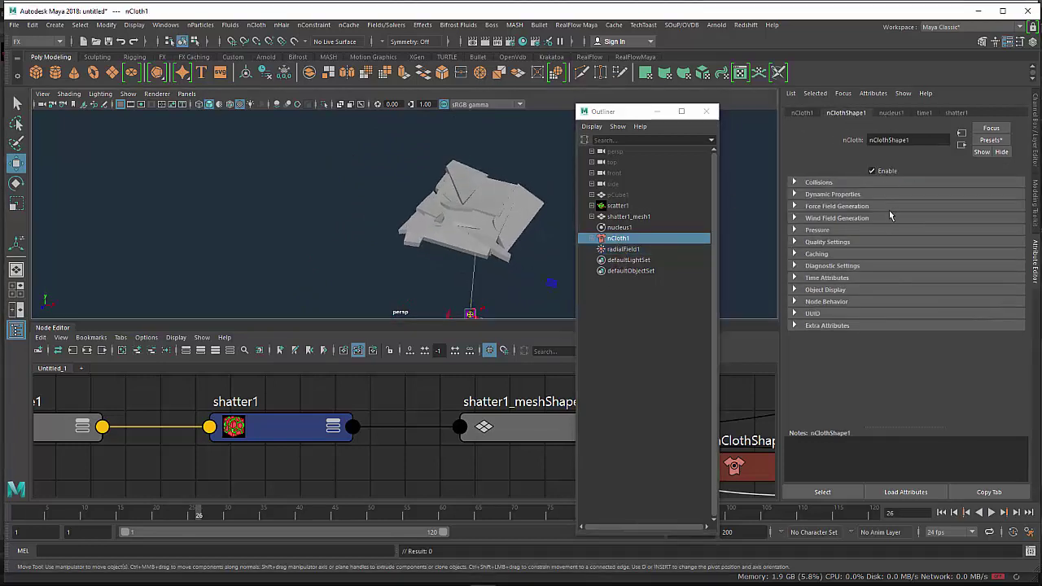
{"action": "left_click", "coordinate": [851, 195]}
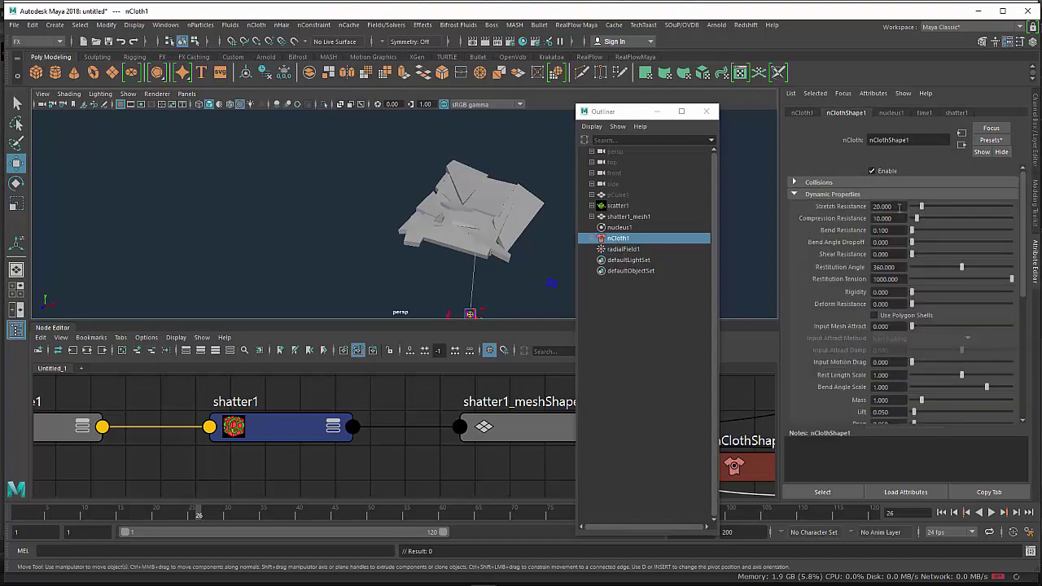
{"action": "left_click", "coordinate": [899, 207]}
{"action": "type", "text": "100.000"}
{"action": "key", "text": "Return"}
{"action": "left_click", "coordinate": [942, 513]}
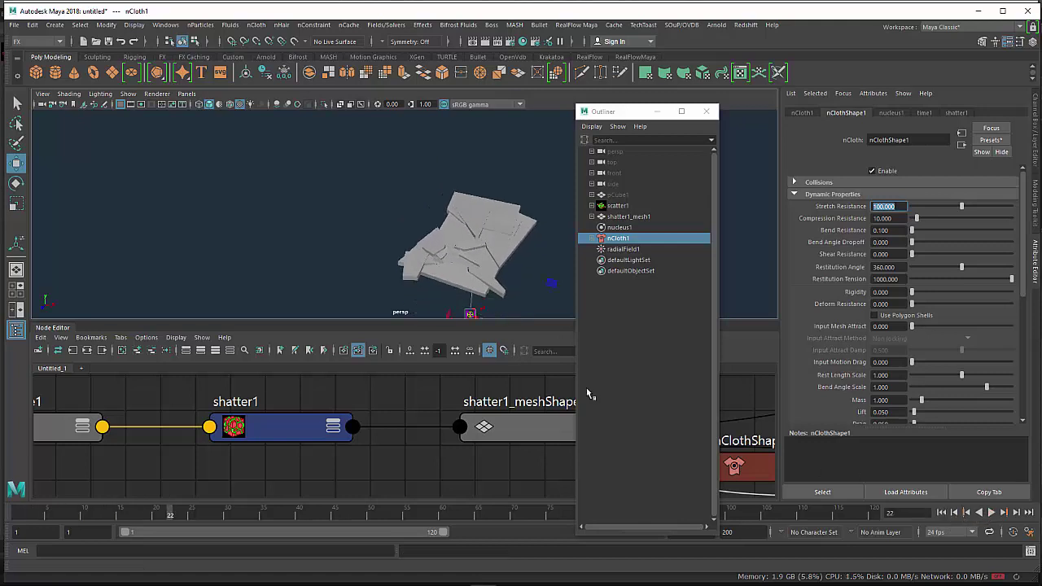
{"action": "key", "text": "Escape"}
{"action": "mouse_move", "coordinate": [475, 274]}
{"action": "left_mouse_down", "text": "alt"}
{"action": "mouse_move", "coordinate": [438, 255]}
{"action": "mouse_move", "coordinate": [451, 234]}
{"action": "left_mouse_up", "text": "alt"}
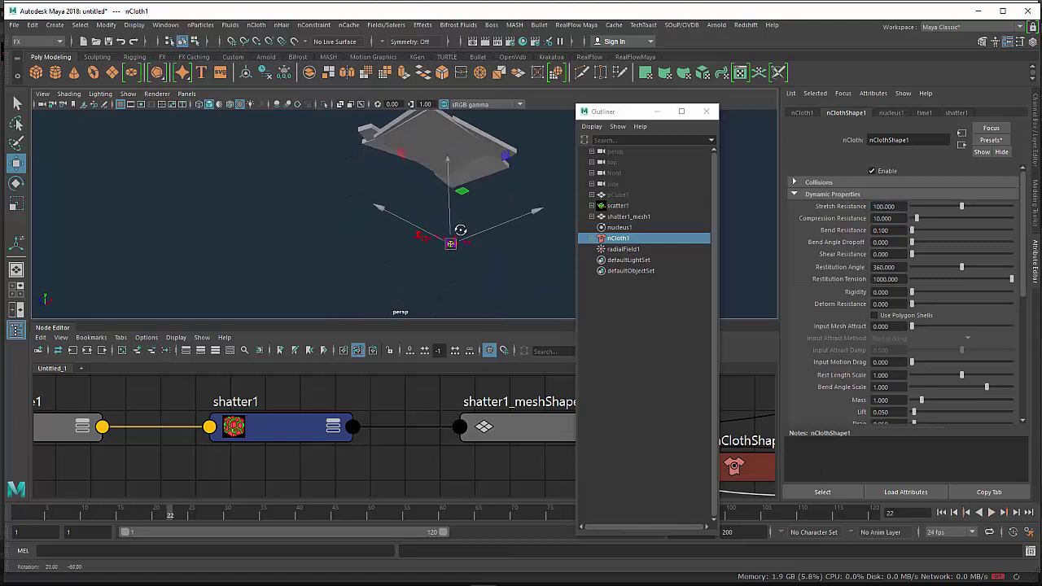
{"action": "left_click", "coordinate": [420, 155]}
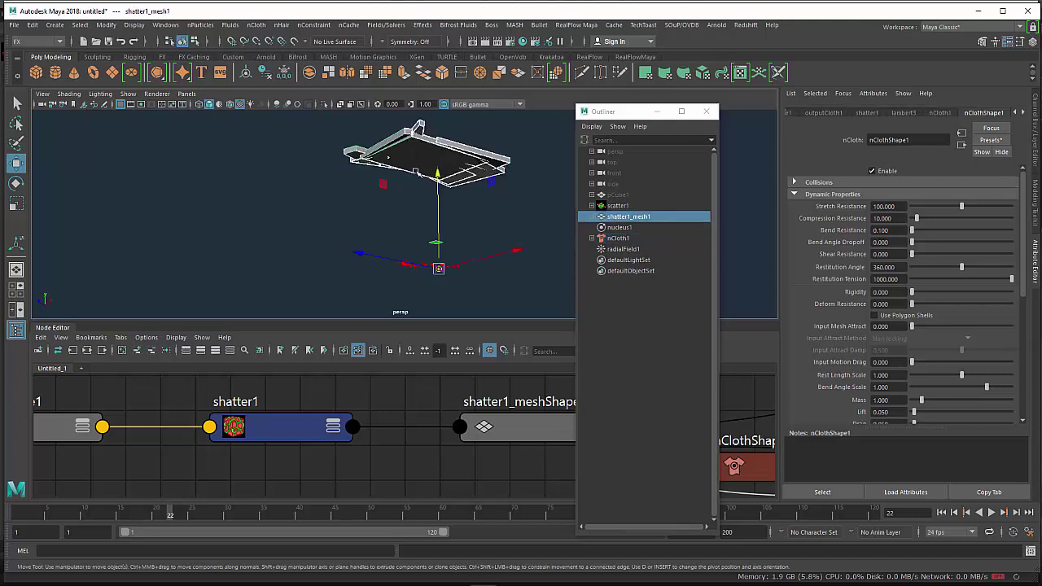
- Select the shatter1 node, return to frame 1, and view the intact slab from above
{"action": "mouse_move", "coordinate": [389, 156]}
{"action": "left_mouse_down", "text": "alt"}
{"action": "mouse_move", "coordinate": [435, 228]}
{"action": "mouse_move", "coordinate": [481, 210]}
{"action": "mouse_move", "coordinate": [376, 242]}
{"action": "mouse_move", "coordinate": [394, 197]}
{"action": "mouse_move", "coordinate": [421, 219]}
{"action": "left_mouse_up", "text": "alt"}
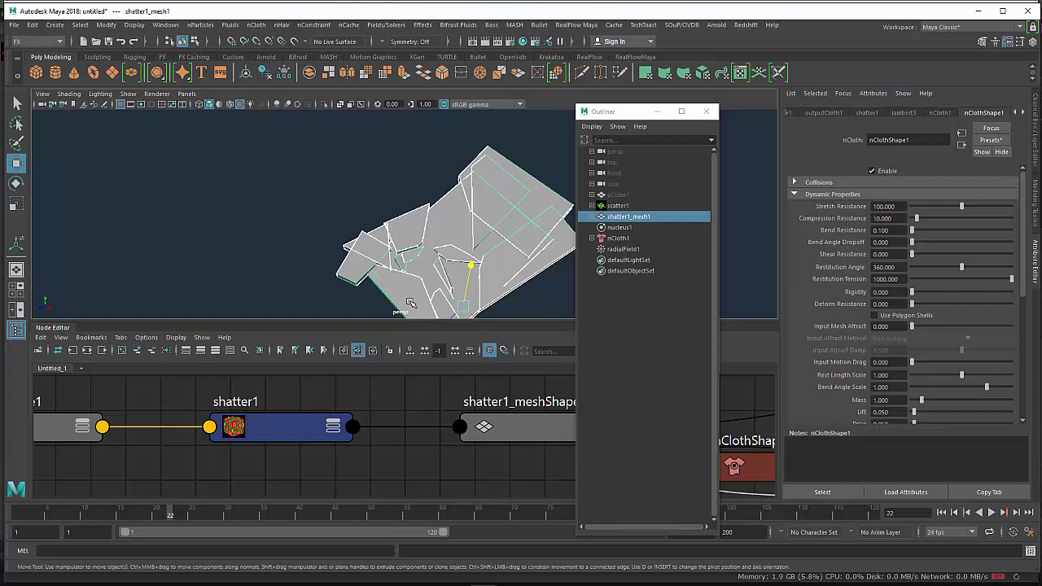
{"action": "mouse_move", "coordinate": [187, 432]}
{"action": "middle_mouse_down", "text": "alt"}
{"action": "mouse_move", "coordinate": [501, 434]}
{"action": "mouse_move", "coordinate": [385, 448]}
{"action": "middle_mouse_up", "text": "alt"}
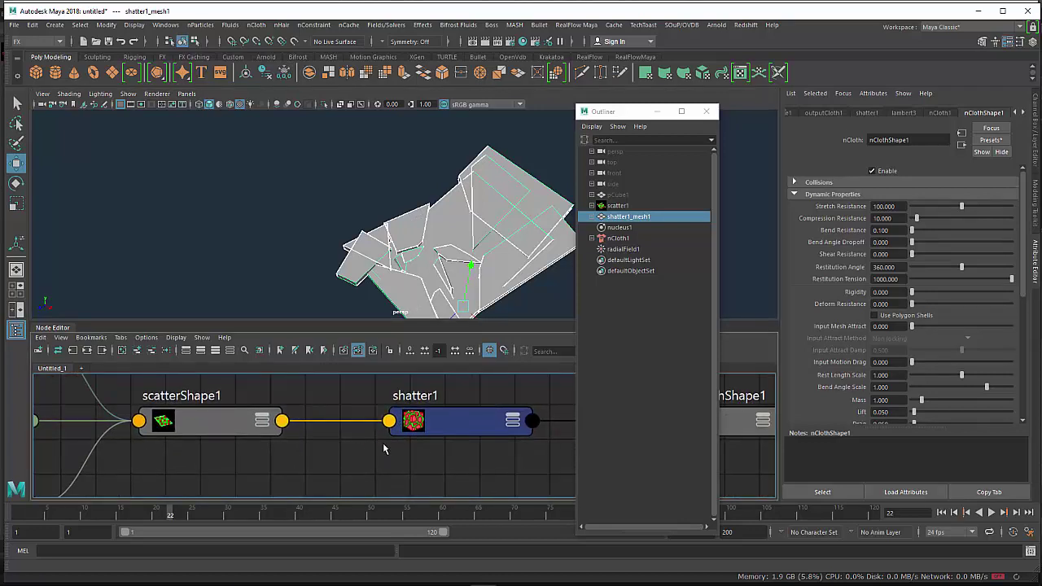
{"action": "left_click", "coordinate": [462, 429]}
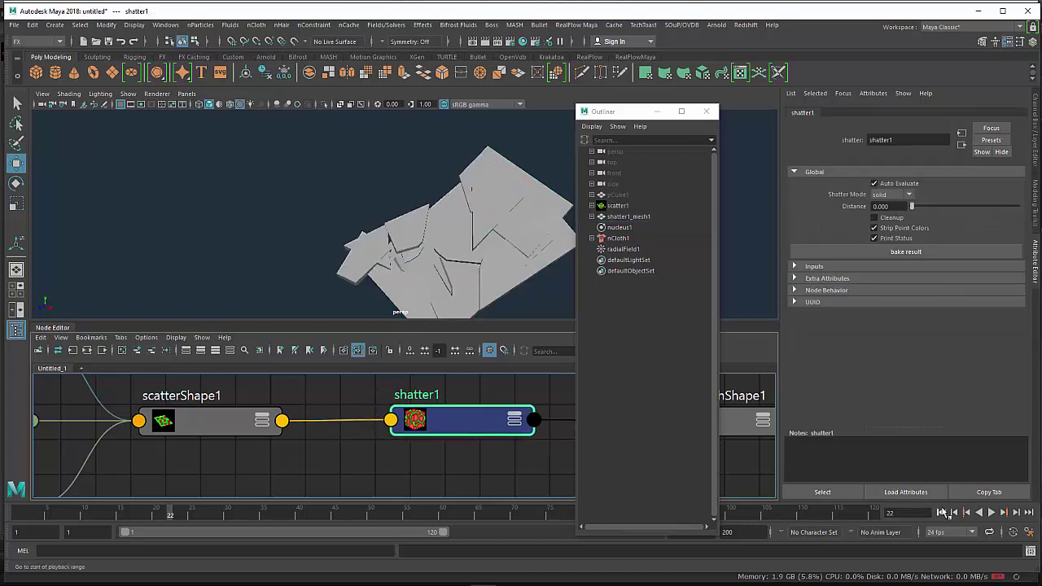
{"action": "left_click", "coordinate": [943, 512]}
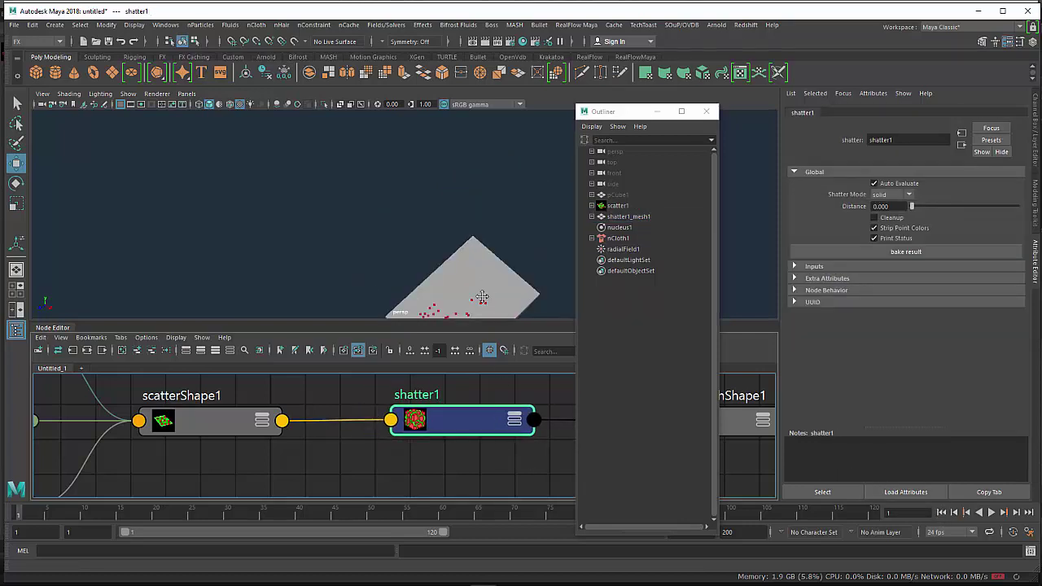
{"action": "left_click_drag", "start_coordinate": [482, 297], "coordinate": [424, 195], "text": "alt"}
{"action": "scroll", "coordinate": [415, 180], "scroll_direction": "up", "scroll_amount": 3}
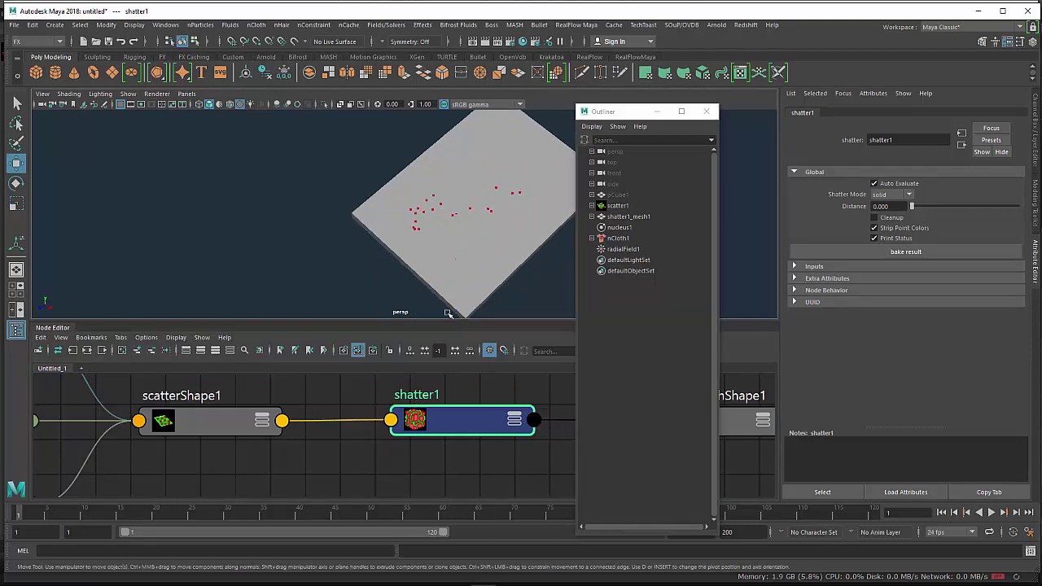
{"action": "left_click_drag", "start_coordinate": [629, 107], "coordinate": [670, 95]}
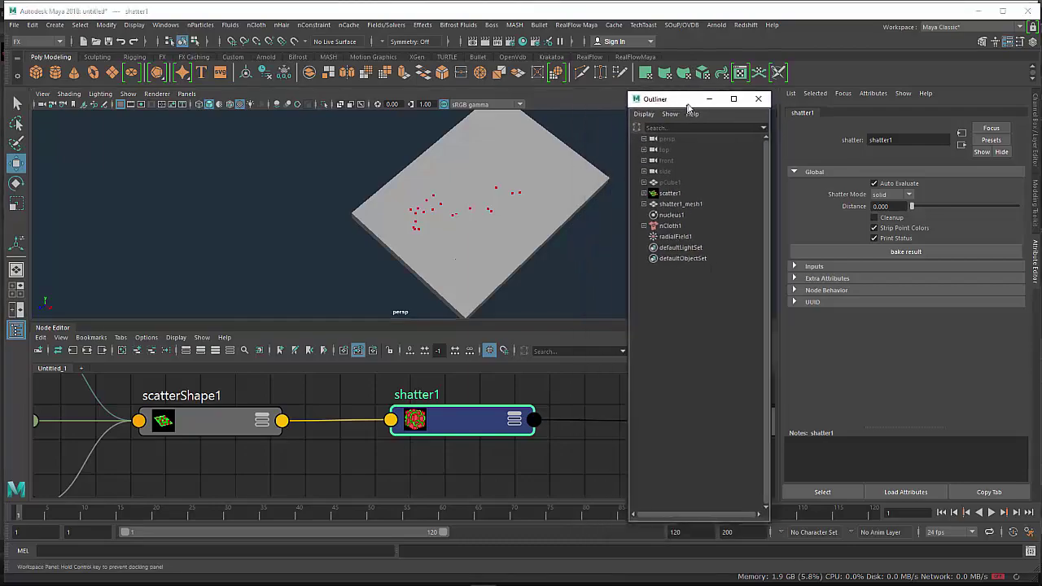